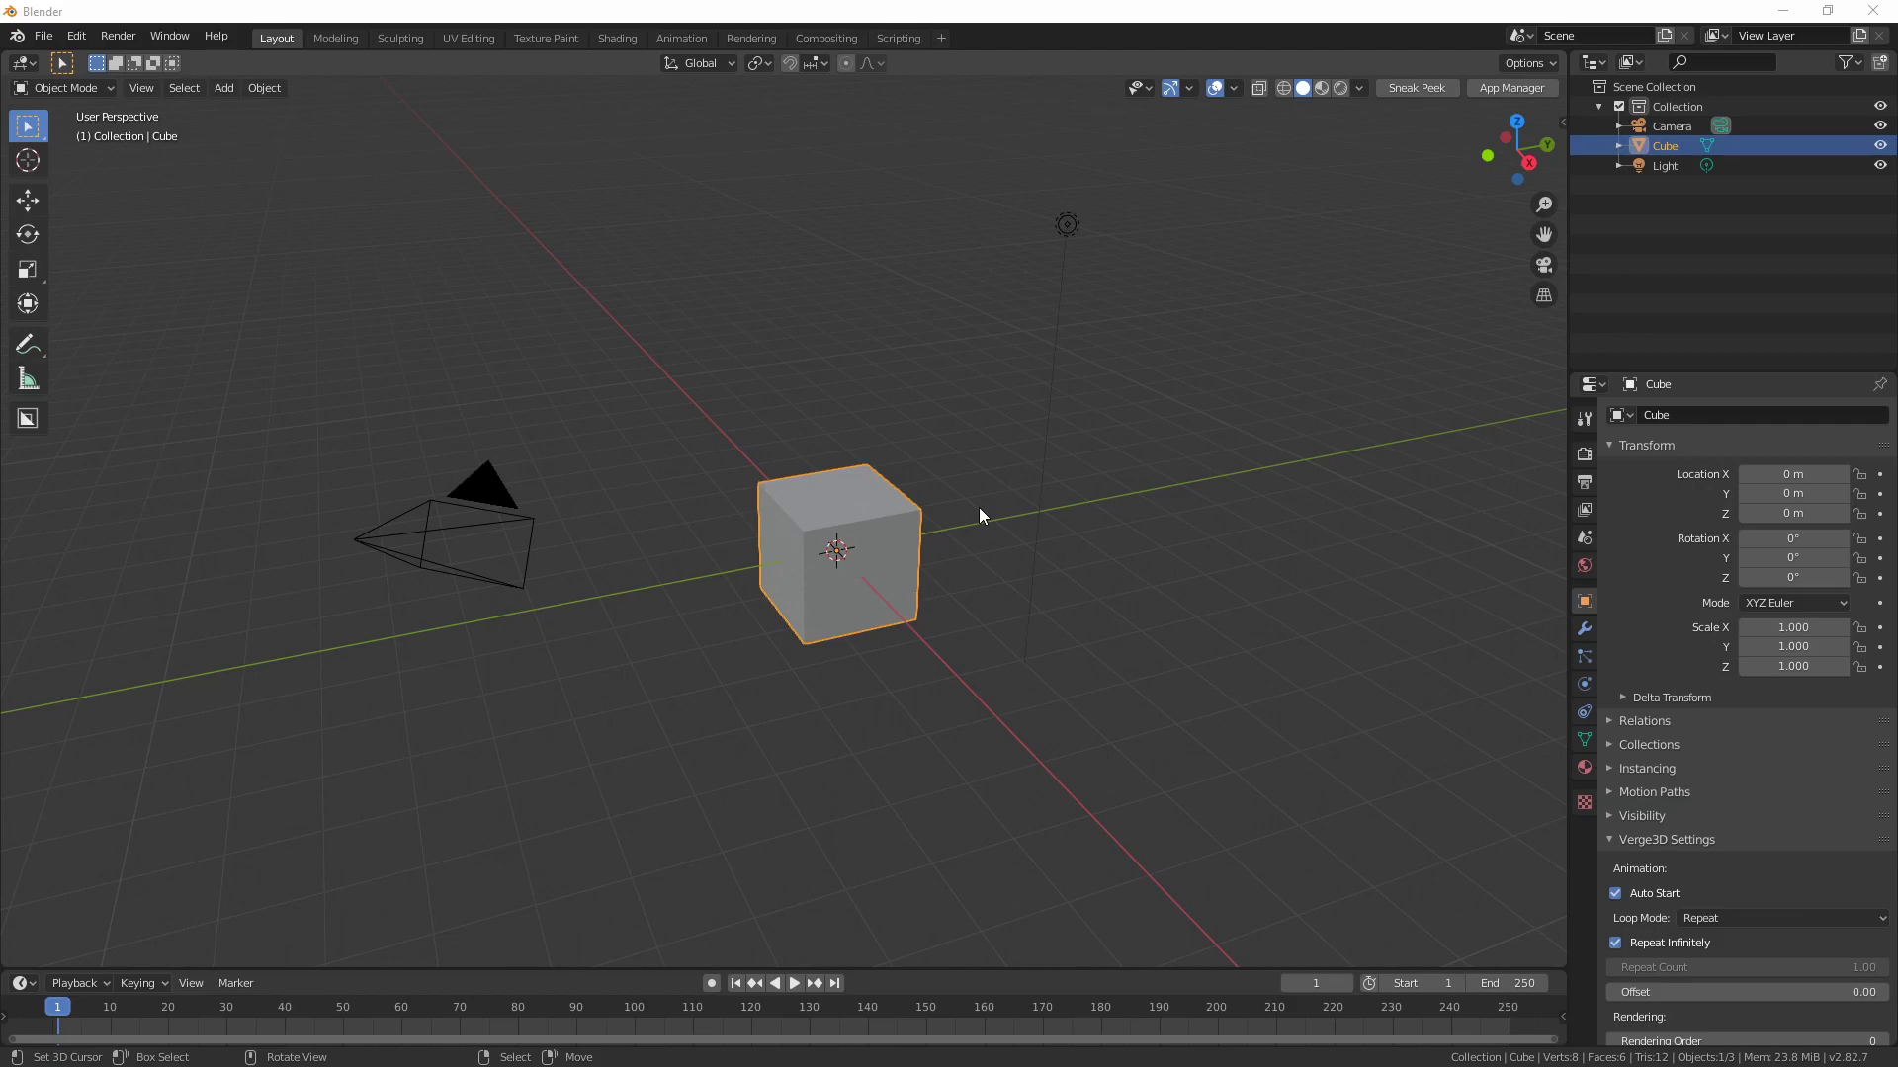
Open Verge3D App Manager from Blender and bring up the 'My Awesome App' Create New App form.
{"action": "middle_click_drag", "start_coordinate": [979, 507], "coordinate": [969, 514]}
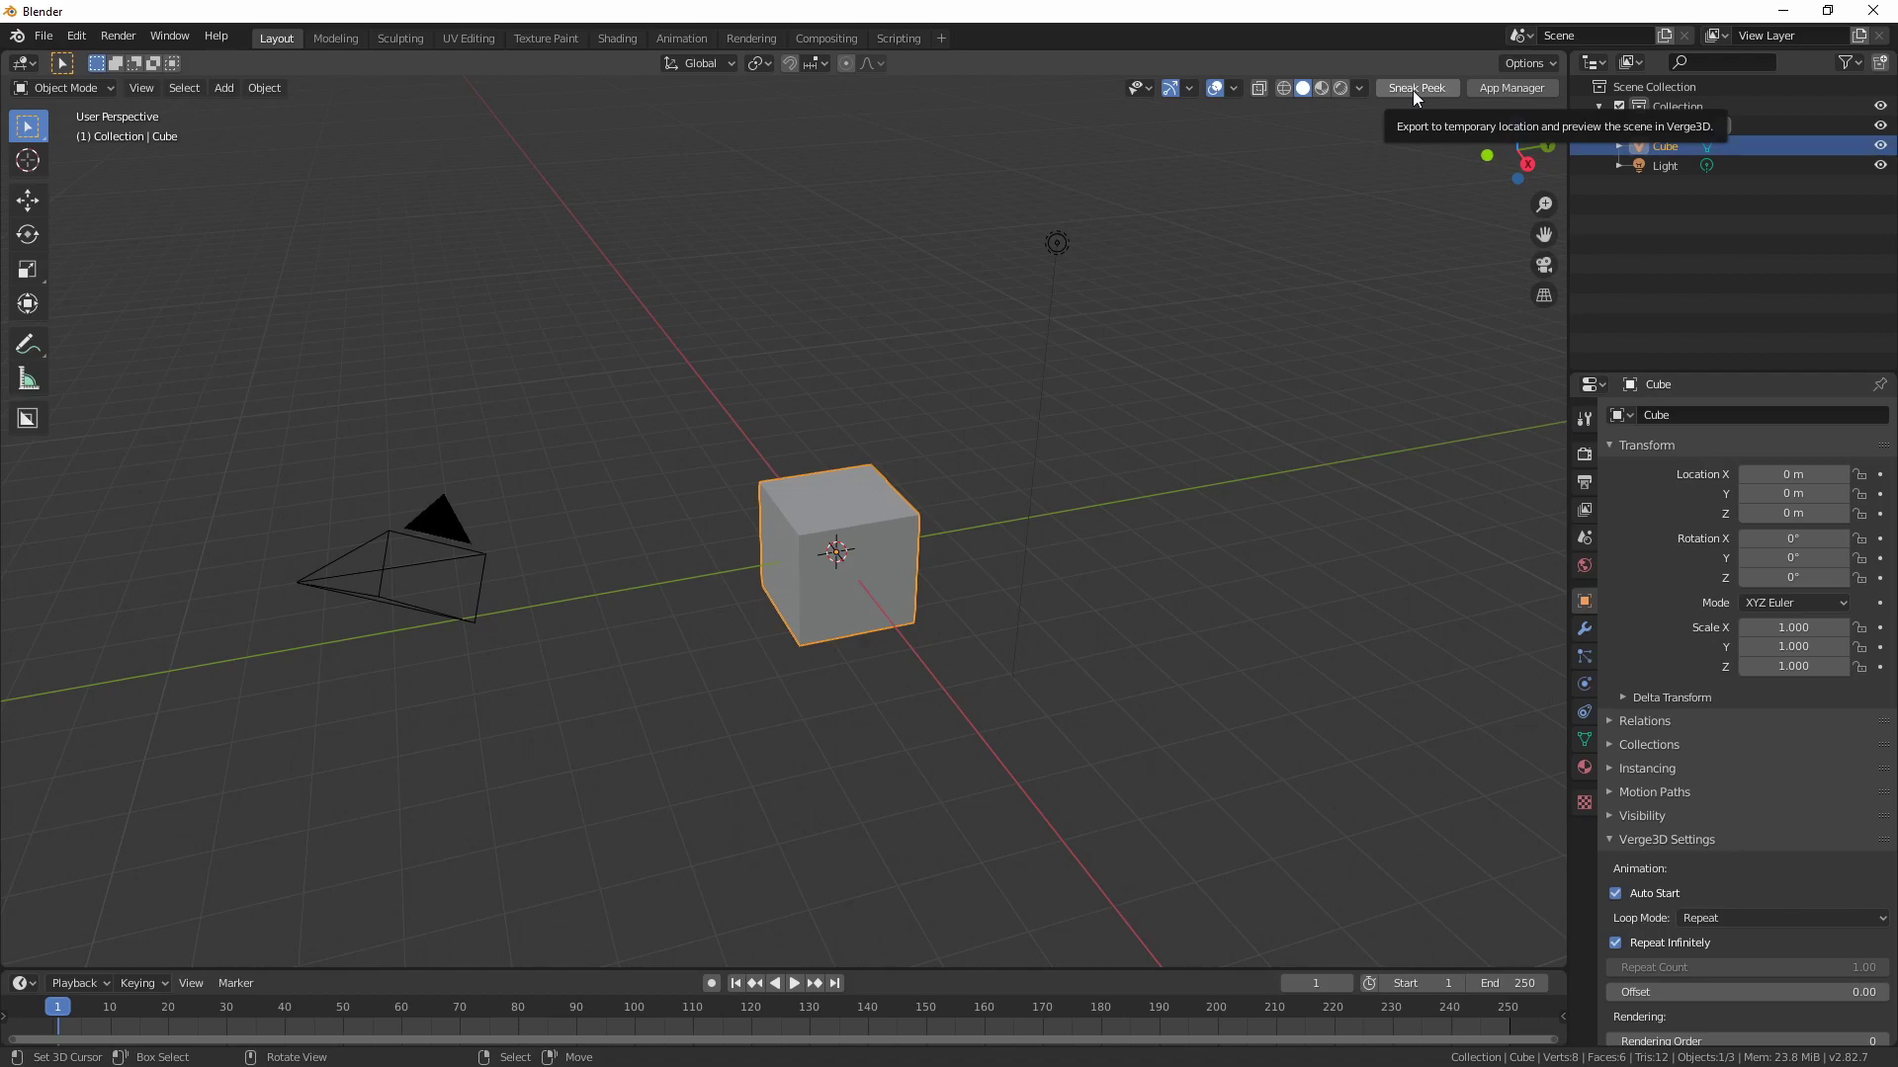
{"action": "left_click", "coordinate": [1494, 89]}
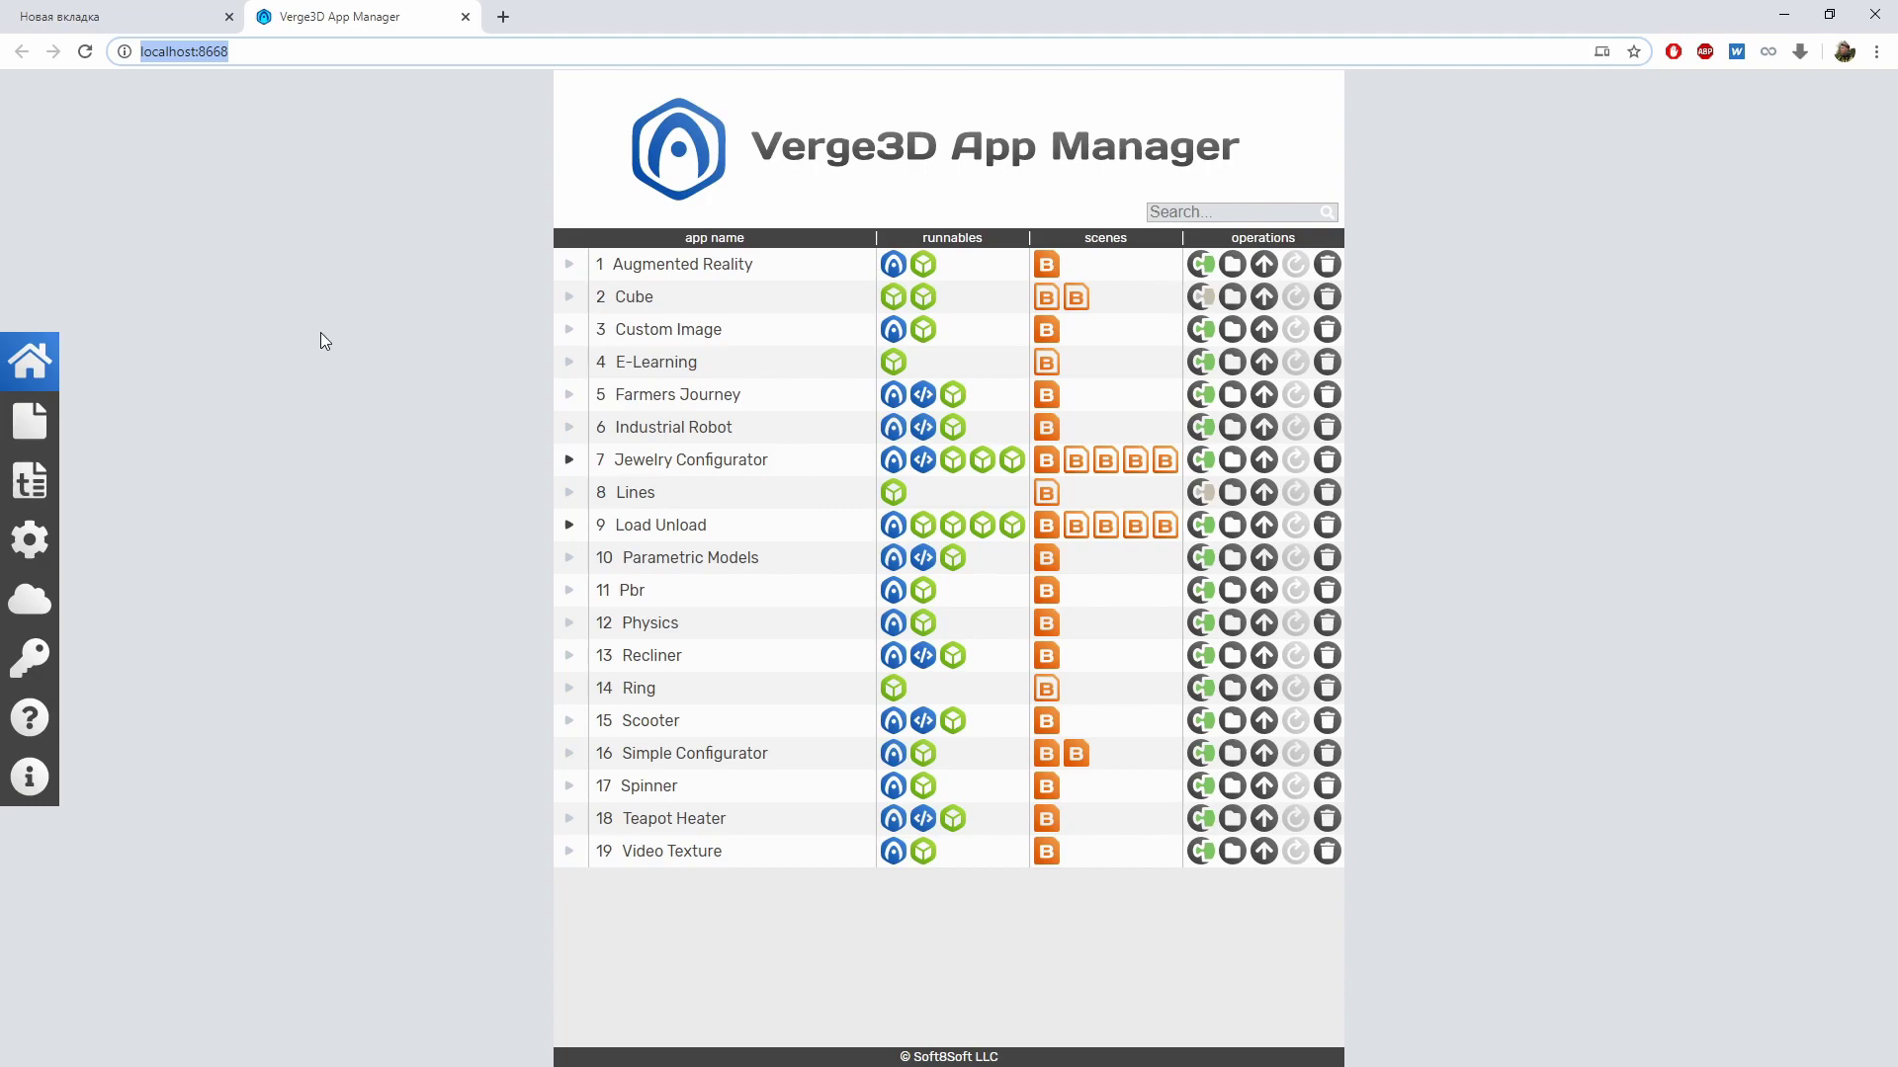
{"action": "left_click", "coordinate": [39, 423]}
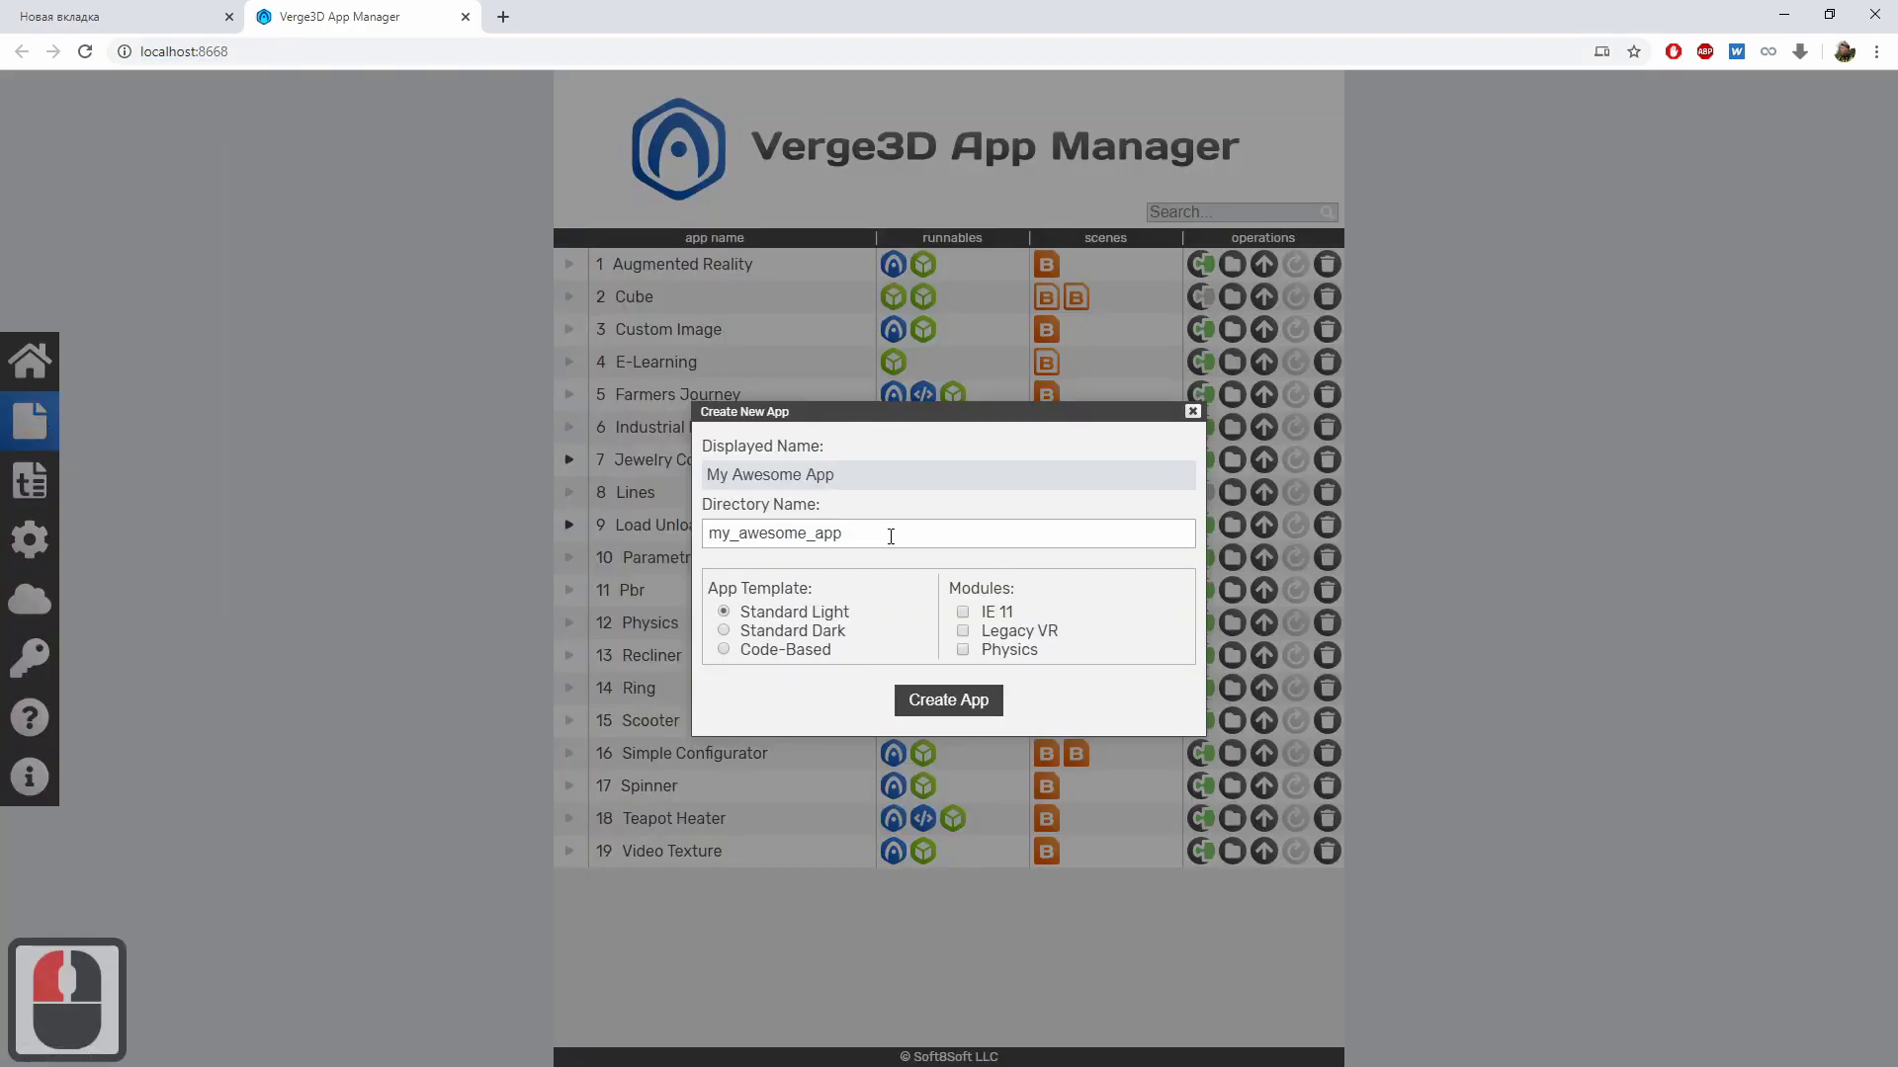
Replace the directory with swiss_army_knife, create the Swiss Army Knife app, and dismiss the confirmation.
{"action": "left_click_drag", "start_coordinate": [890, 536], "coordinate": [606, 537]}
{"action": "type", "text": "sw"}
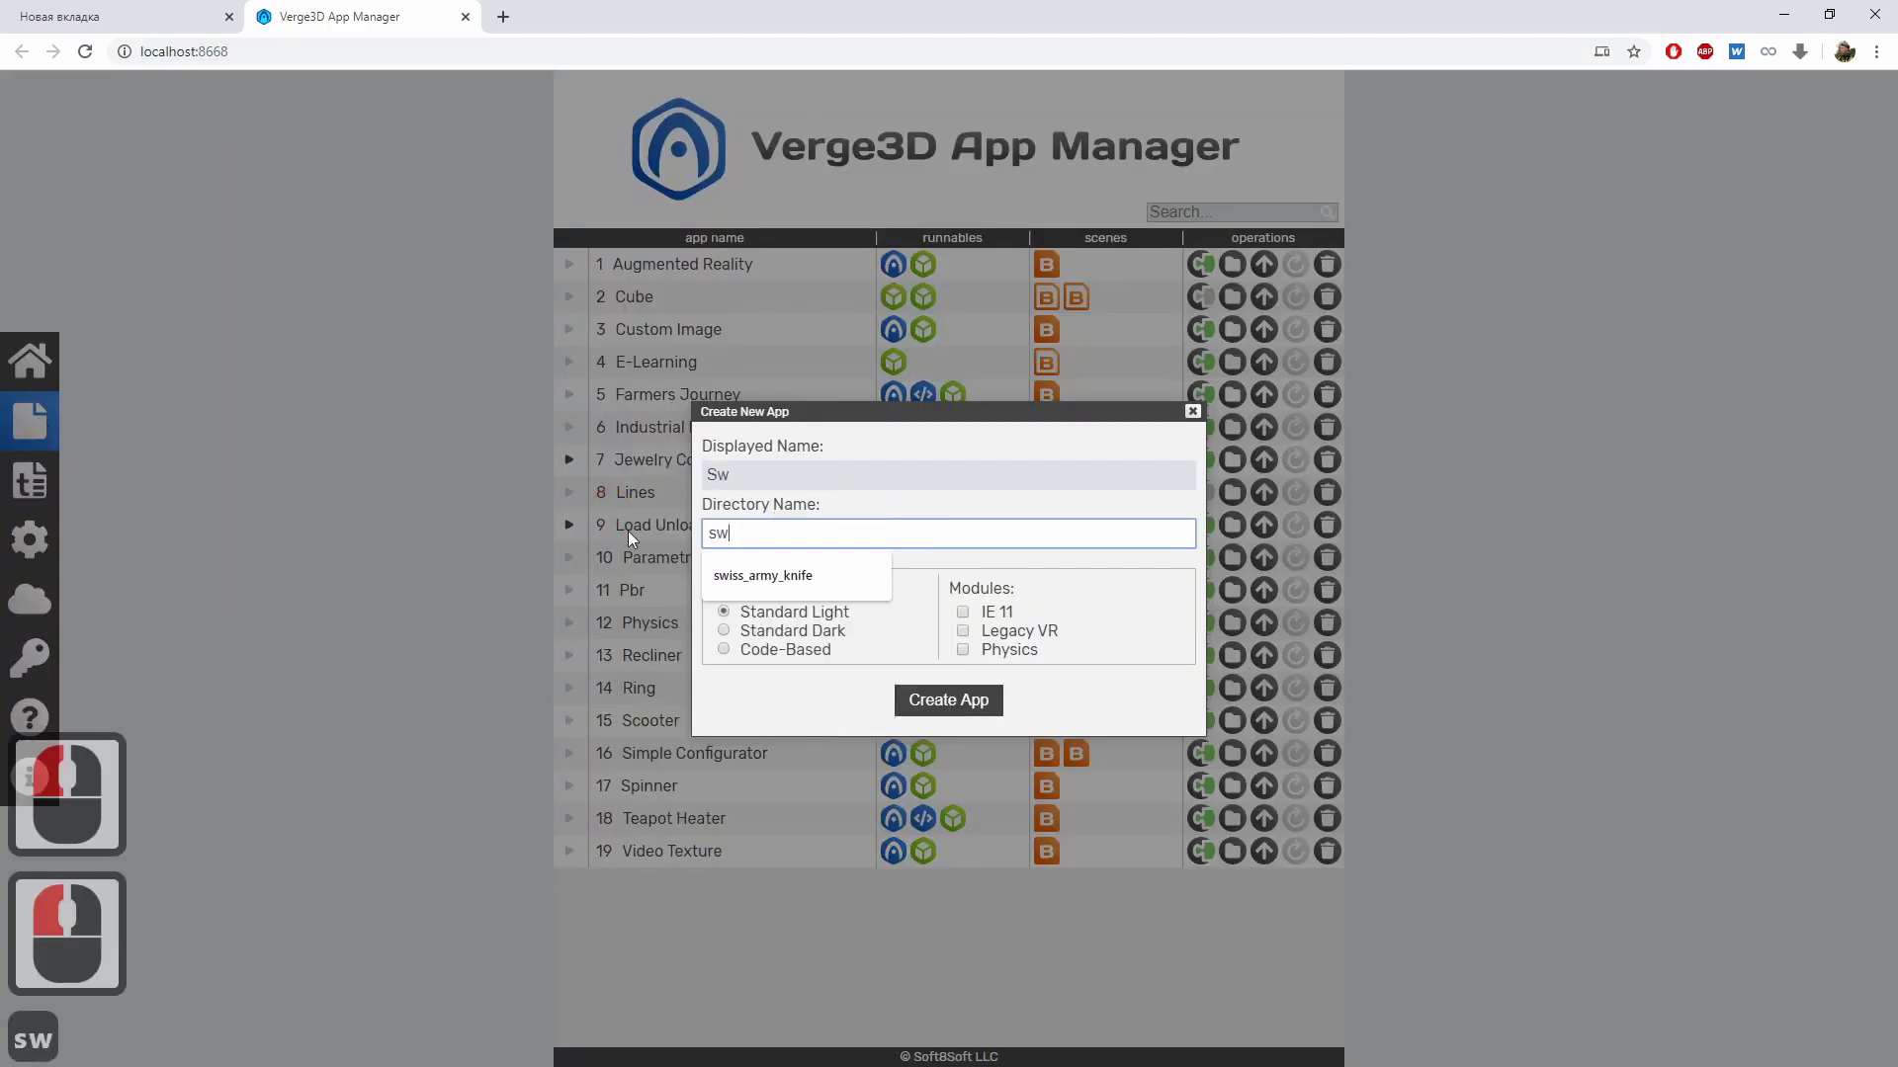
{"action": "left_click", "coordinate": [862, 584]}
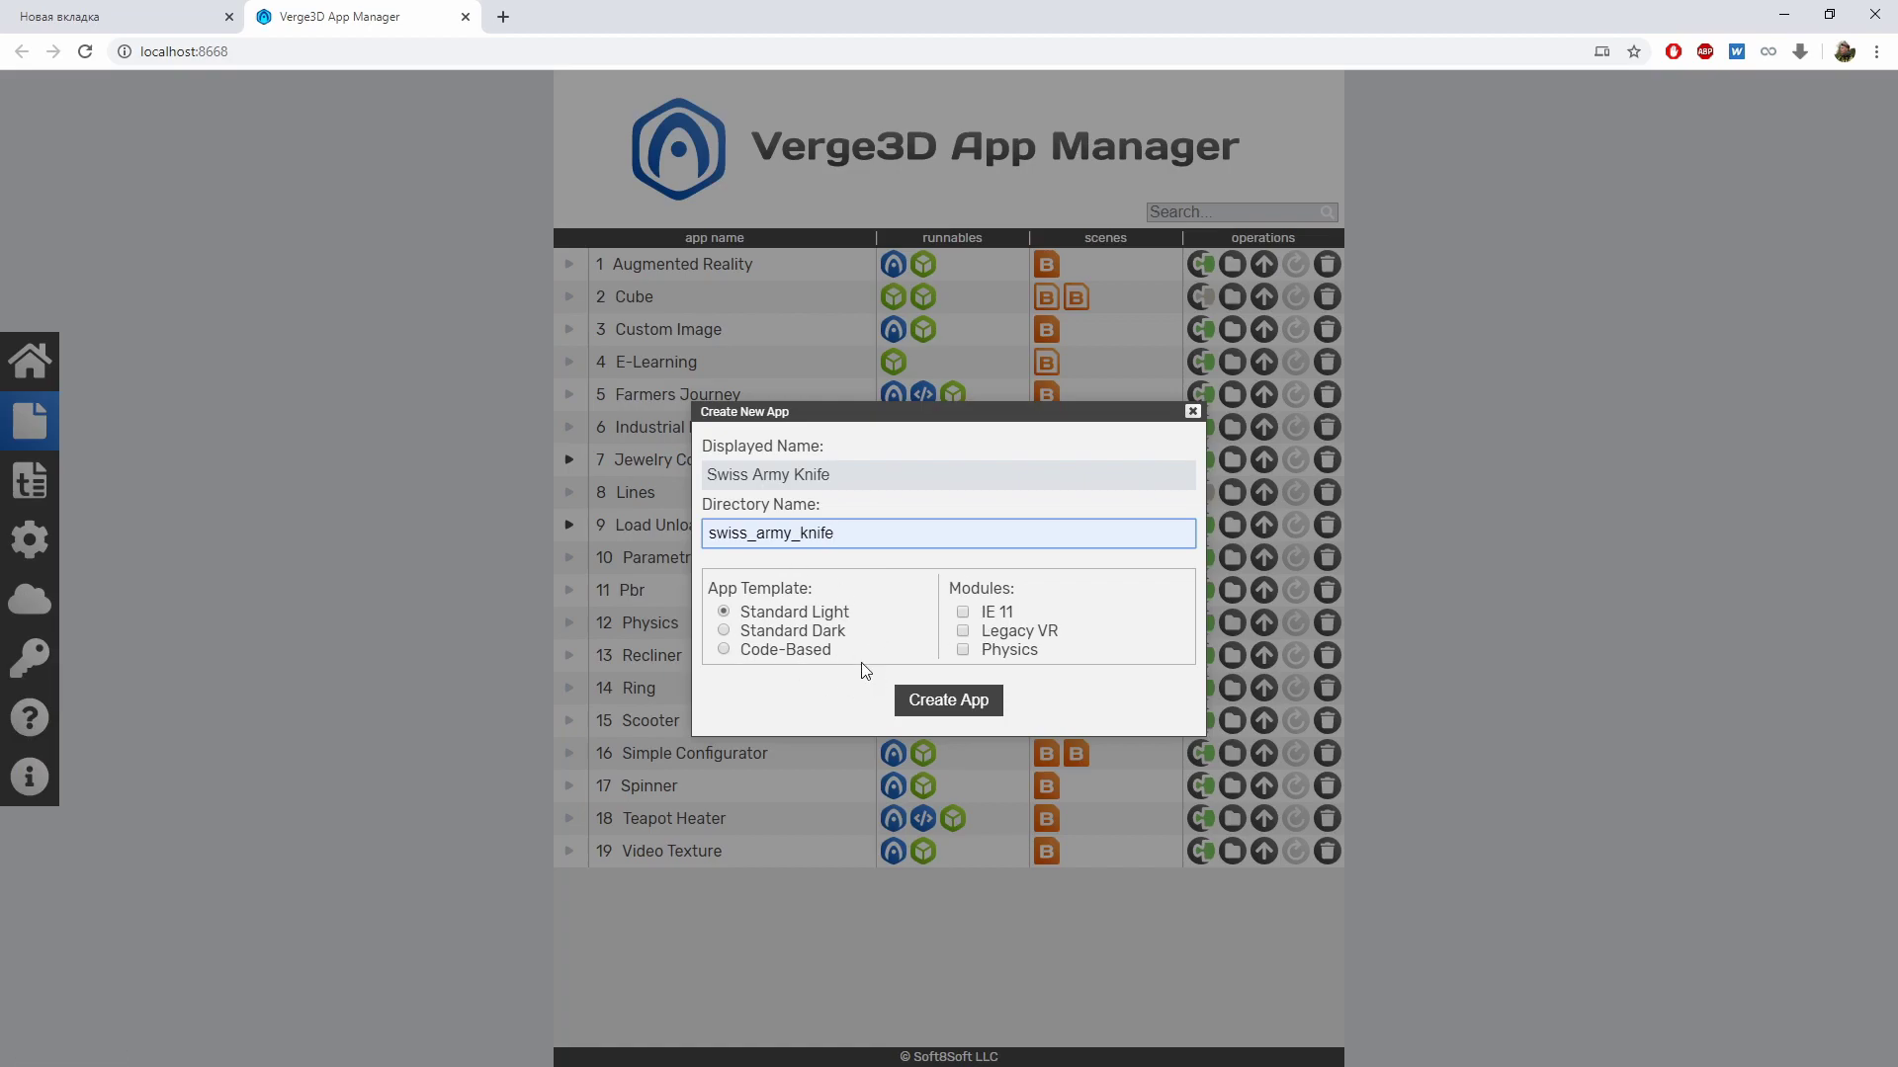
{"action": "left_click", "coordinate": [945, 702]}
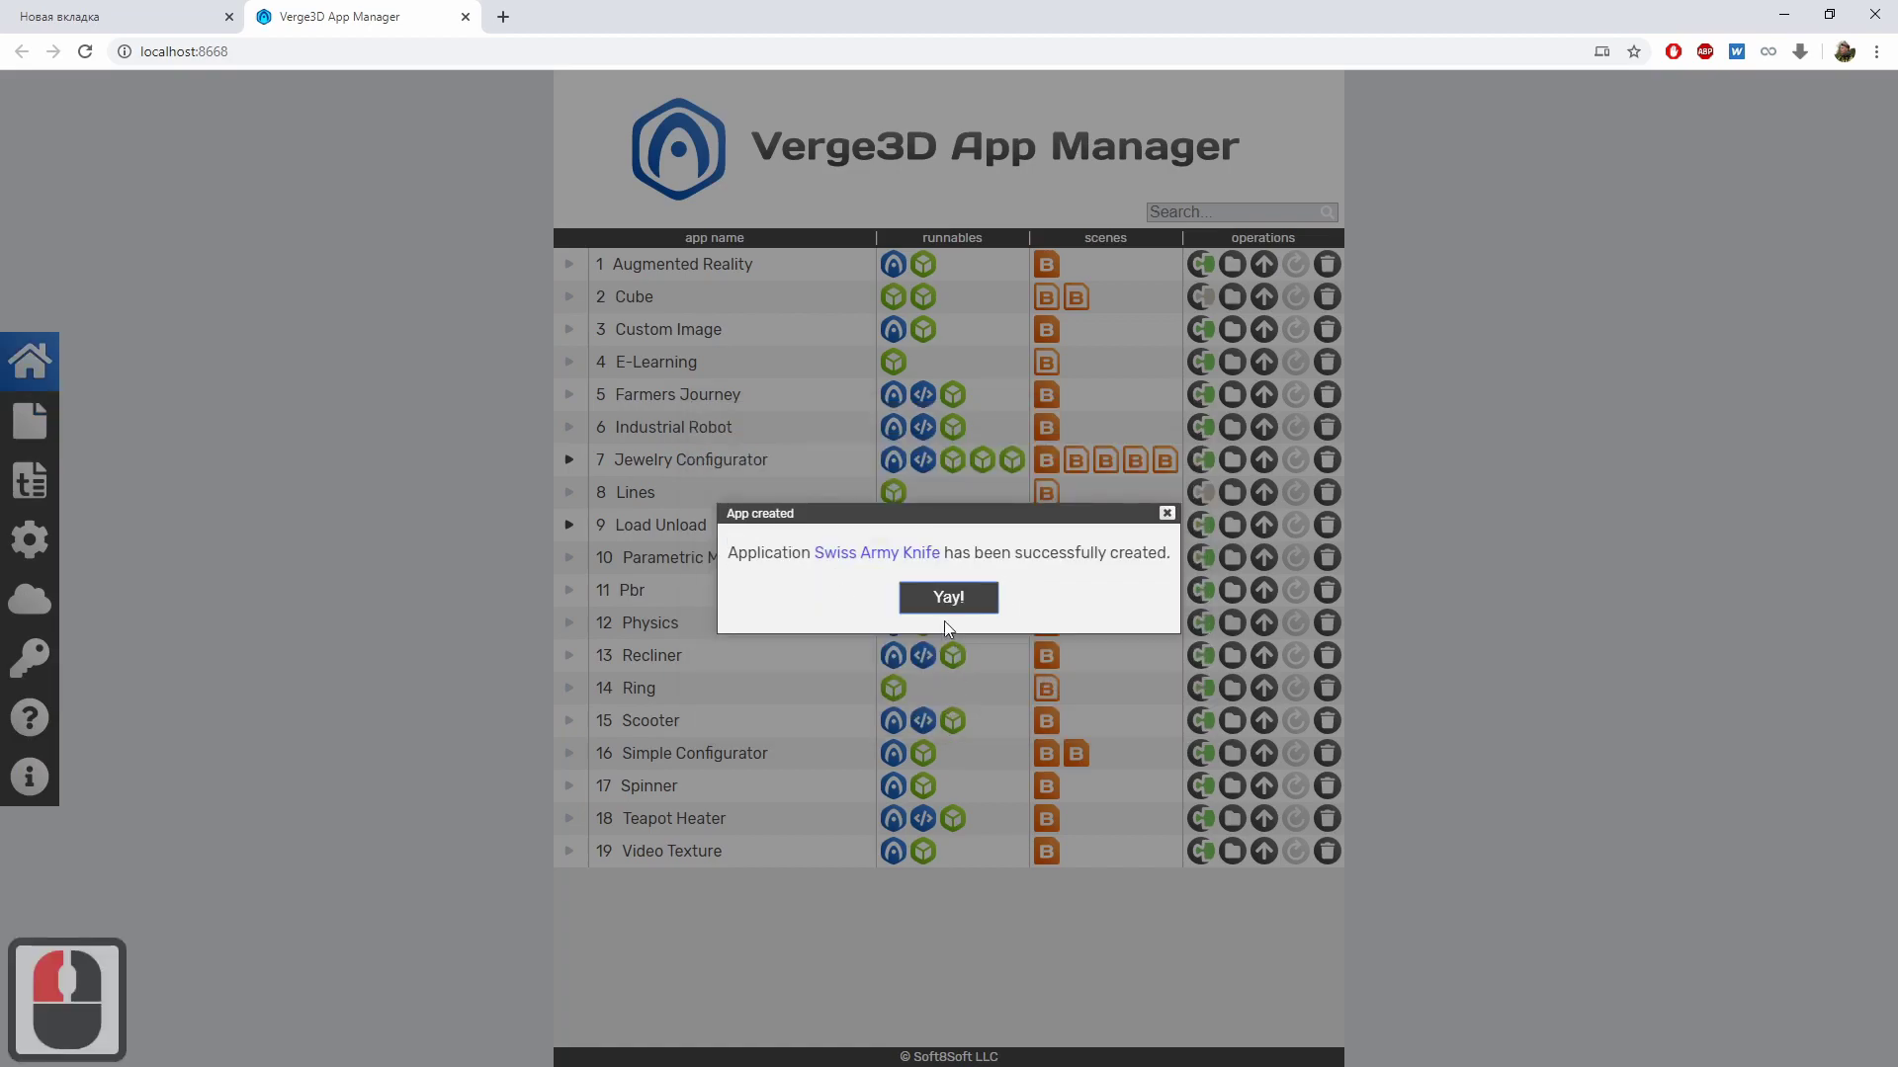
{"action": "left_click", "coordinate": [945, 605]}
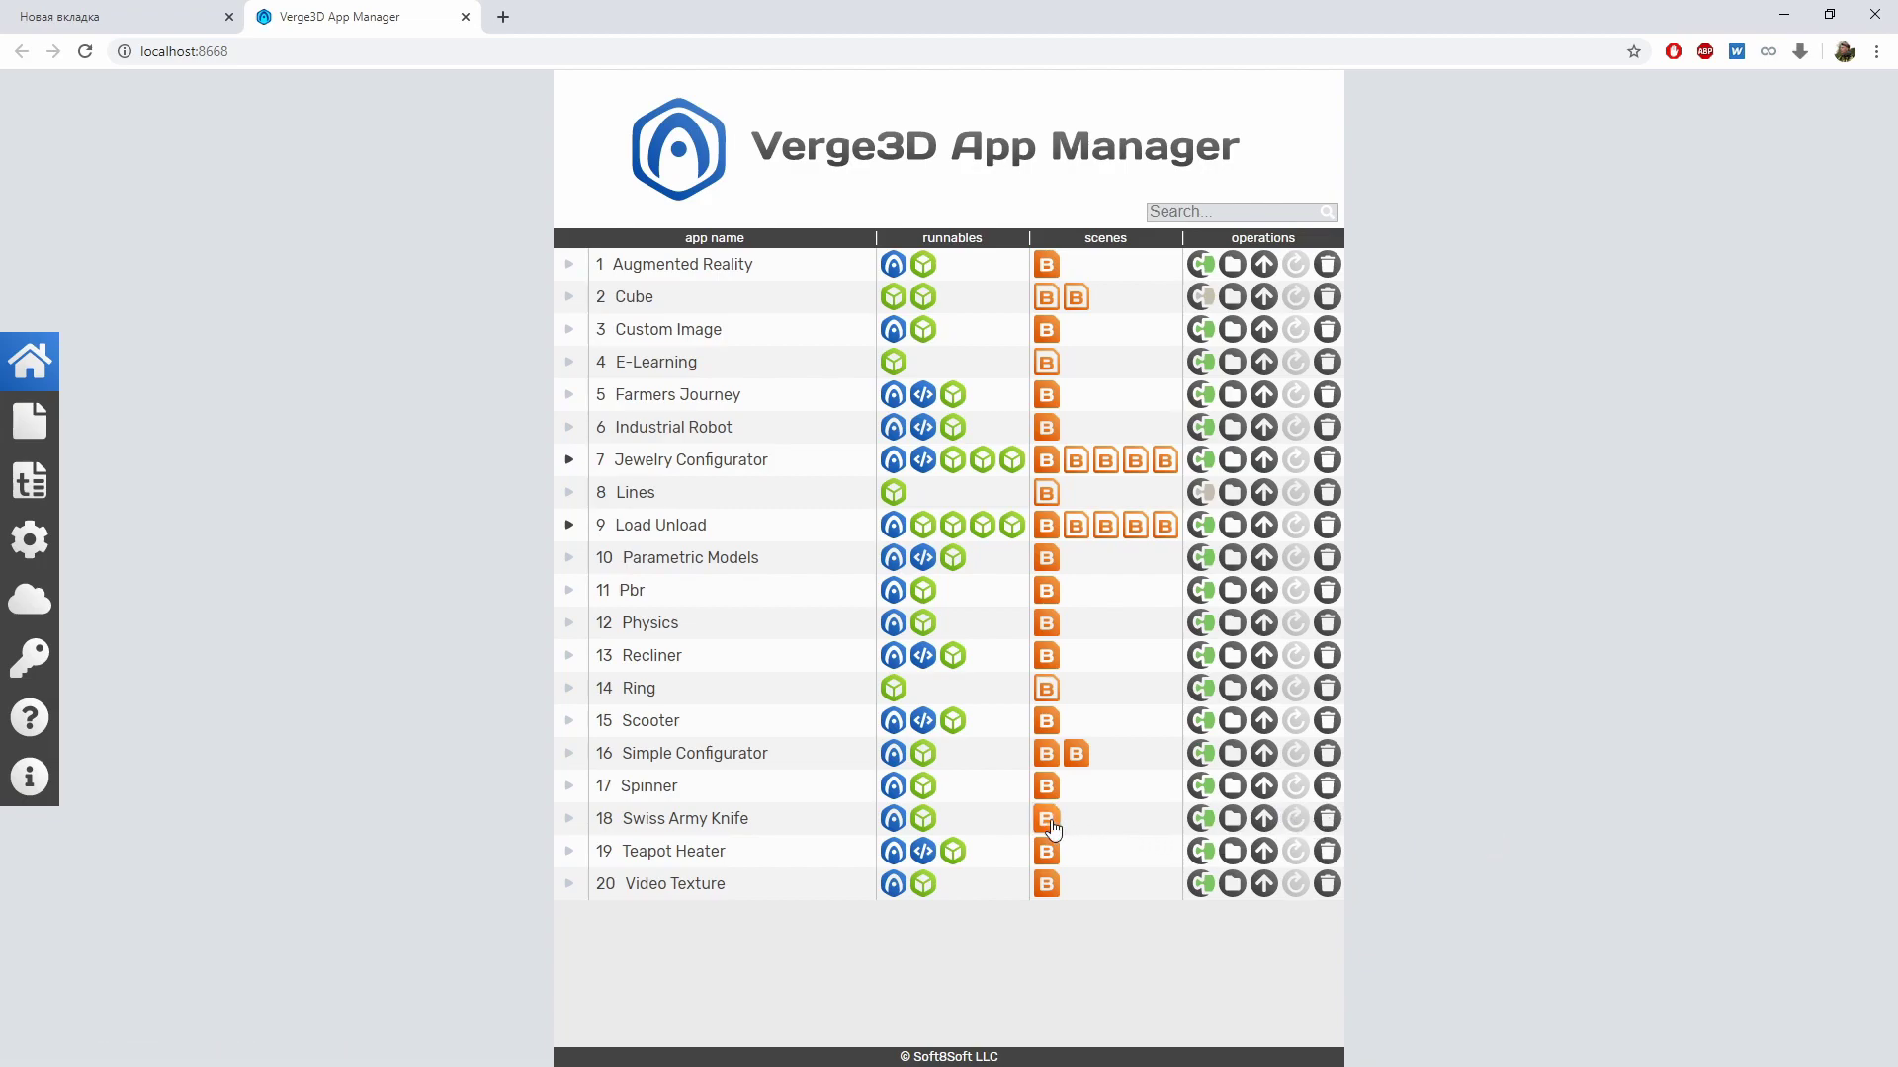
{"action": "left_click", "coordinate": [890, 818]}
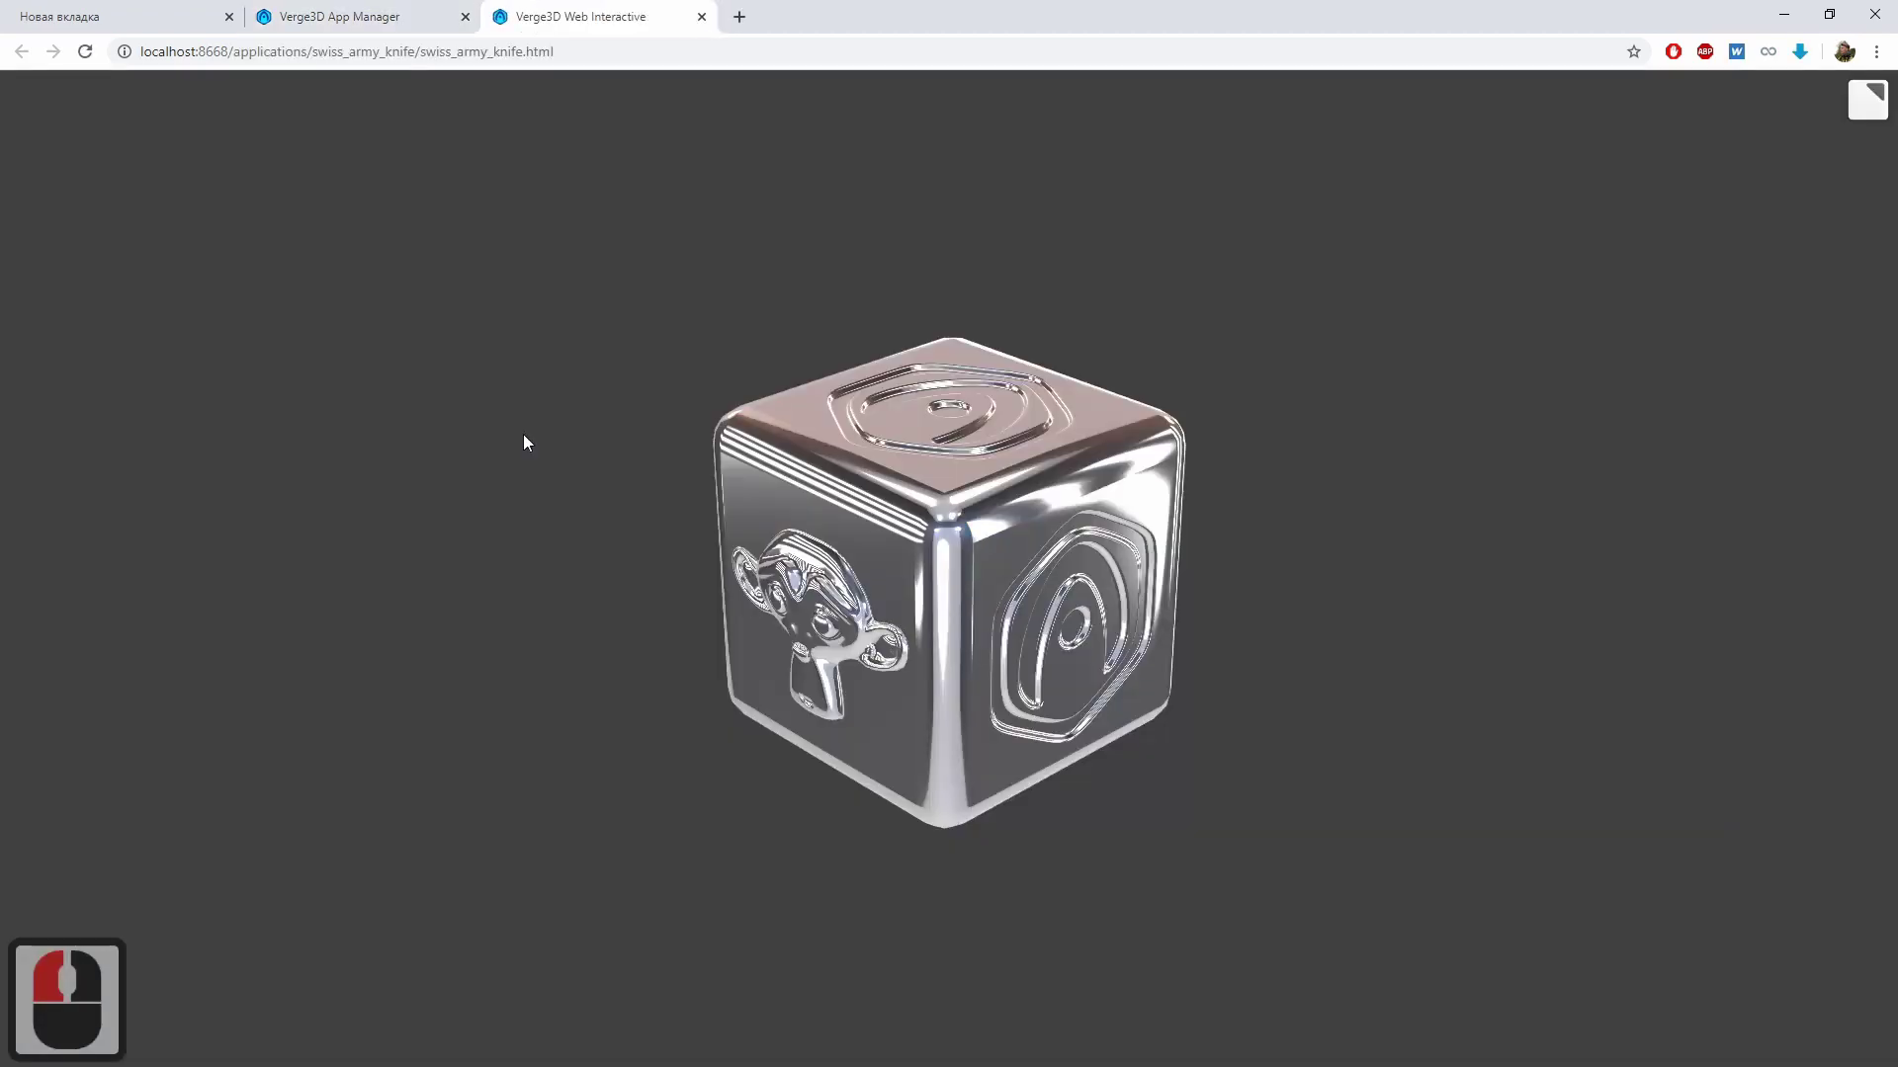
{"action": "left_click_drag", "start_coordinate": [574, 440], "coordinate": [927, 514]}
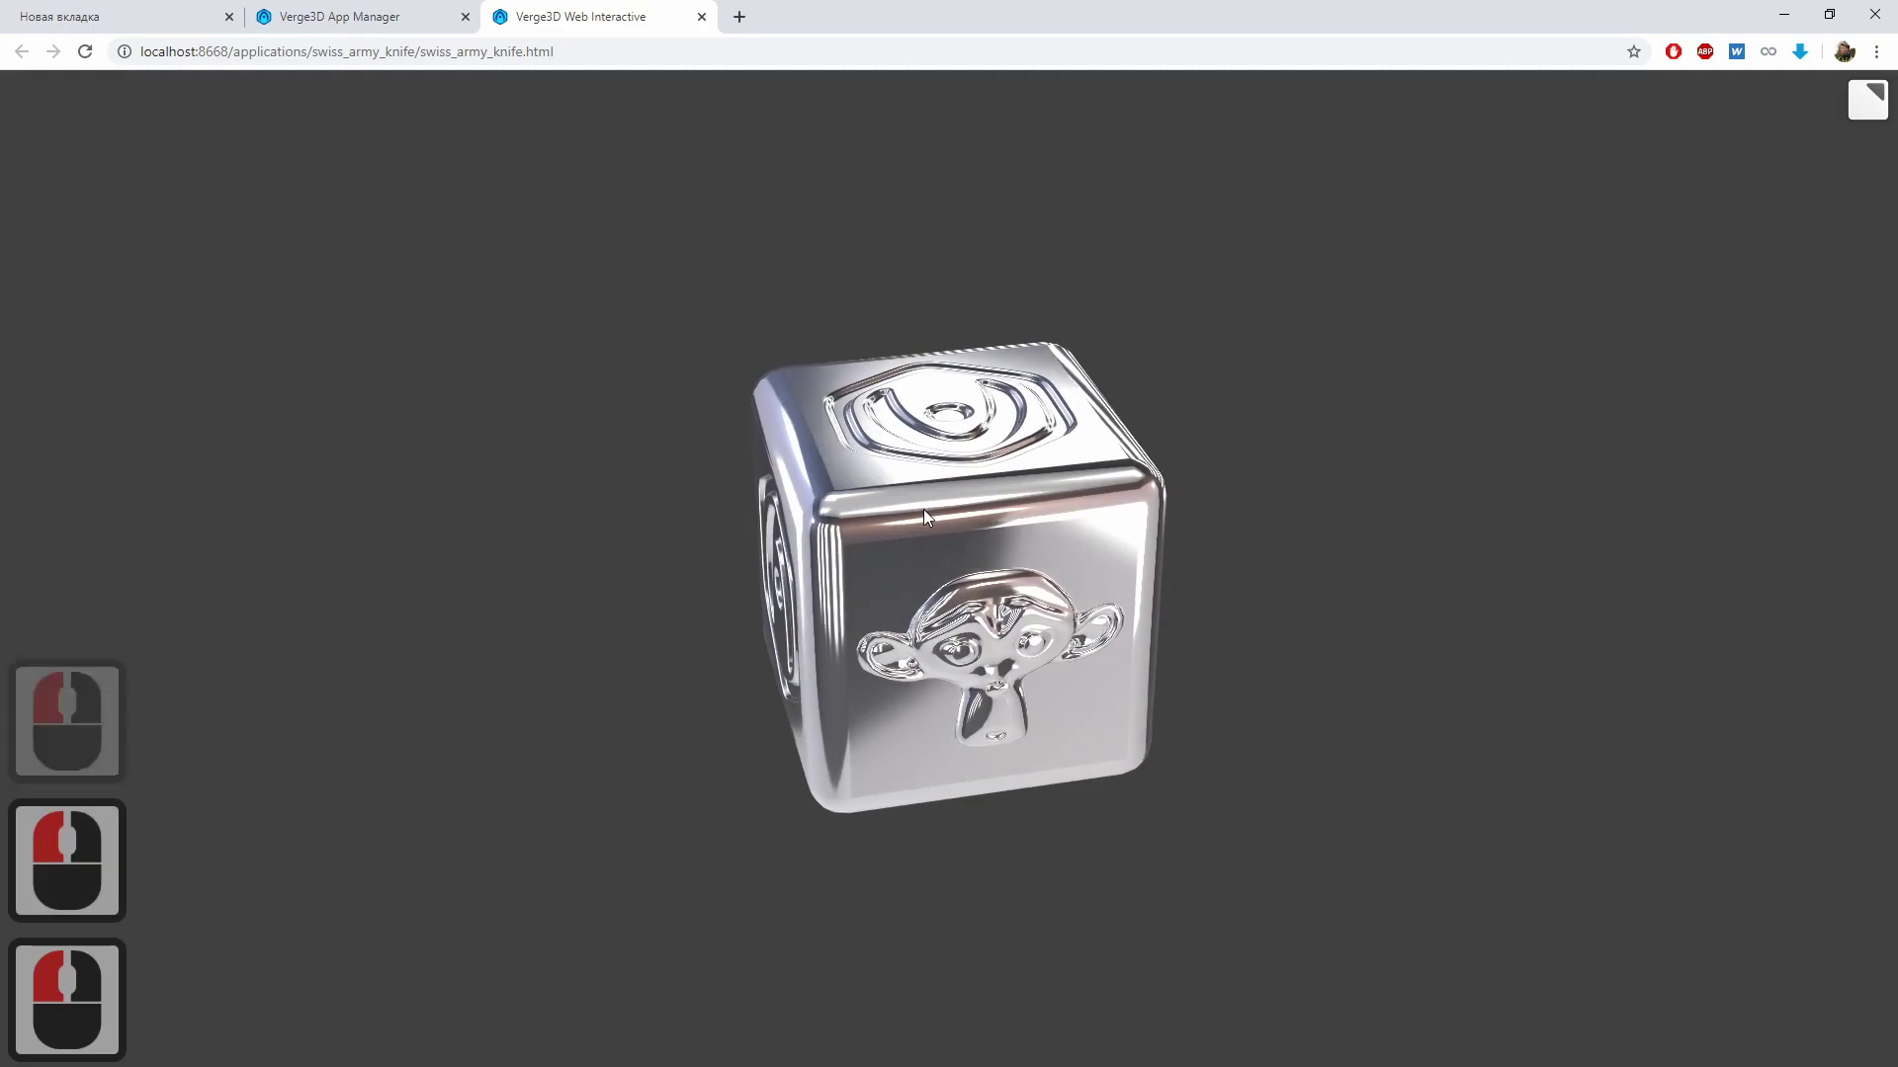
{"action": "left_click", "coordinate": [702, 16]}
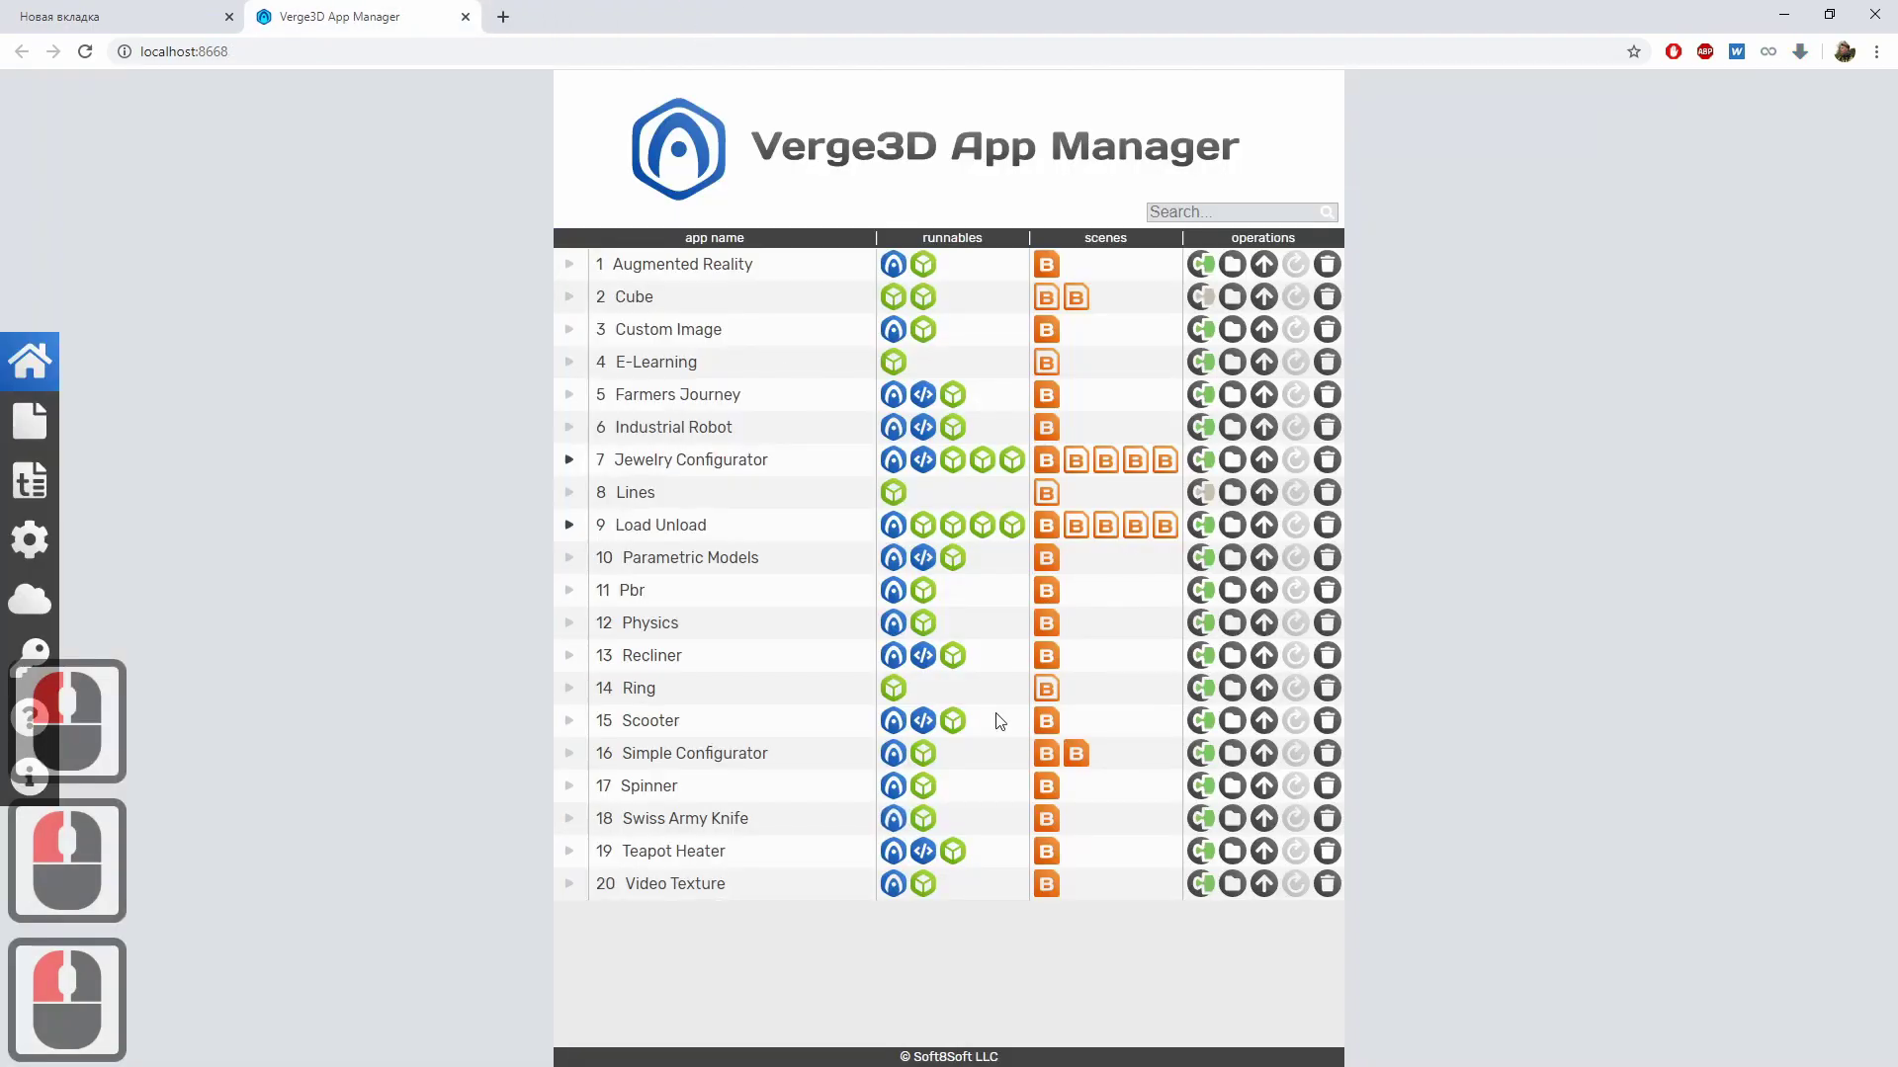
{"action": "left_click", "coordinate": [923, 819]}
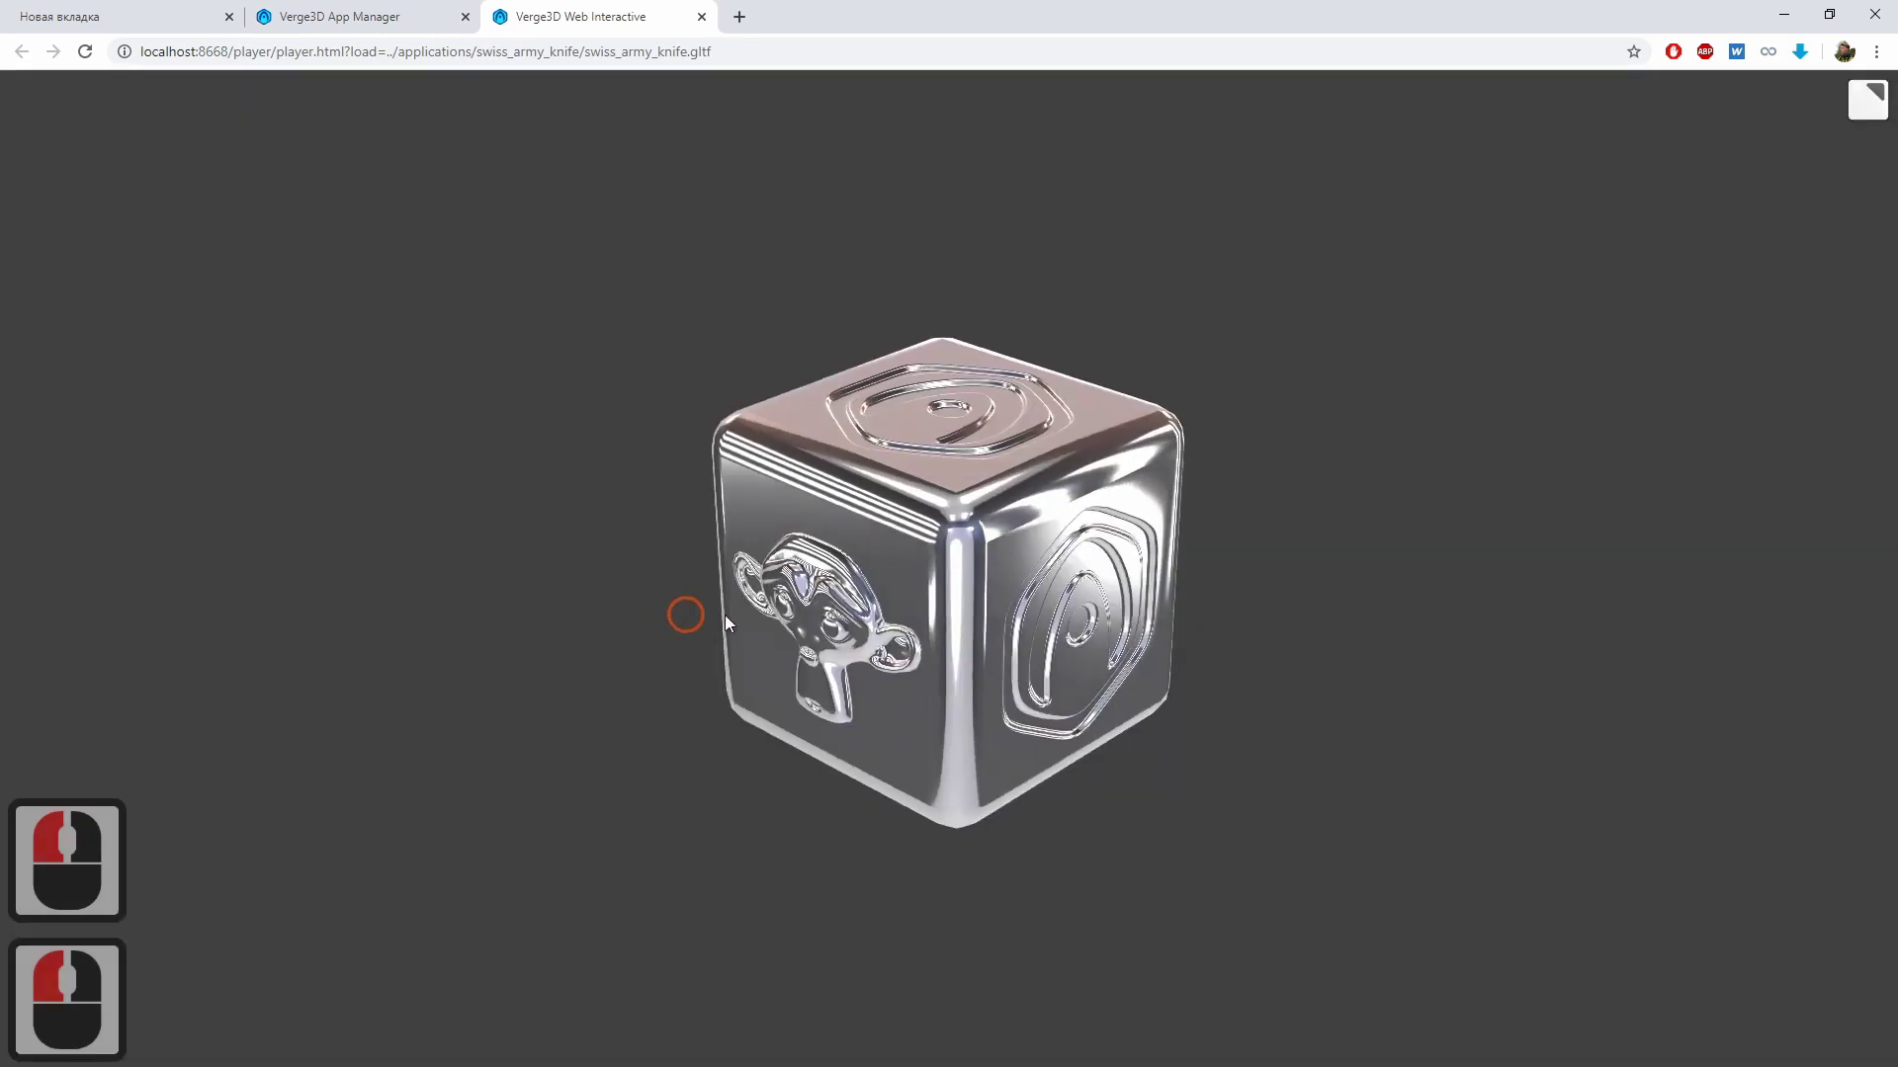
{"action": "left_click_drag", "start_coordinate": [726, 621], "coordinate": [669, 623]}
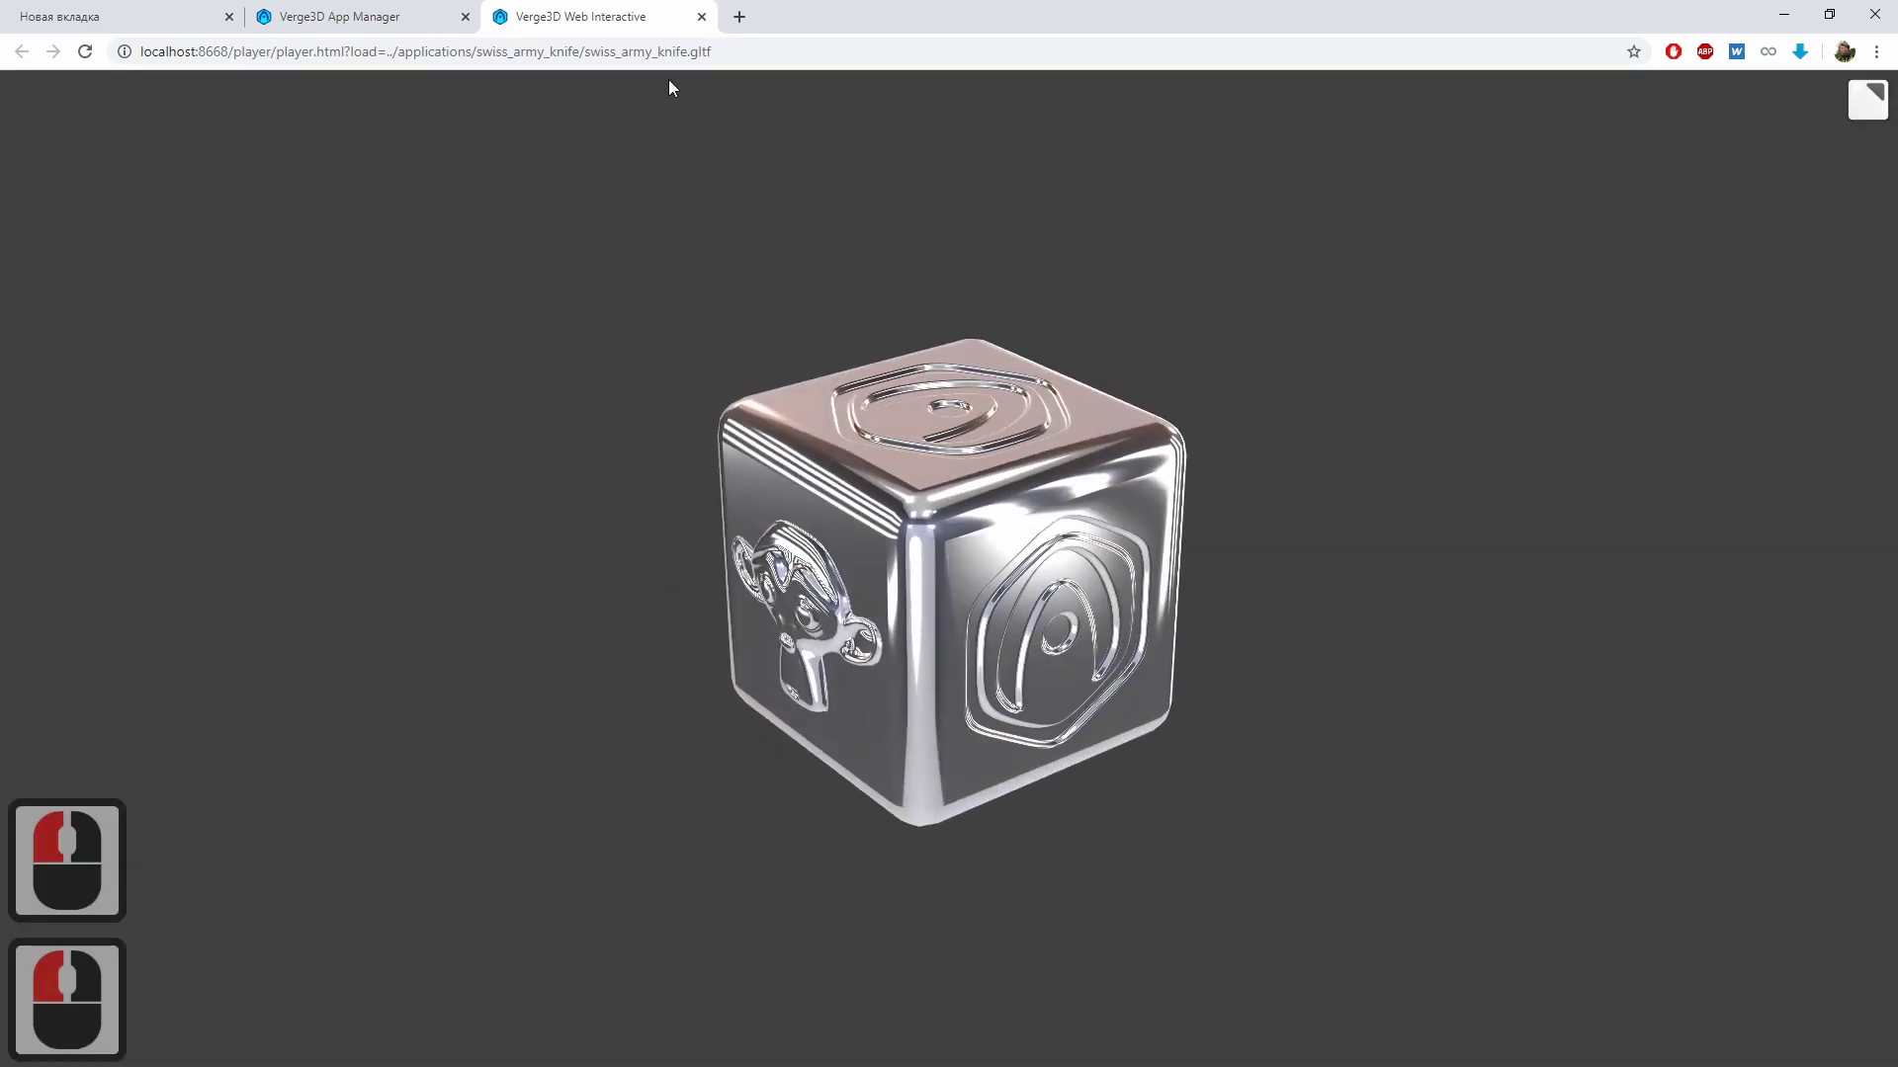
{"action": "left_click", "coordinate": [702, 16]}
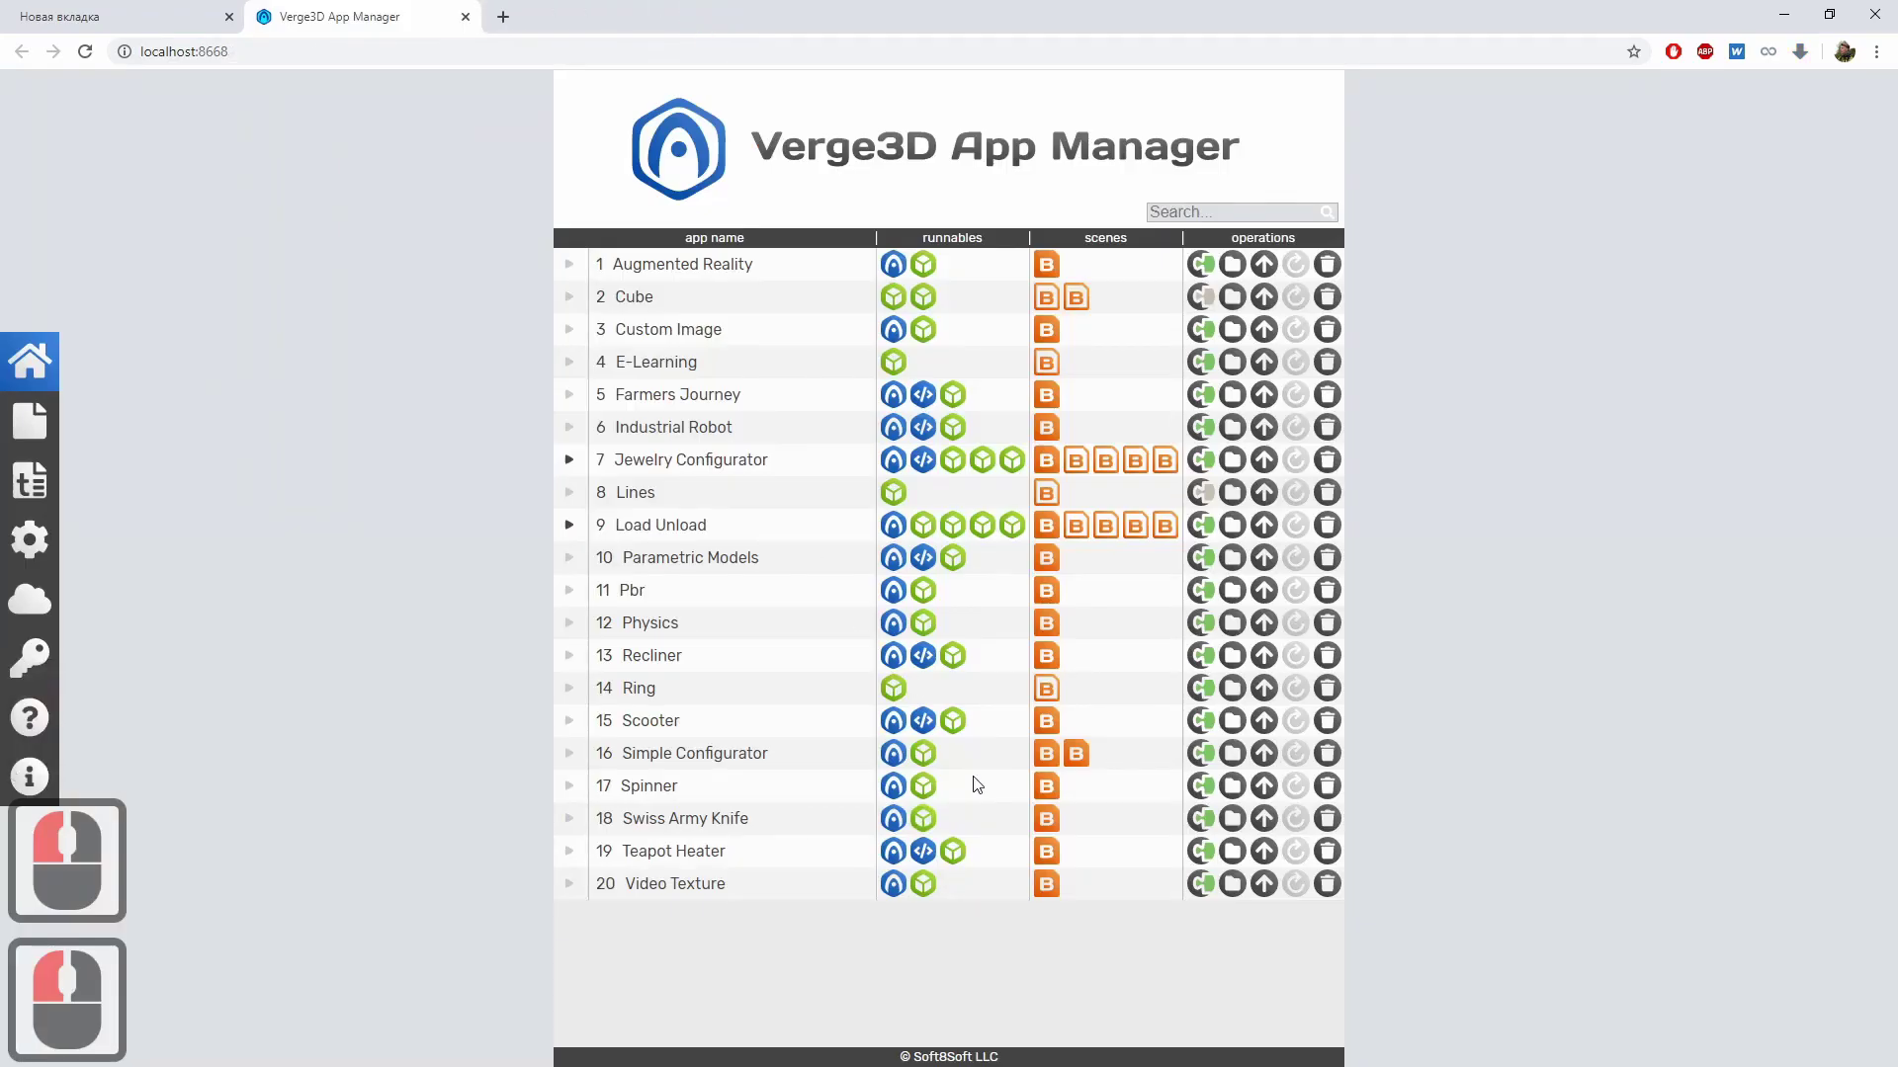
Open the Swiss Army Knife app's scene in Blender and delete the default cube.
{"action": "left_click", "coordinate": [1044, 823]}
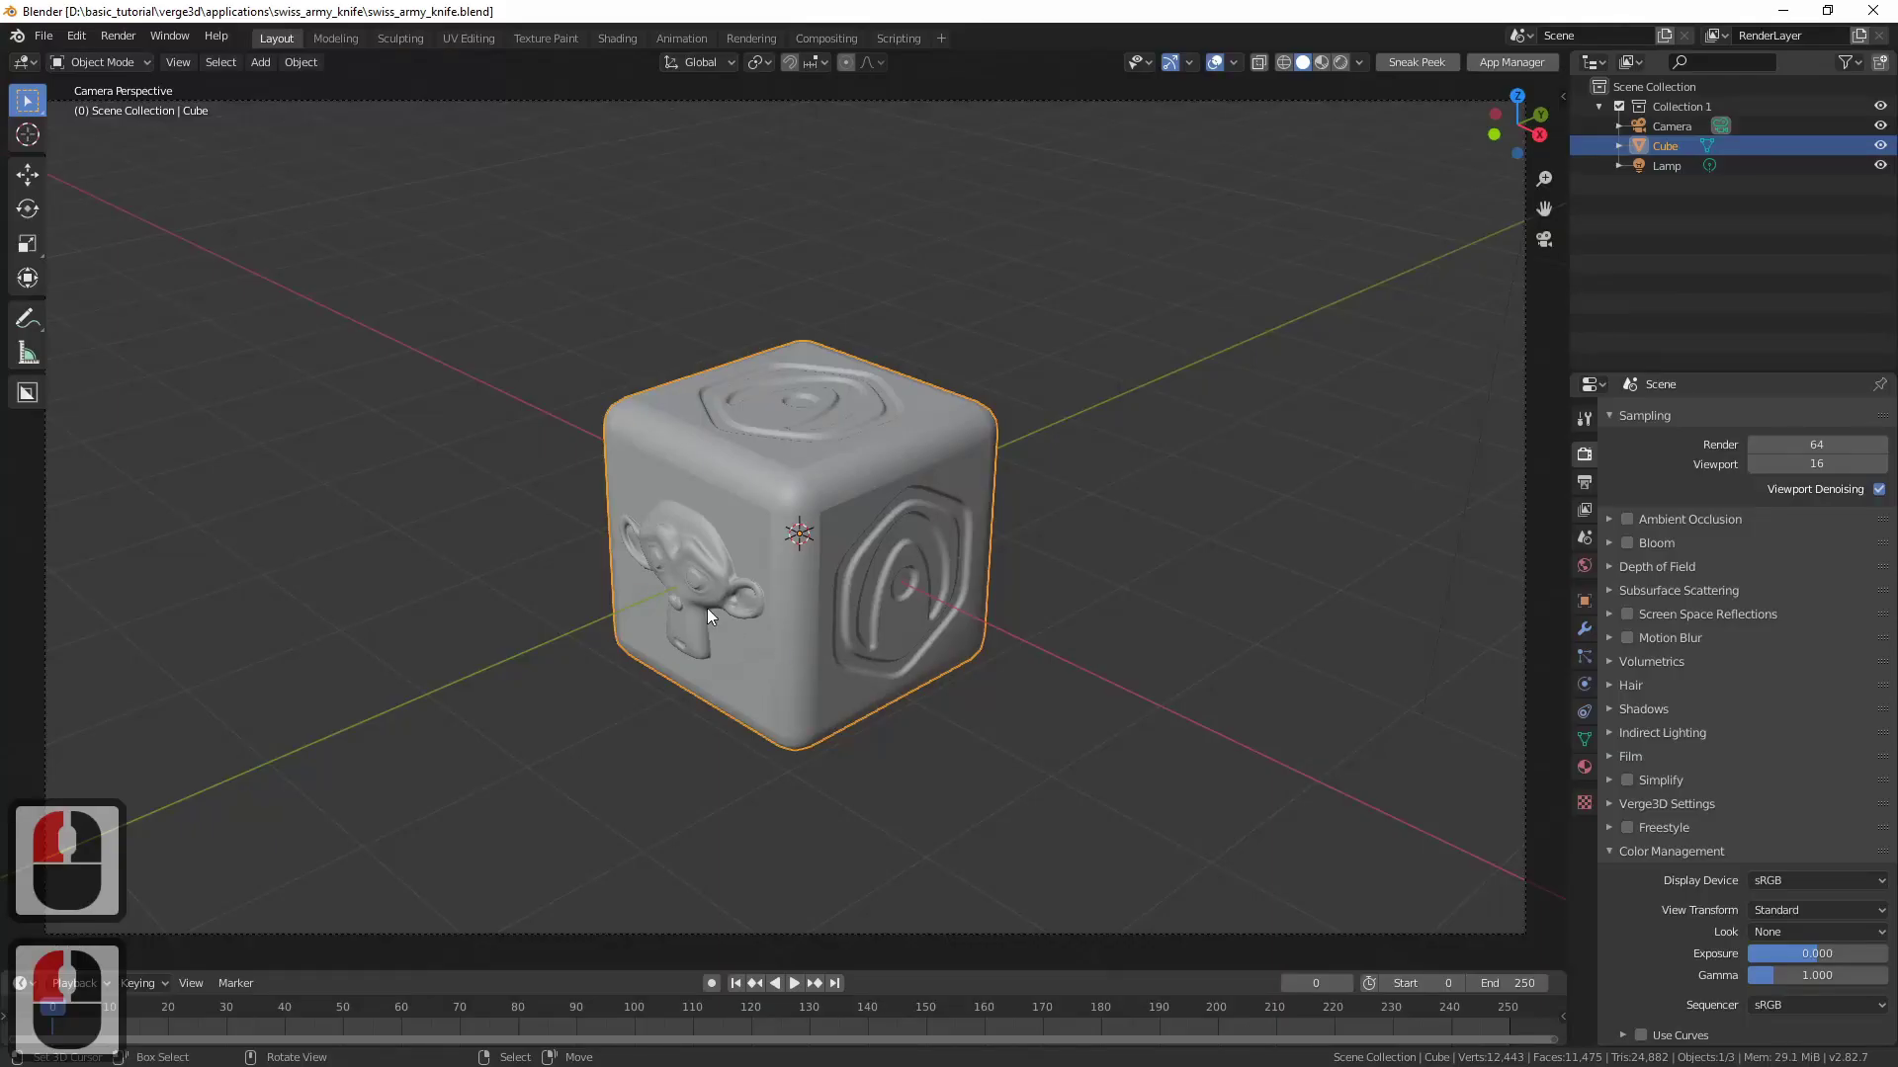
{"action": "middle_click_drag", "start_coordinate": [708, 608], "coordinate": [808, 621]}
{"action": "key", "text": "x"}
{"action": "left_click", "coordinate": [904, 536]}
{"action": "scroll", "coordinate": [915, 494], "scroll_direction": "up", "scroll_amount": 2}
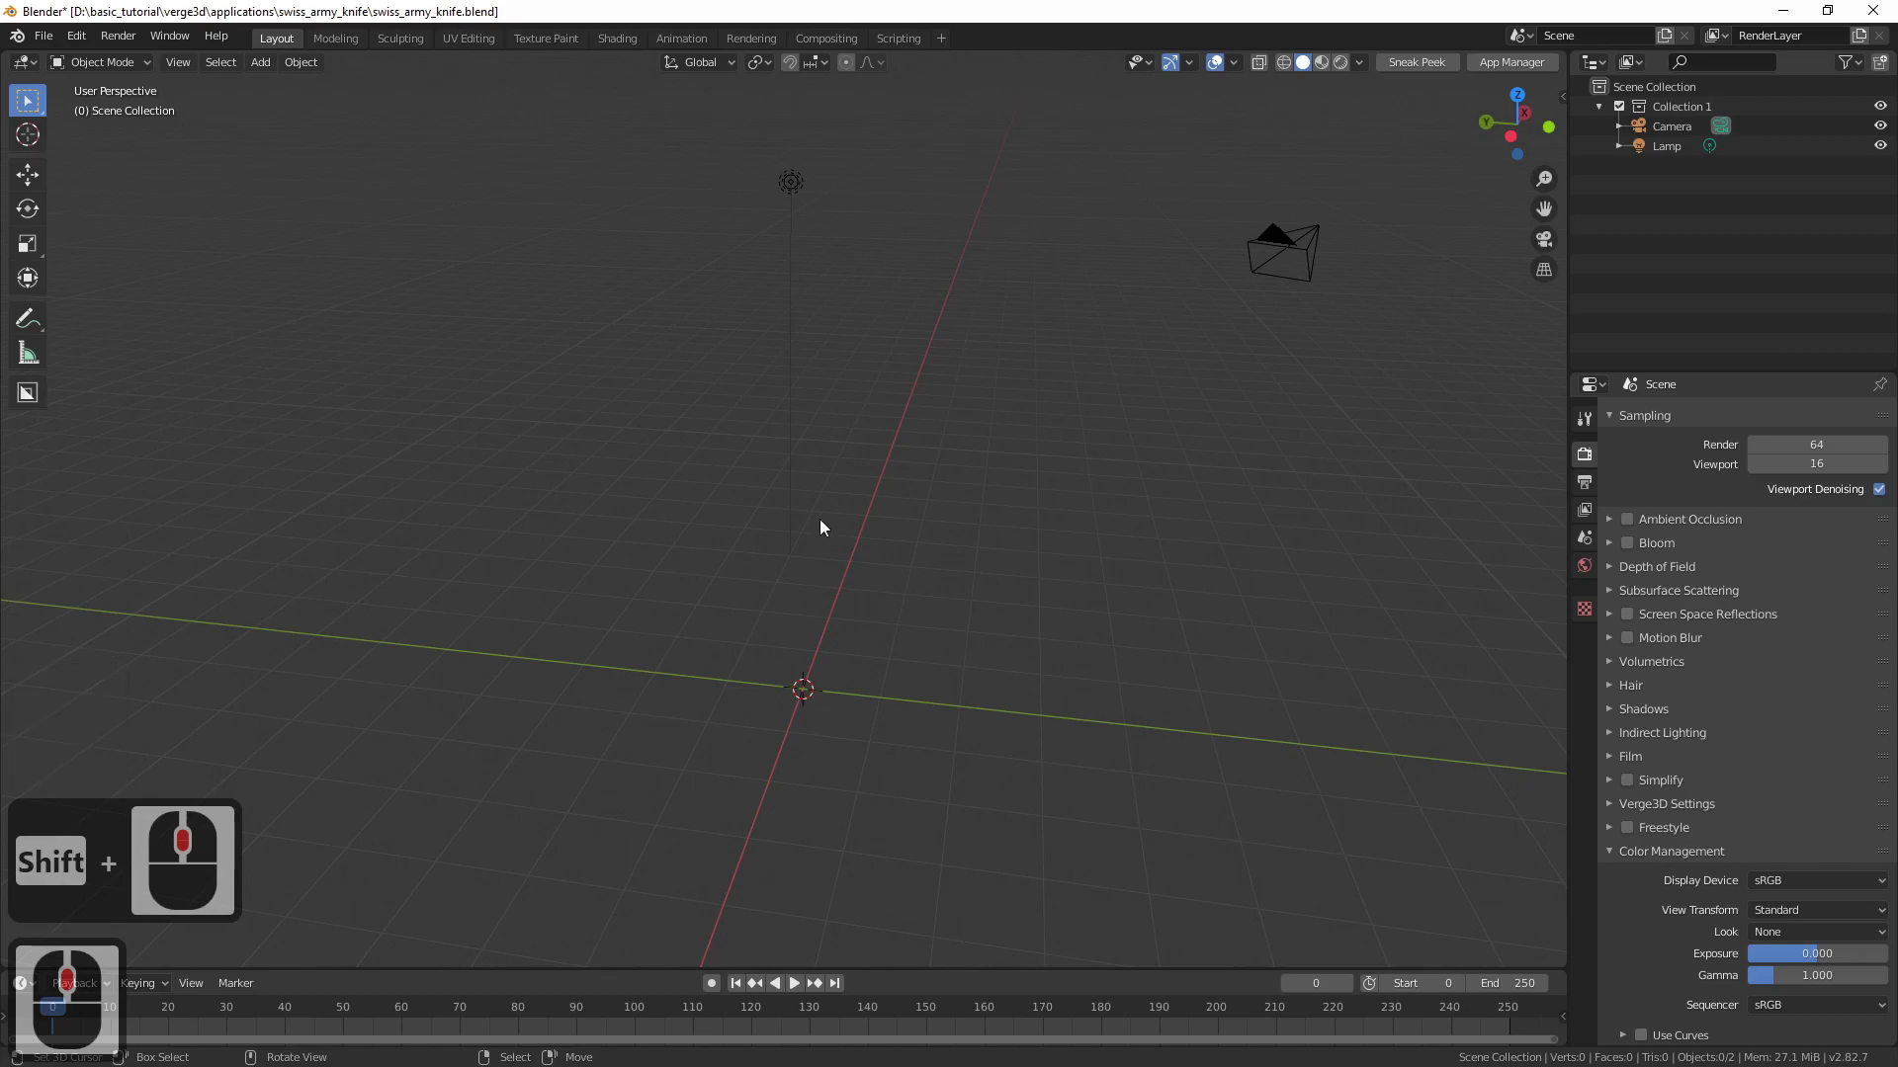
Append the swiss_army_knife_model collection from 02_creating_new_project/swiss_army_knife_model.blend.
{"action": "left_click", "coordinate": [45, 36]}
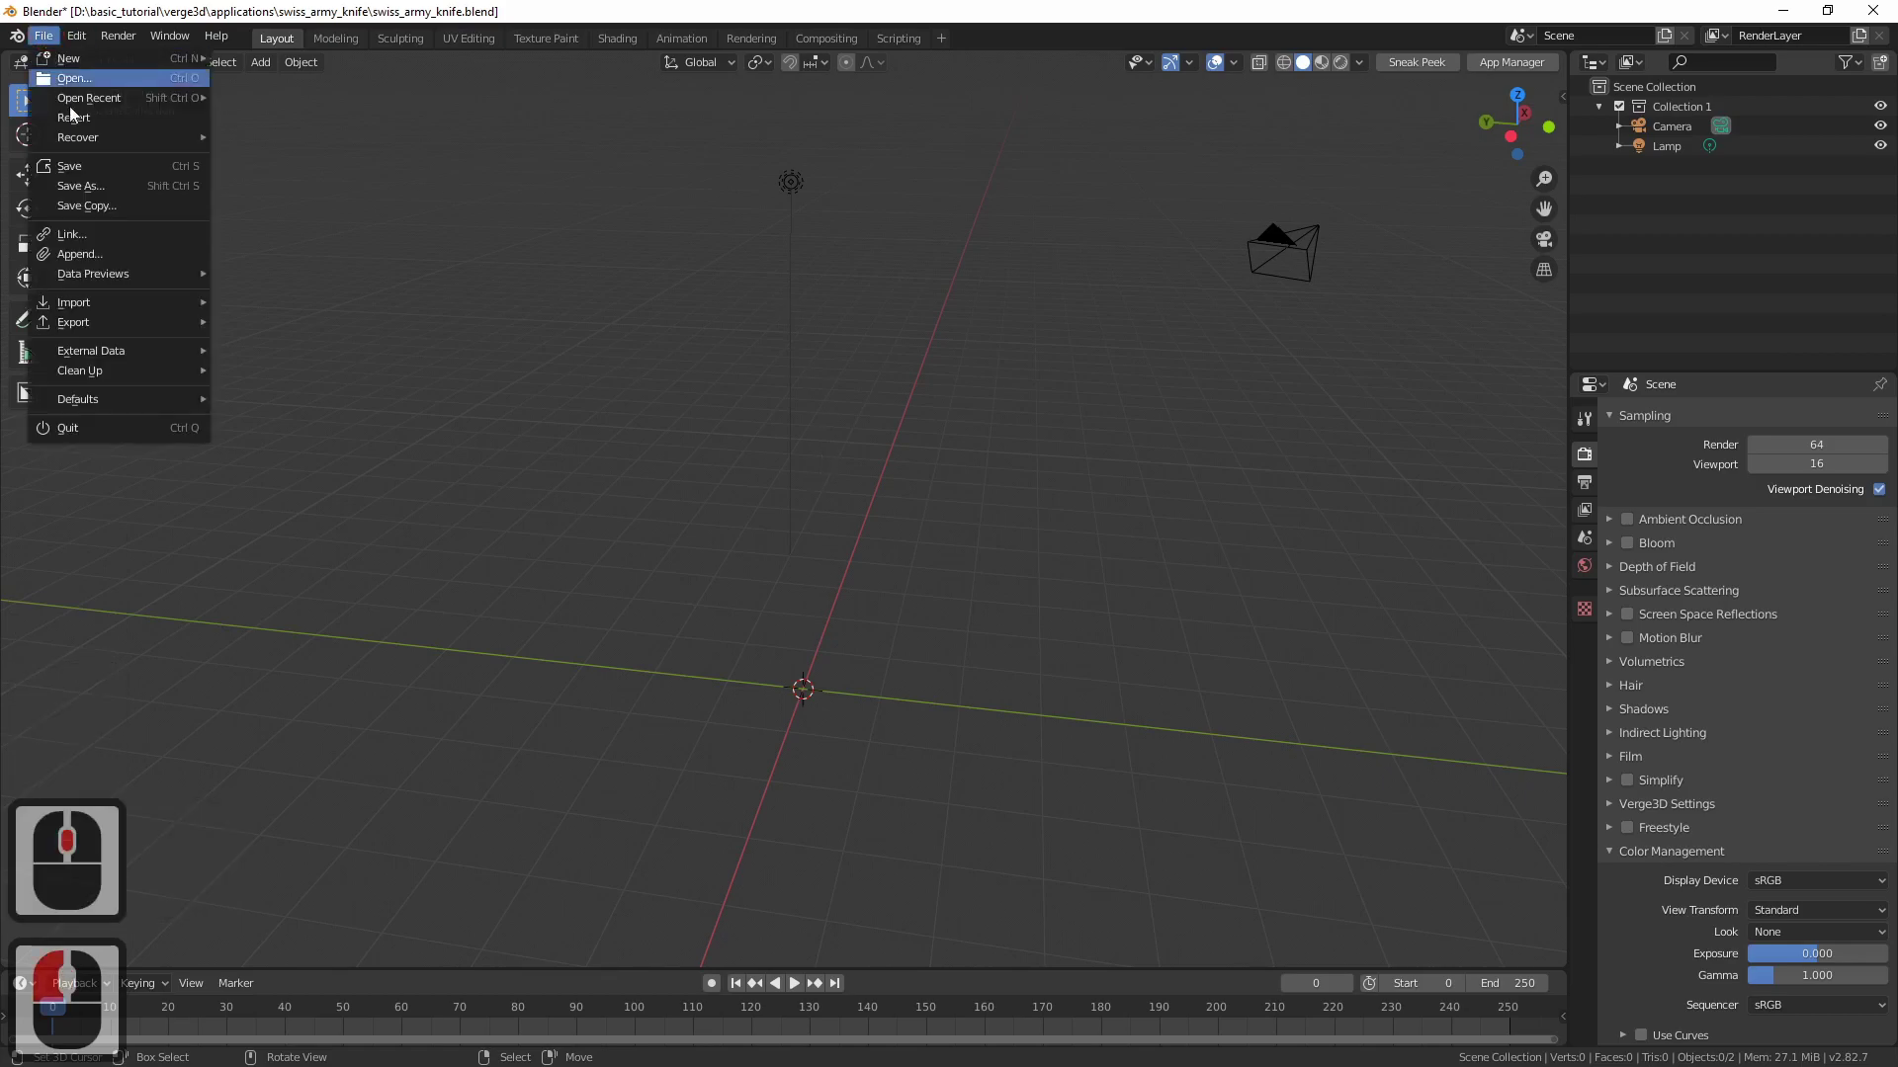
{"action": "left_click", "coordinate": [121, 254]}
{"action": "left_click", "coordinate": [510, 495]}
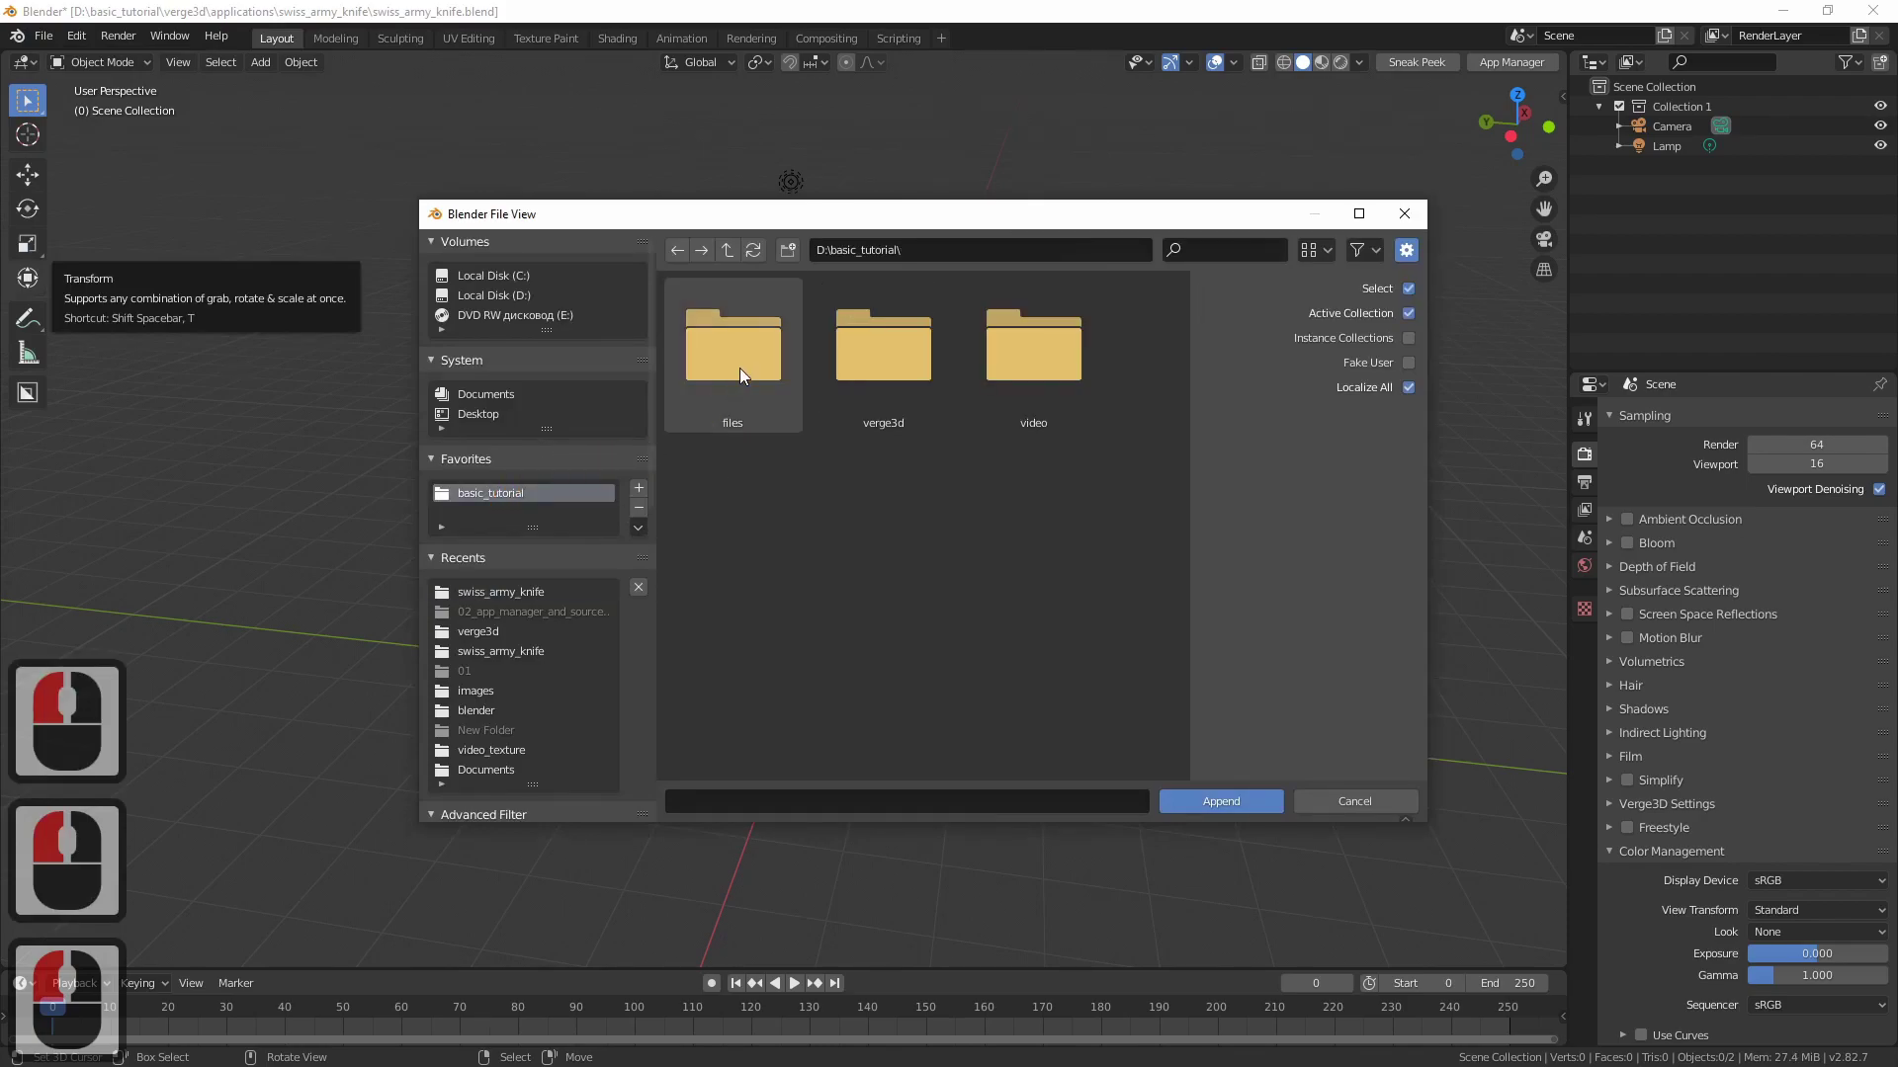
{"action": "double_click", "coordinate": [740, 364]}
{"action": "double_click", "coordinate": [731, 356]}
{"action": "left_click", "coordinate": [755, 357]}
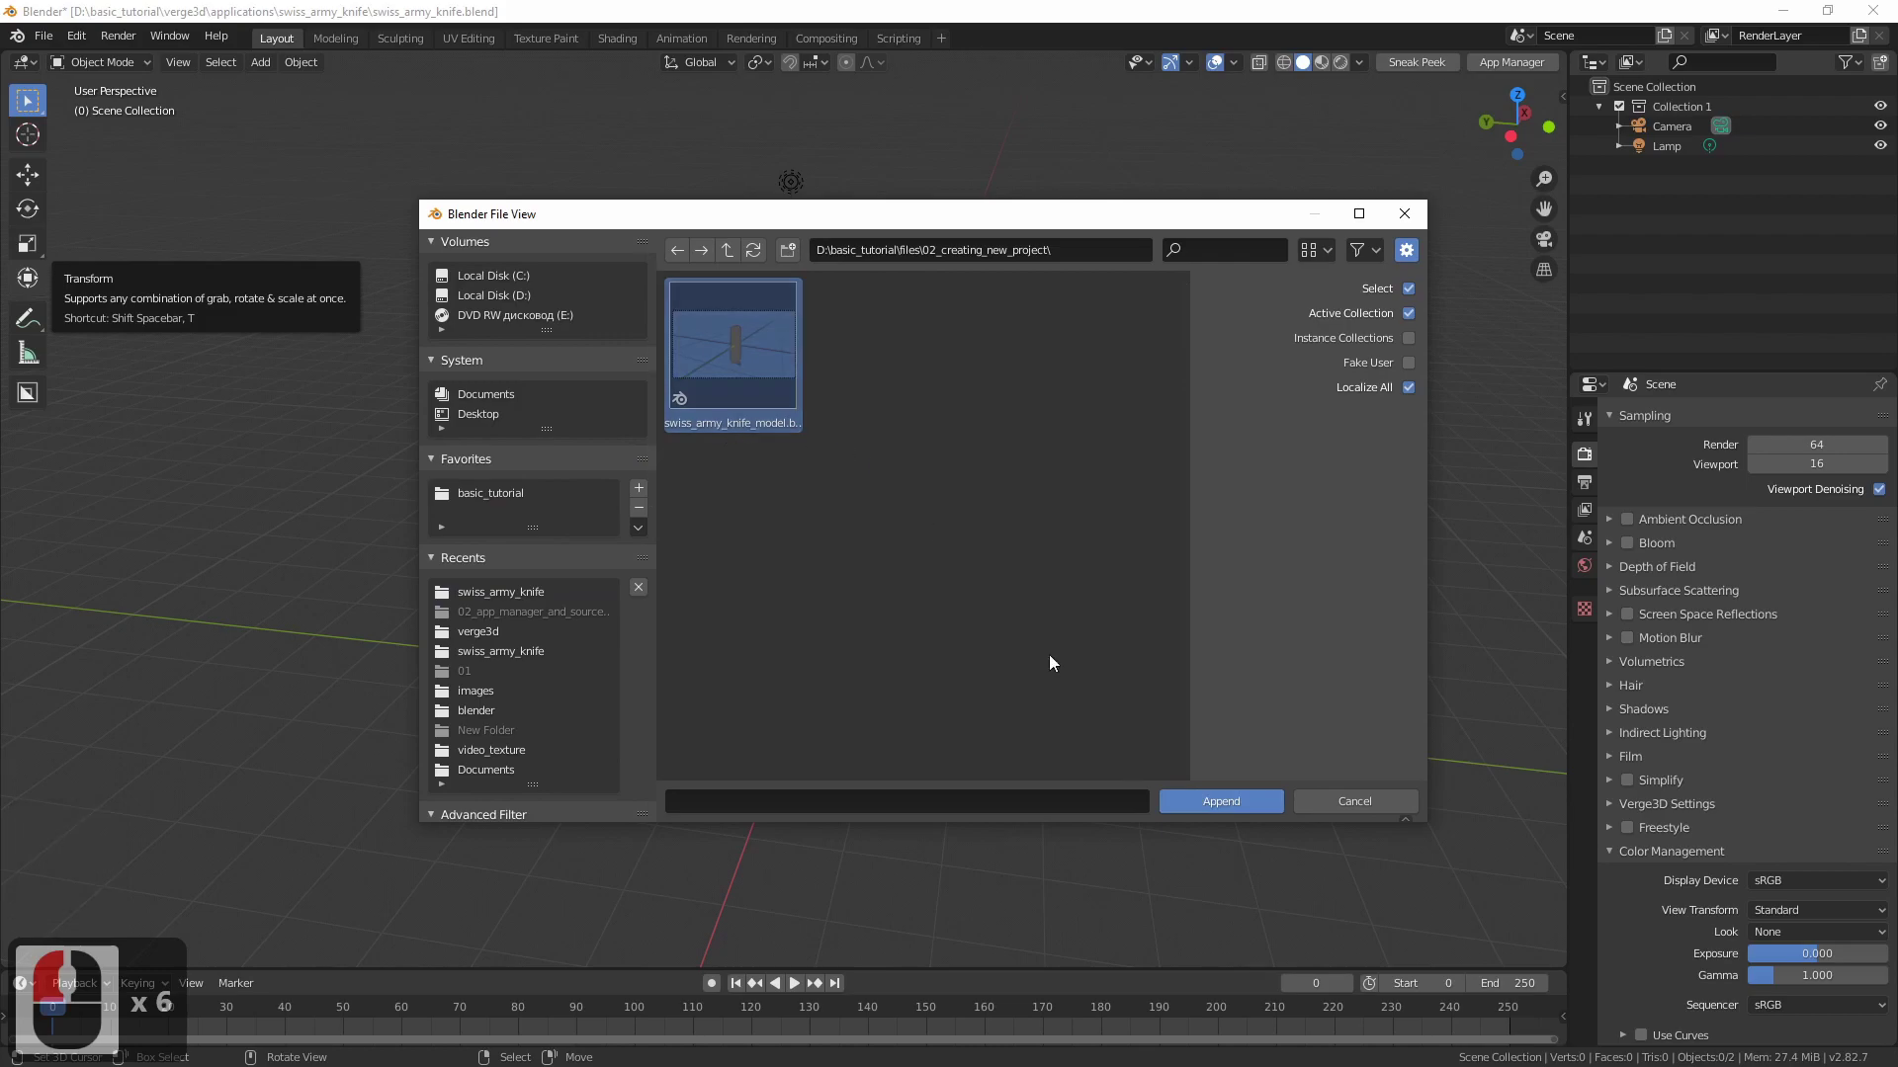
{"action": "left_click", "coordinate": [1202, 804]}
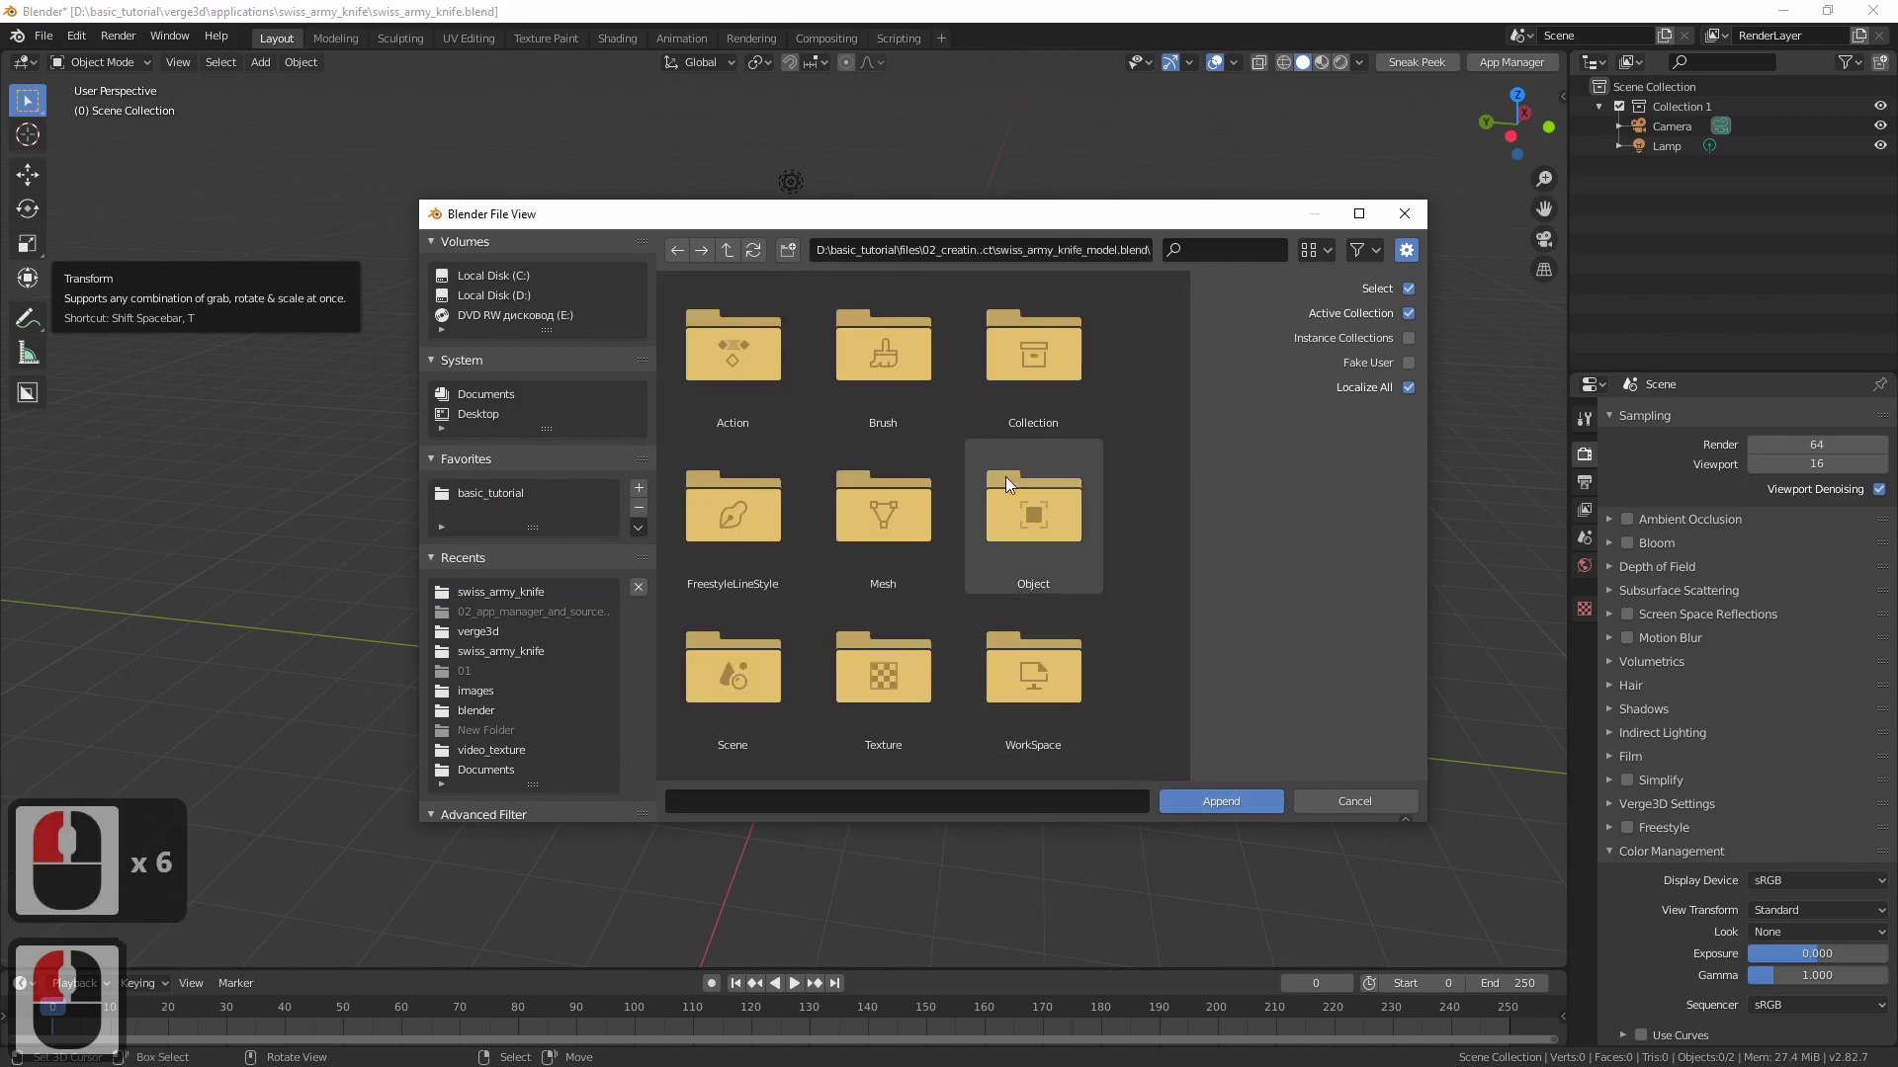
{"action": "double_click", "coordinate": [1035, 361]}
{"action": "left_click", "coordinate": [719, 355]}
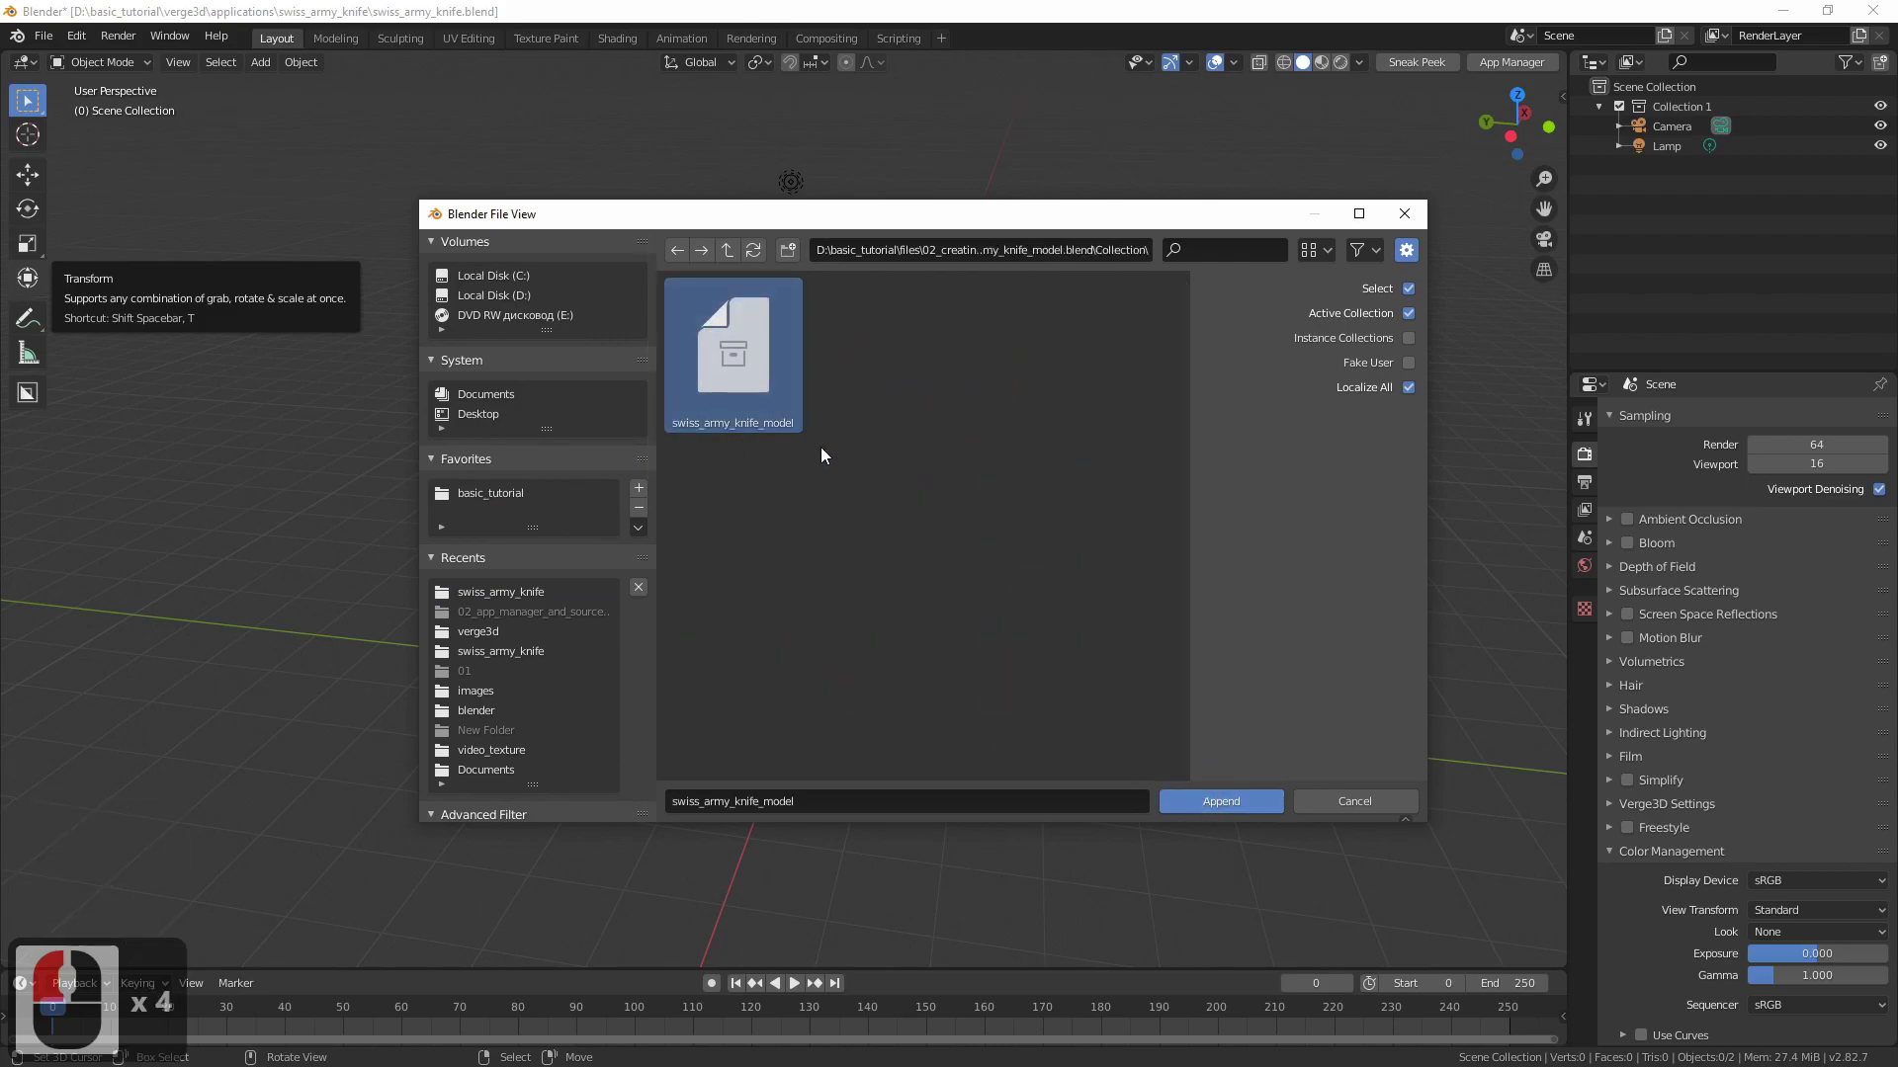
{"action": "left_click", "coordinate": [1224, 799]}
{"action": "scroll", "coordinate": [761, 721], "scroll_direction": "up", "scroll_amount": 4}
{"action": "middle_click_drag", "start_coordinate": [765, 704], "coordinate": [747, 549], "text": "shift"}
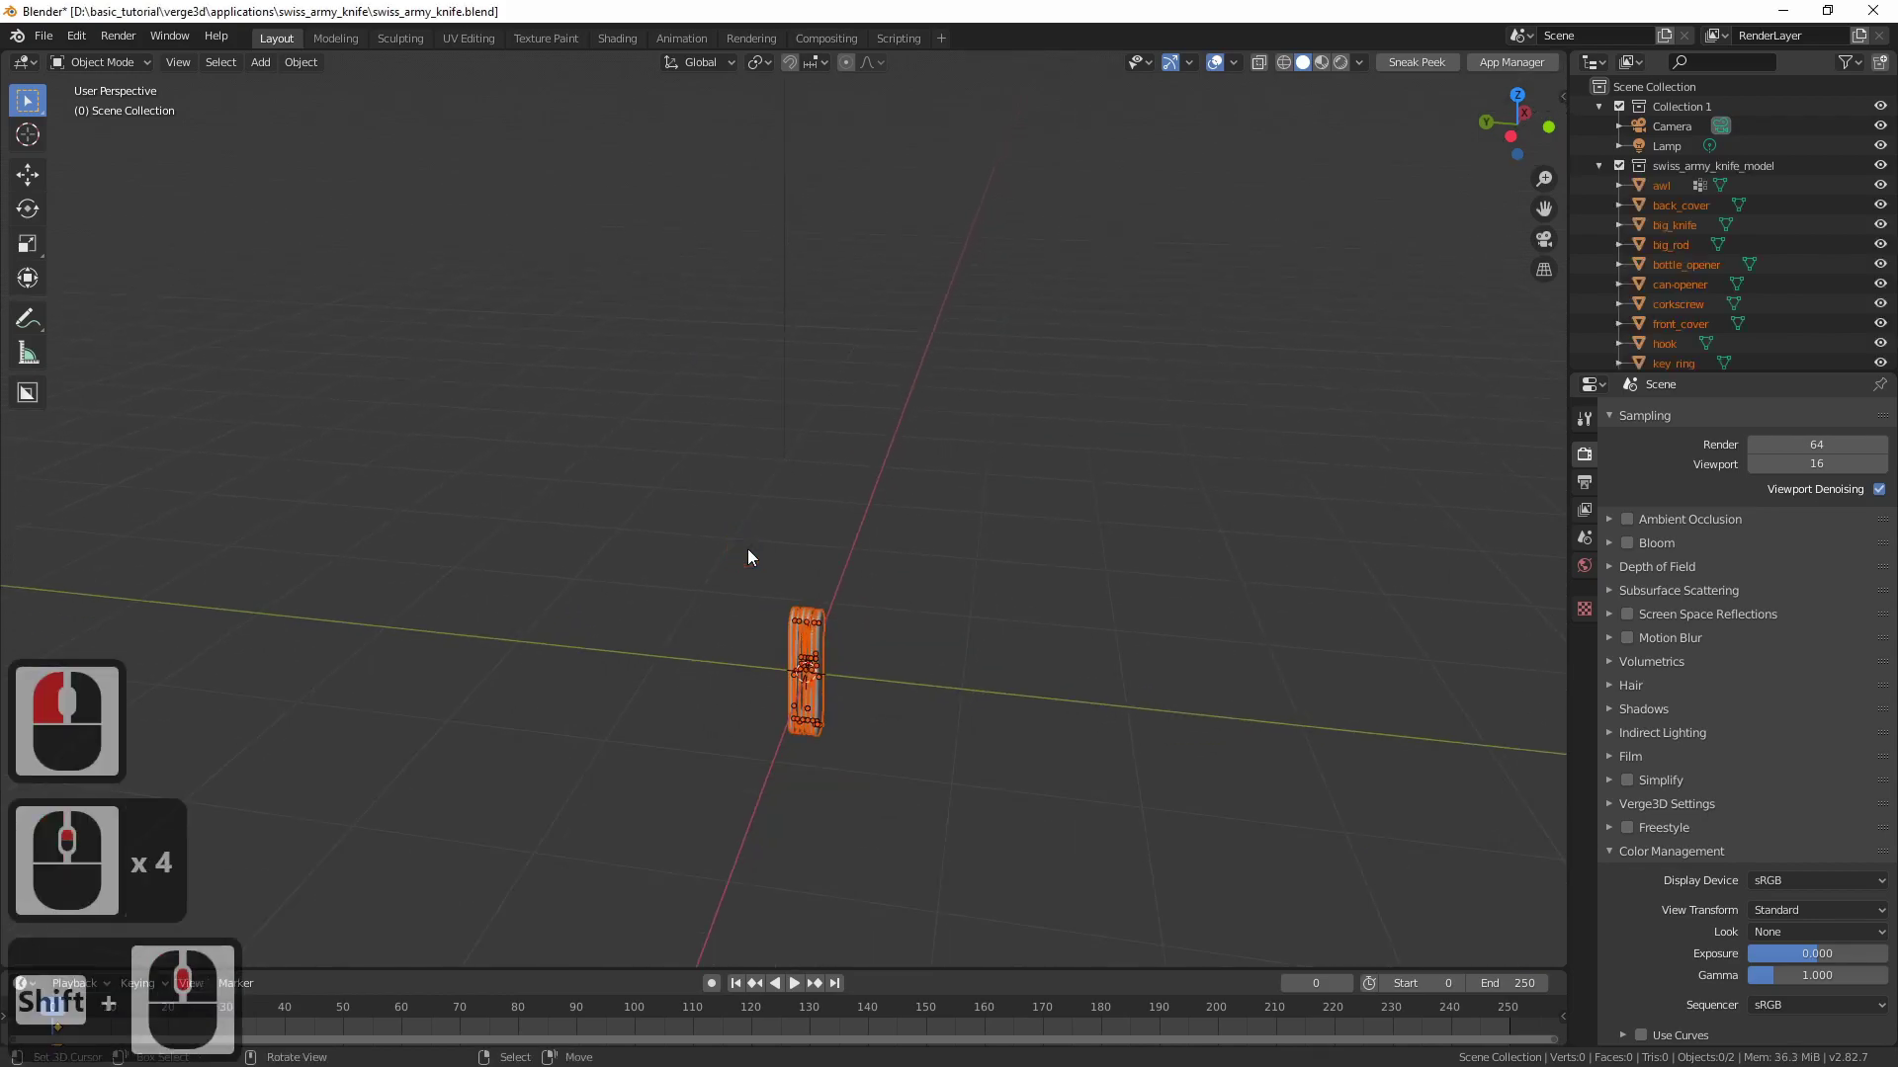
Frame the view on the knife, deselect everything, and delete the lamp.
{"action": "key", "text": "KP_Decimal"}
{"action": "middle_click_drag", "start_coordinate": [898, 580], "coordinate": [758, 606]}
{"action": "key", "text": "alt+a"}
{"action": "scroll", "coordinate": [643, 593], "scroll_direction": "down", "scroll_amount": 10}
{"action": "scroll", "coordinate": [758, 606], "scroll_direction": "down", "scroll_amount": 3}
{"action": "left_click", "coordinate": [946, 247]}
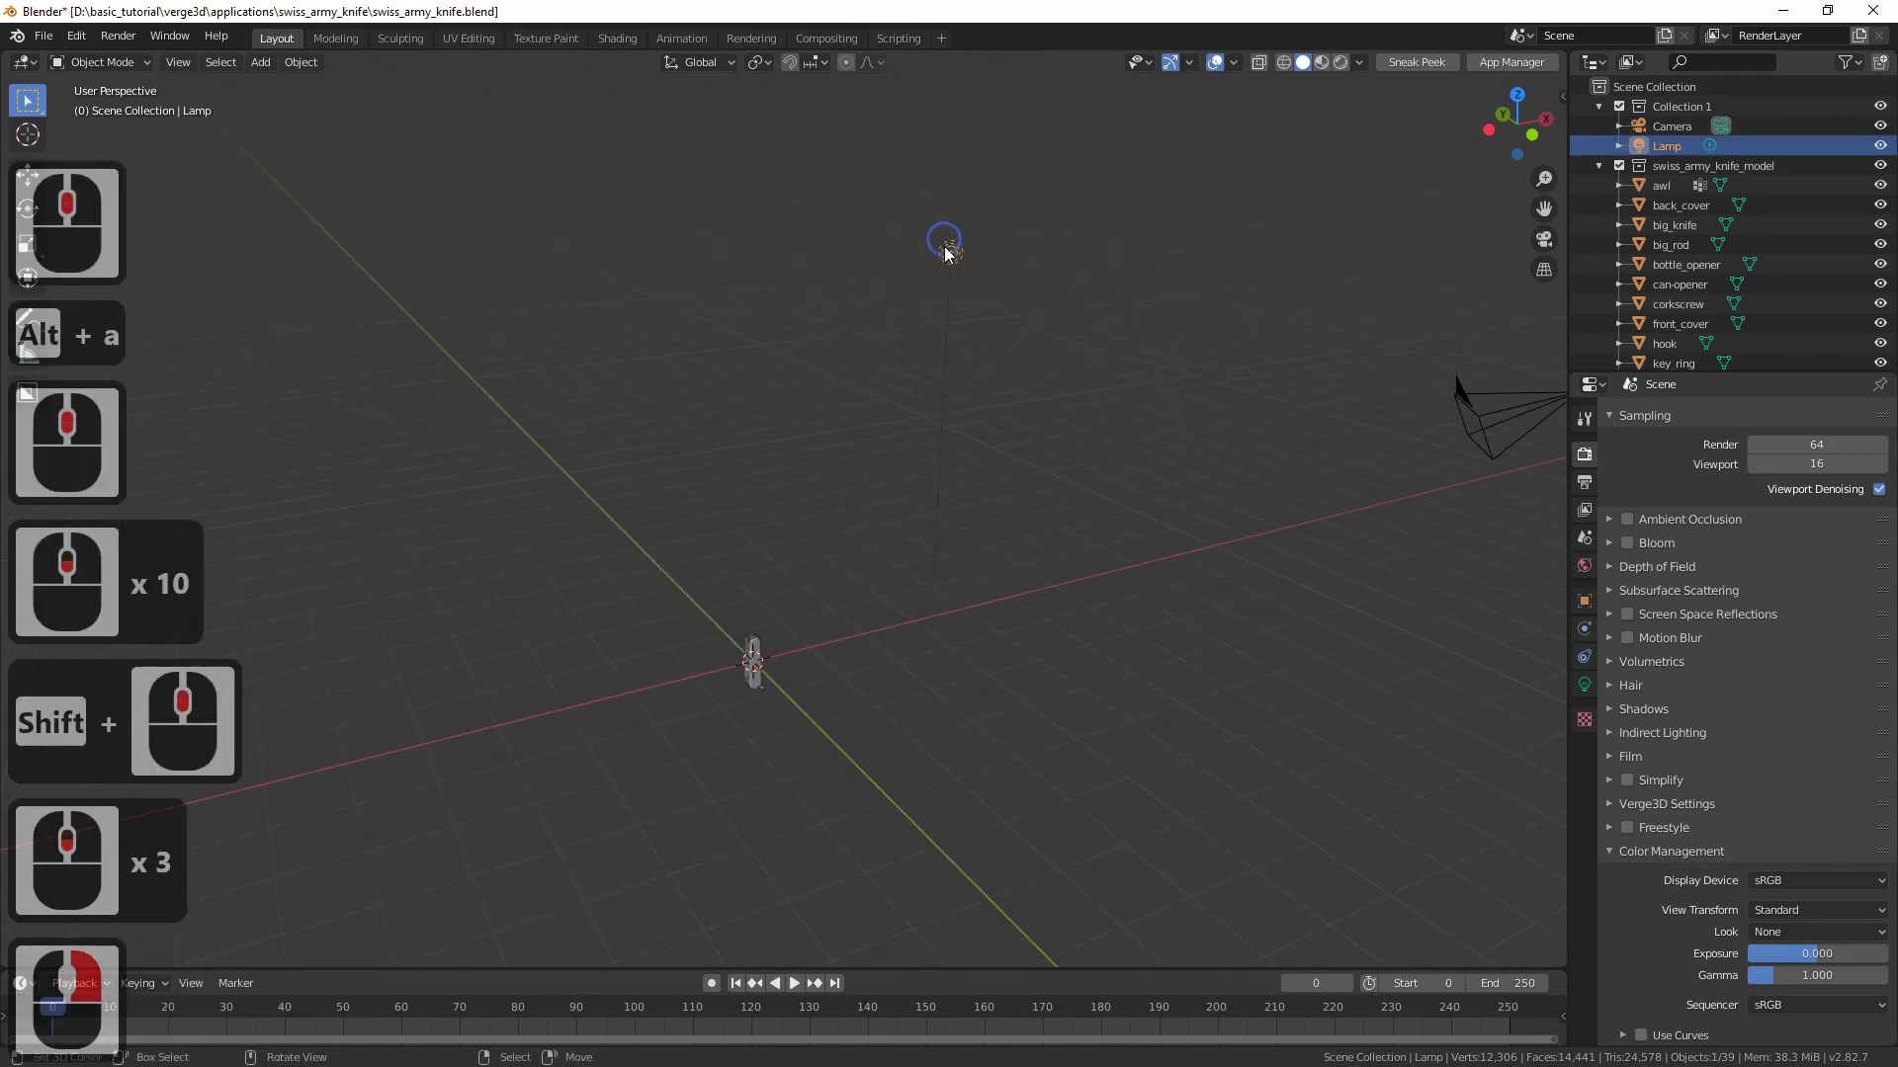
{"action": "key", "text": "Delete"}
Move the camera closer to the knife, adjust its height, and look through it.
{"action": "left_click", "coordinate": [1509, 411]}
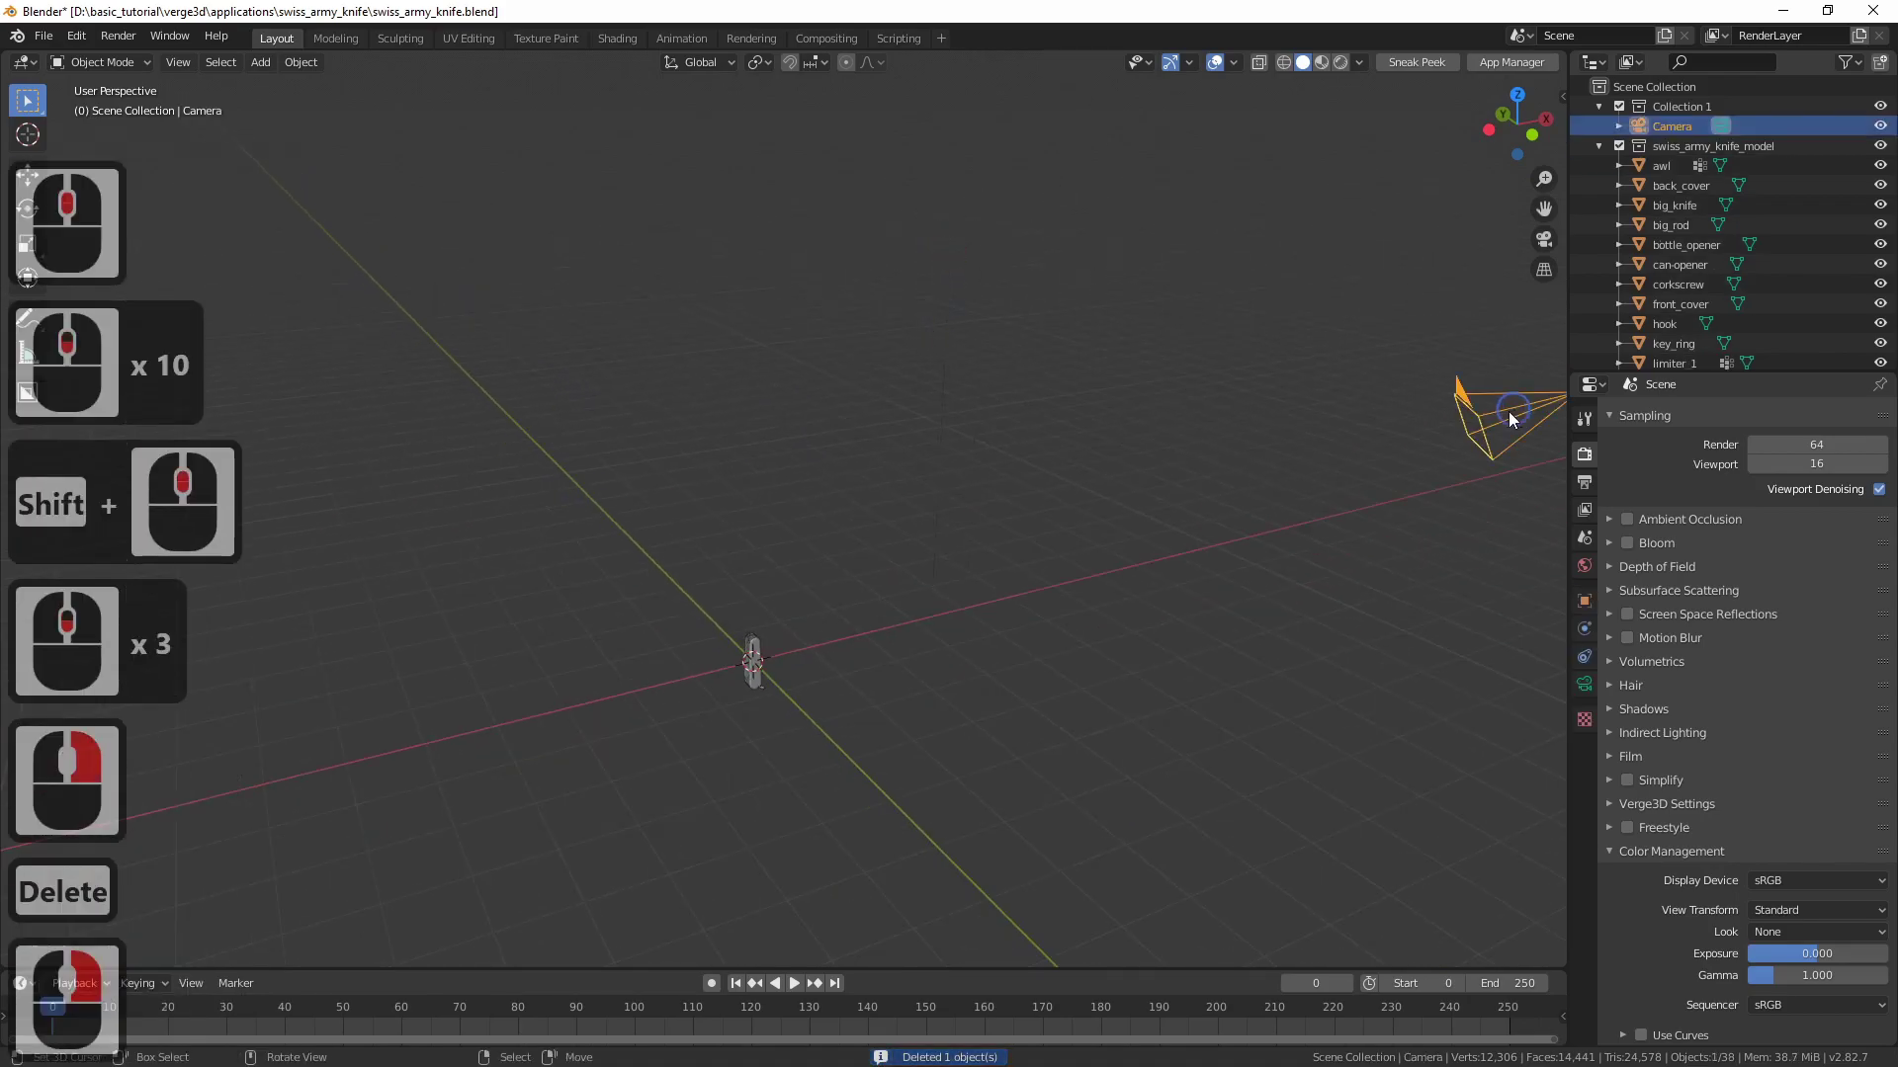
{"action": "middle_click_drag", "start_coordinate": [1443, 494], "coordinate": [1255, 471]}
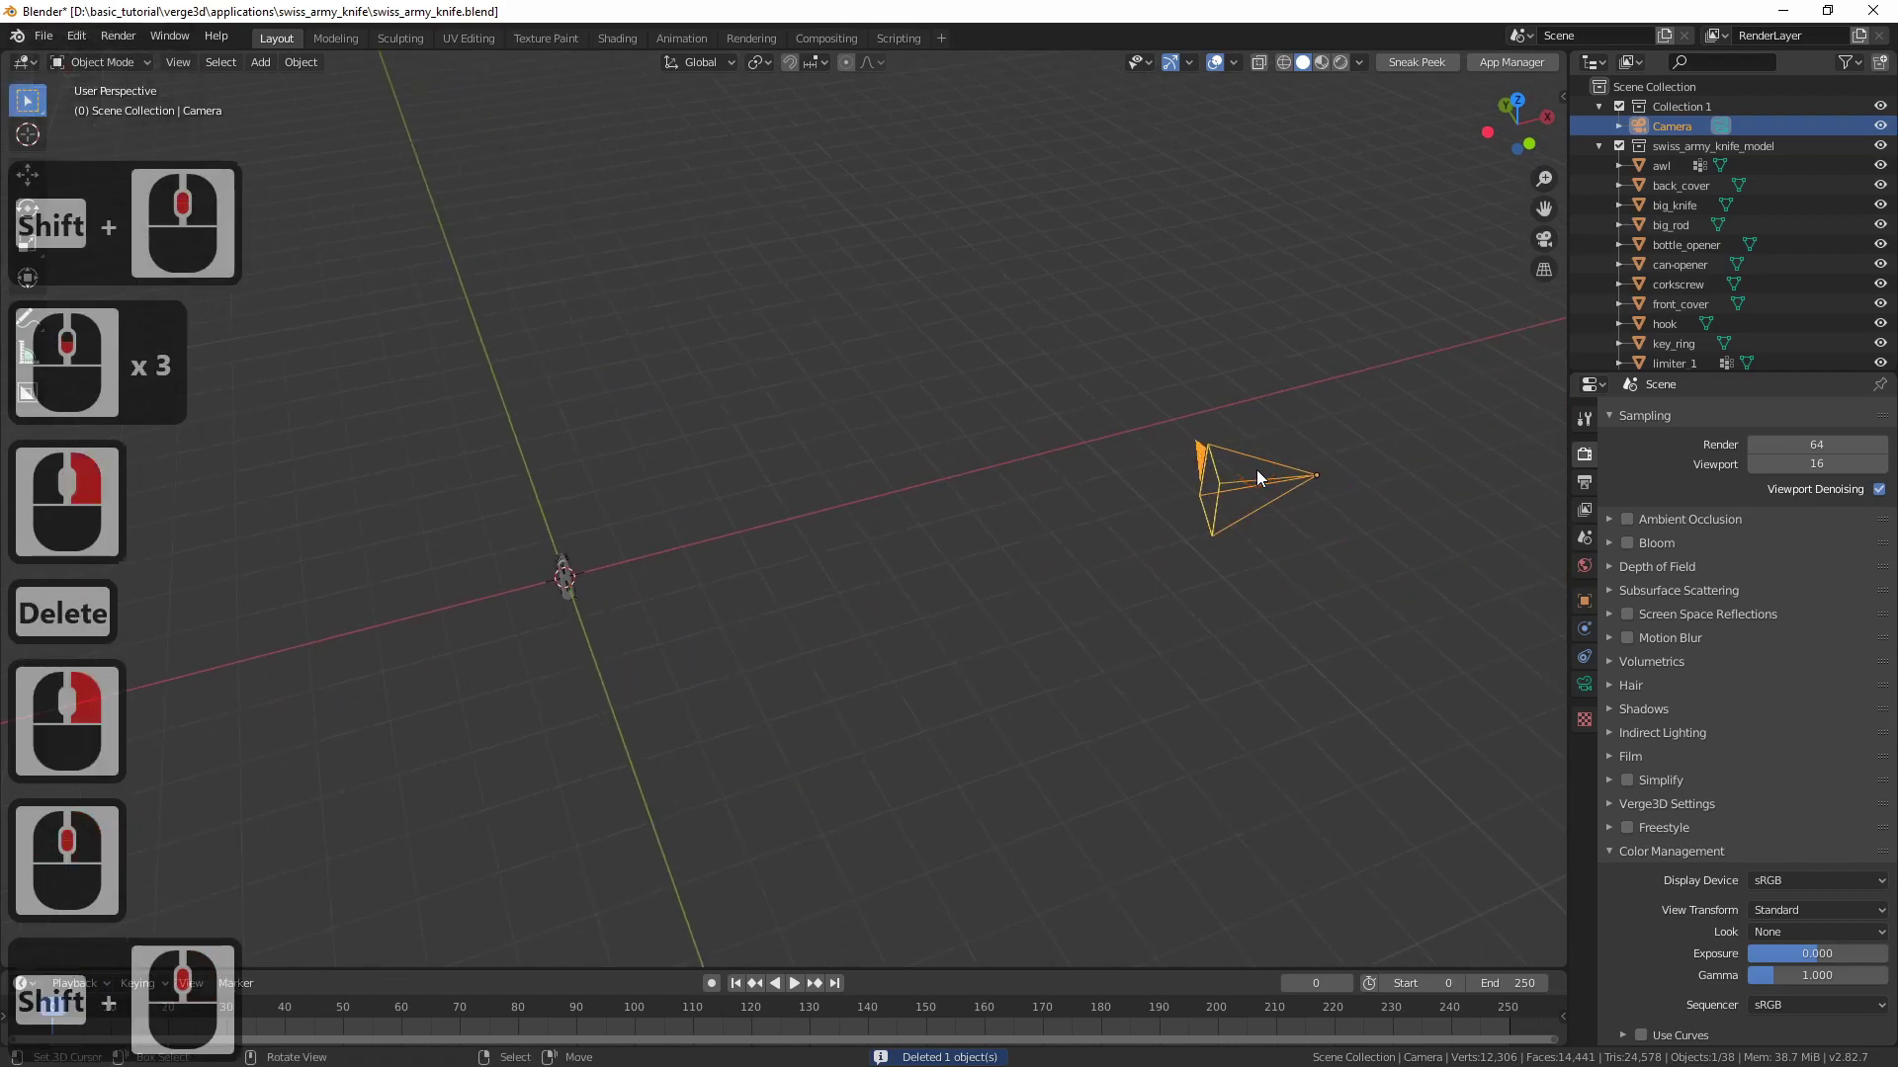
{"action": "key", "text": "KP_7"}
{"action": "key", "text": "g"}
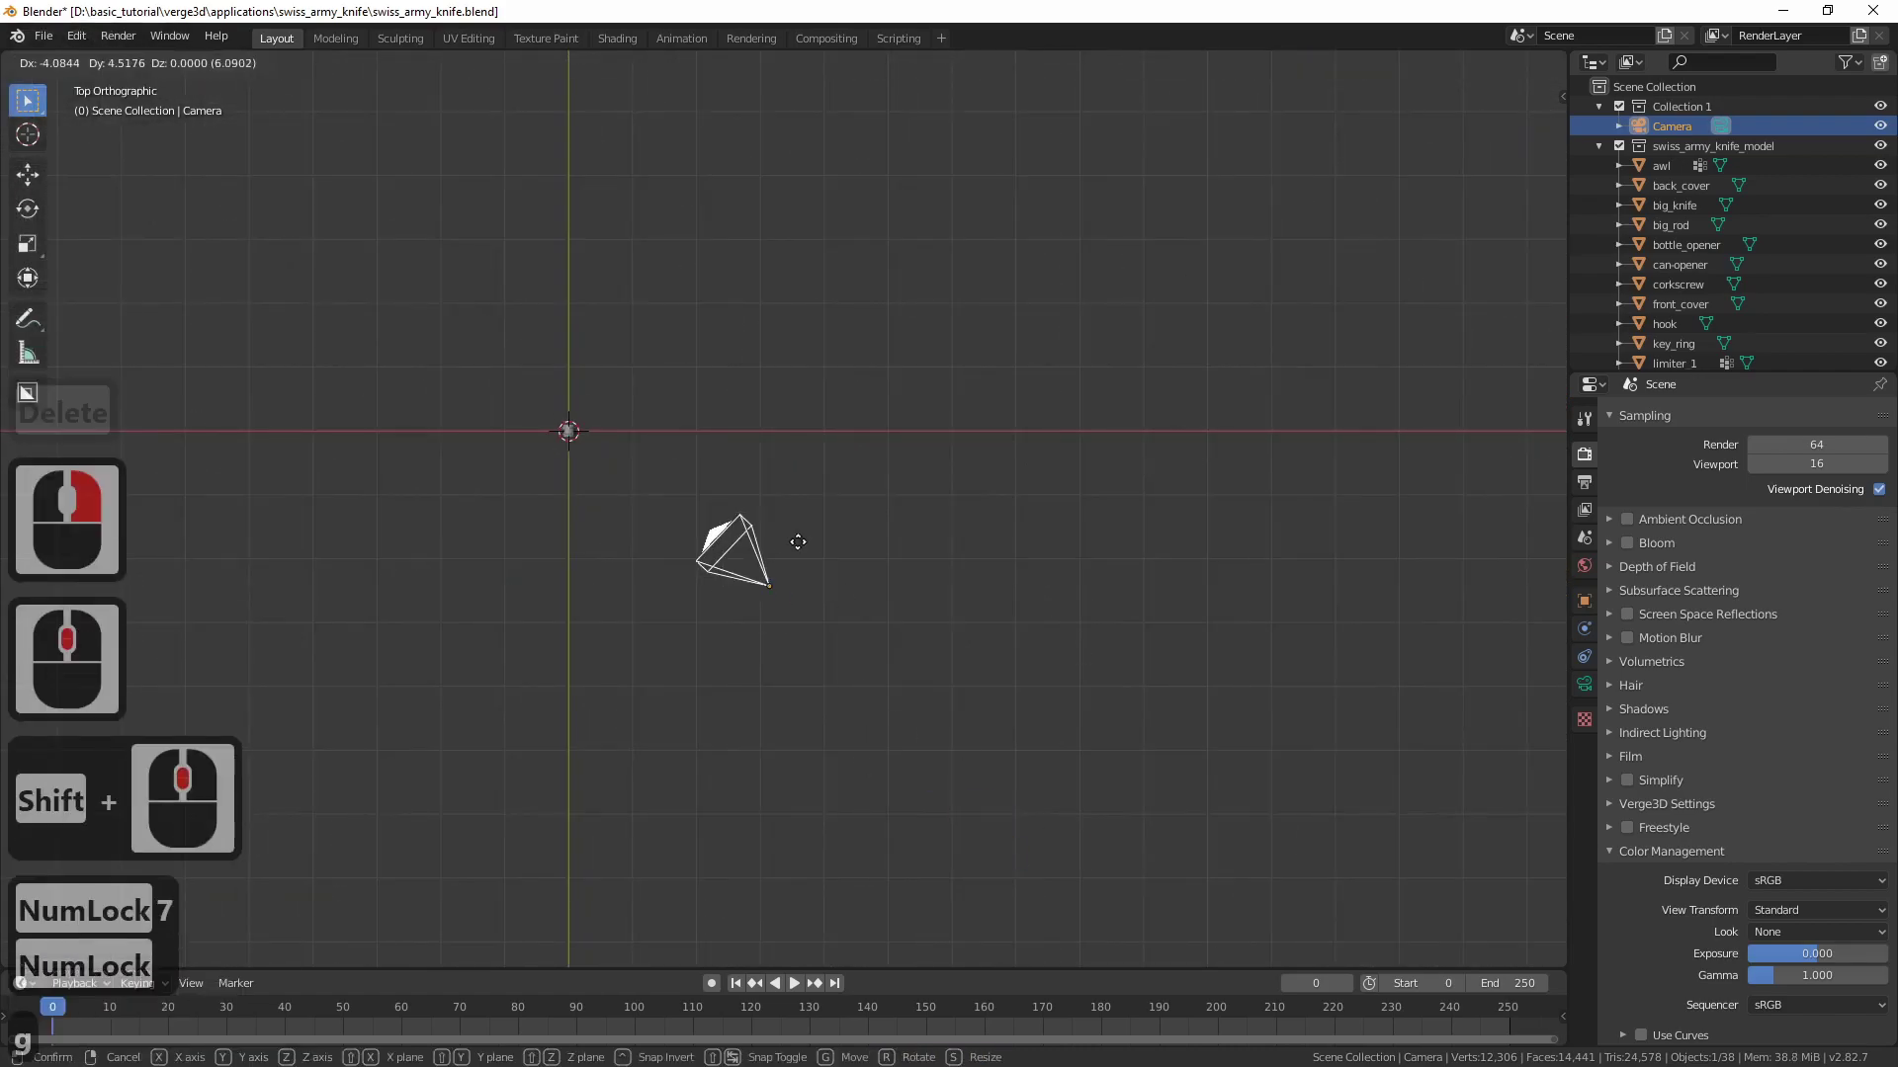
{"action": "left_click", "coordinate": [685, 457]}
{"action": "middle_click_drag", "start_coordinate": [522, 565], "coordinate": [737, 366]}
{"action": "key", "text": "g"}
{"action": "key", "text": "z"}
{"action": "left_click", "coordinate": [754, 660]}
{"action": "key", "text": "g"}
{"action": "left_click", "coordinate": [797, 638]}
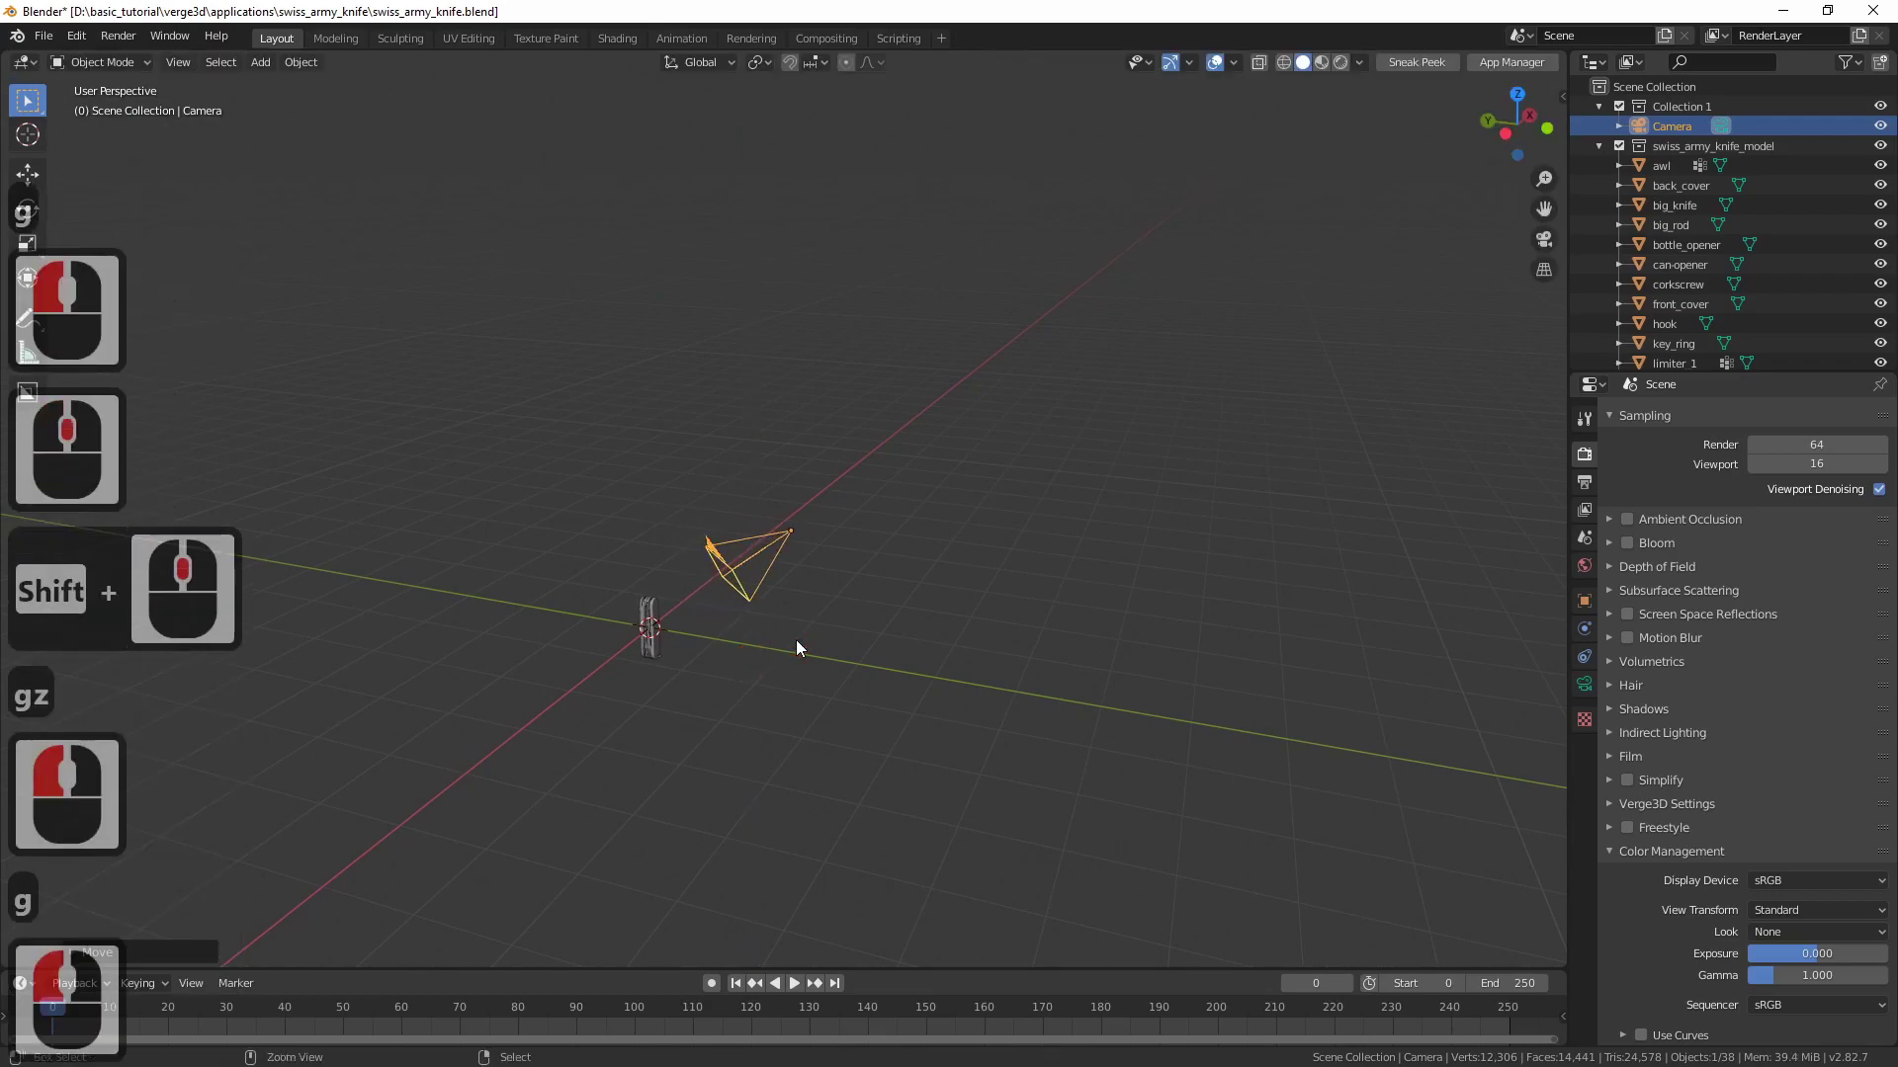
{"action": "key", "text": "ctrl+KP_0"}
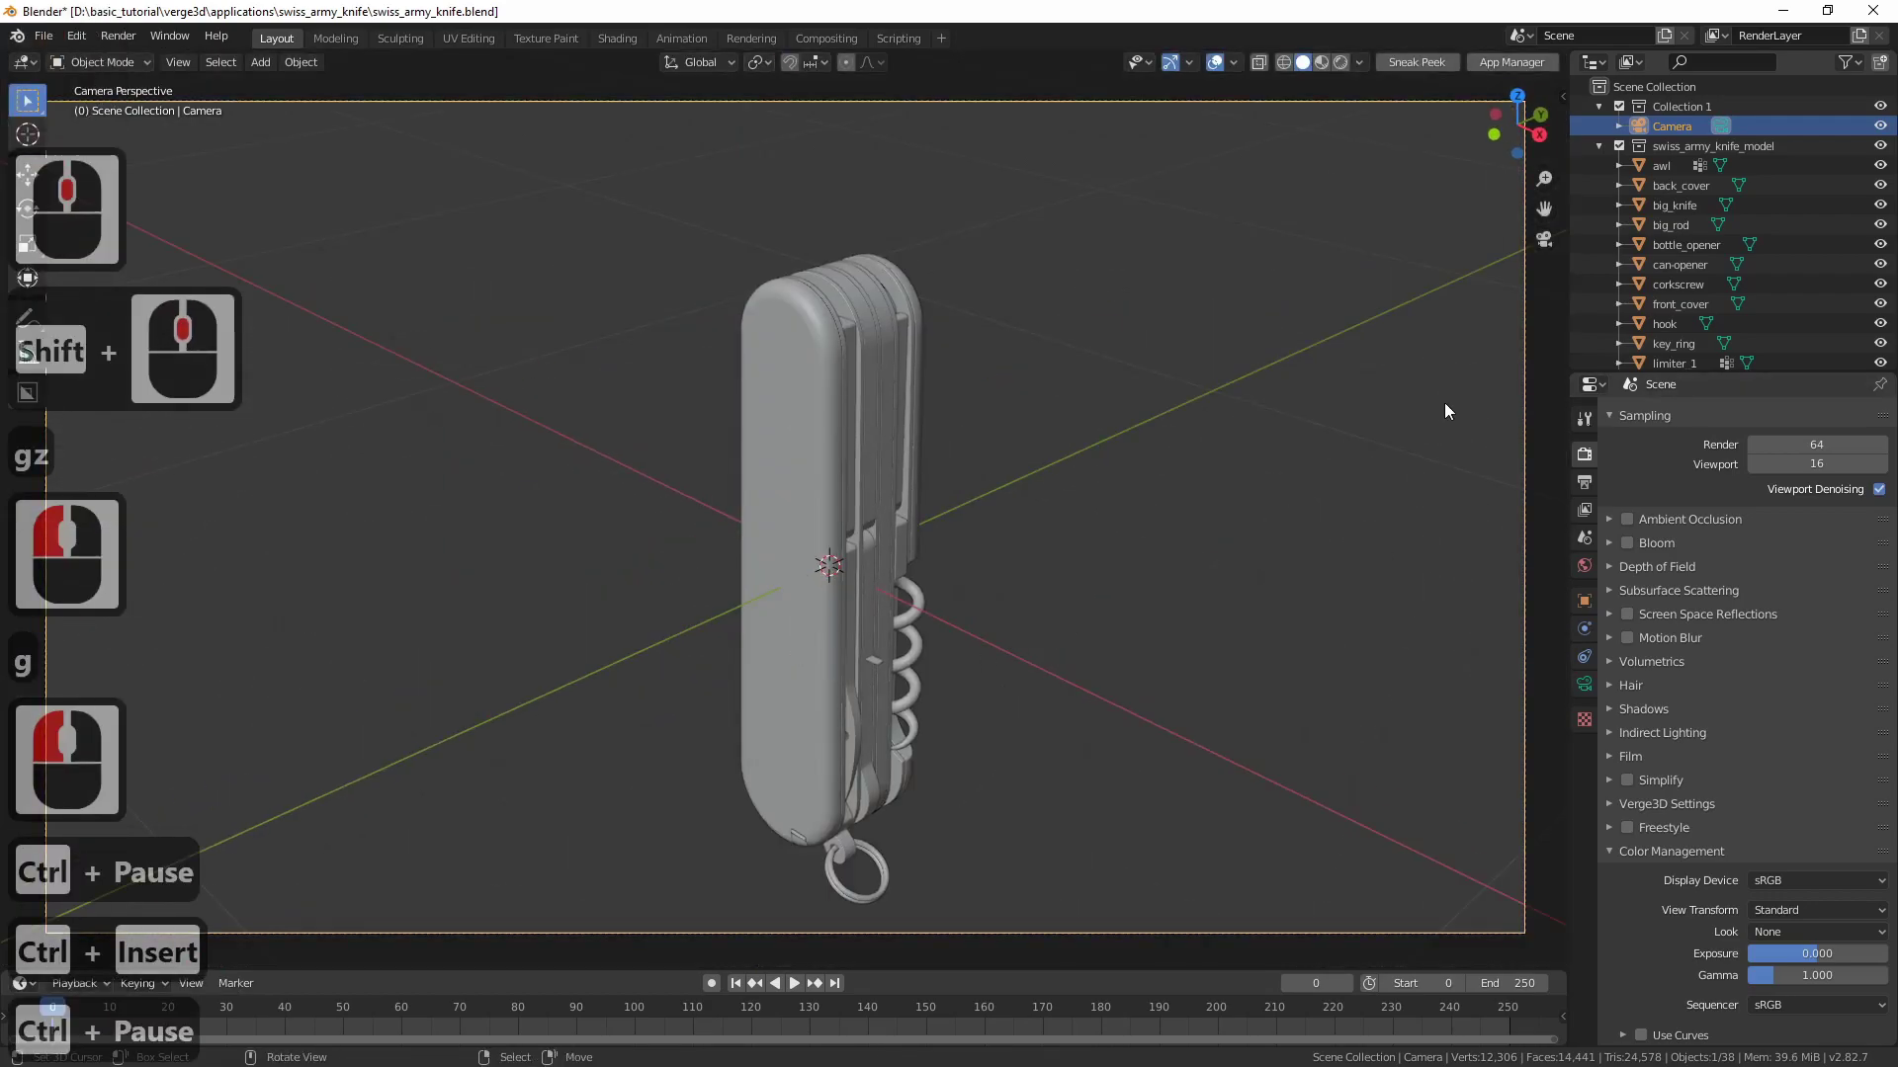
Re-aim the camera at the knife using Lock Camera to View, then switch the lock off.
{"action": "key", "text": "n"}
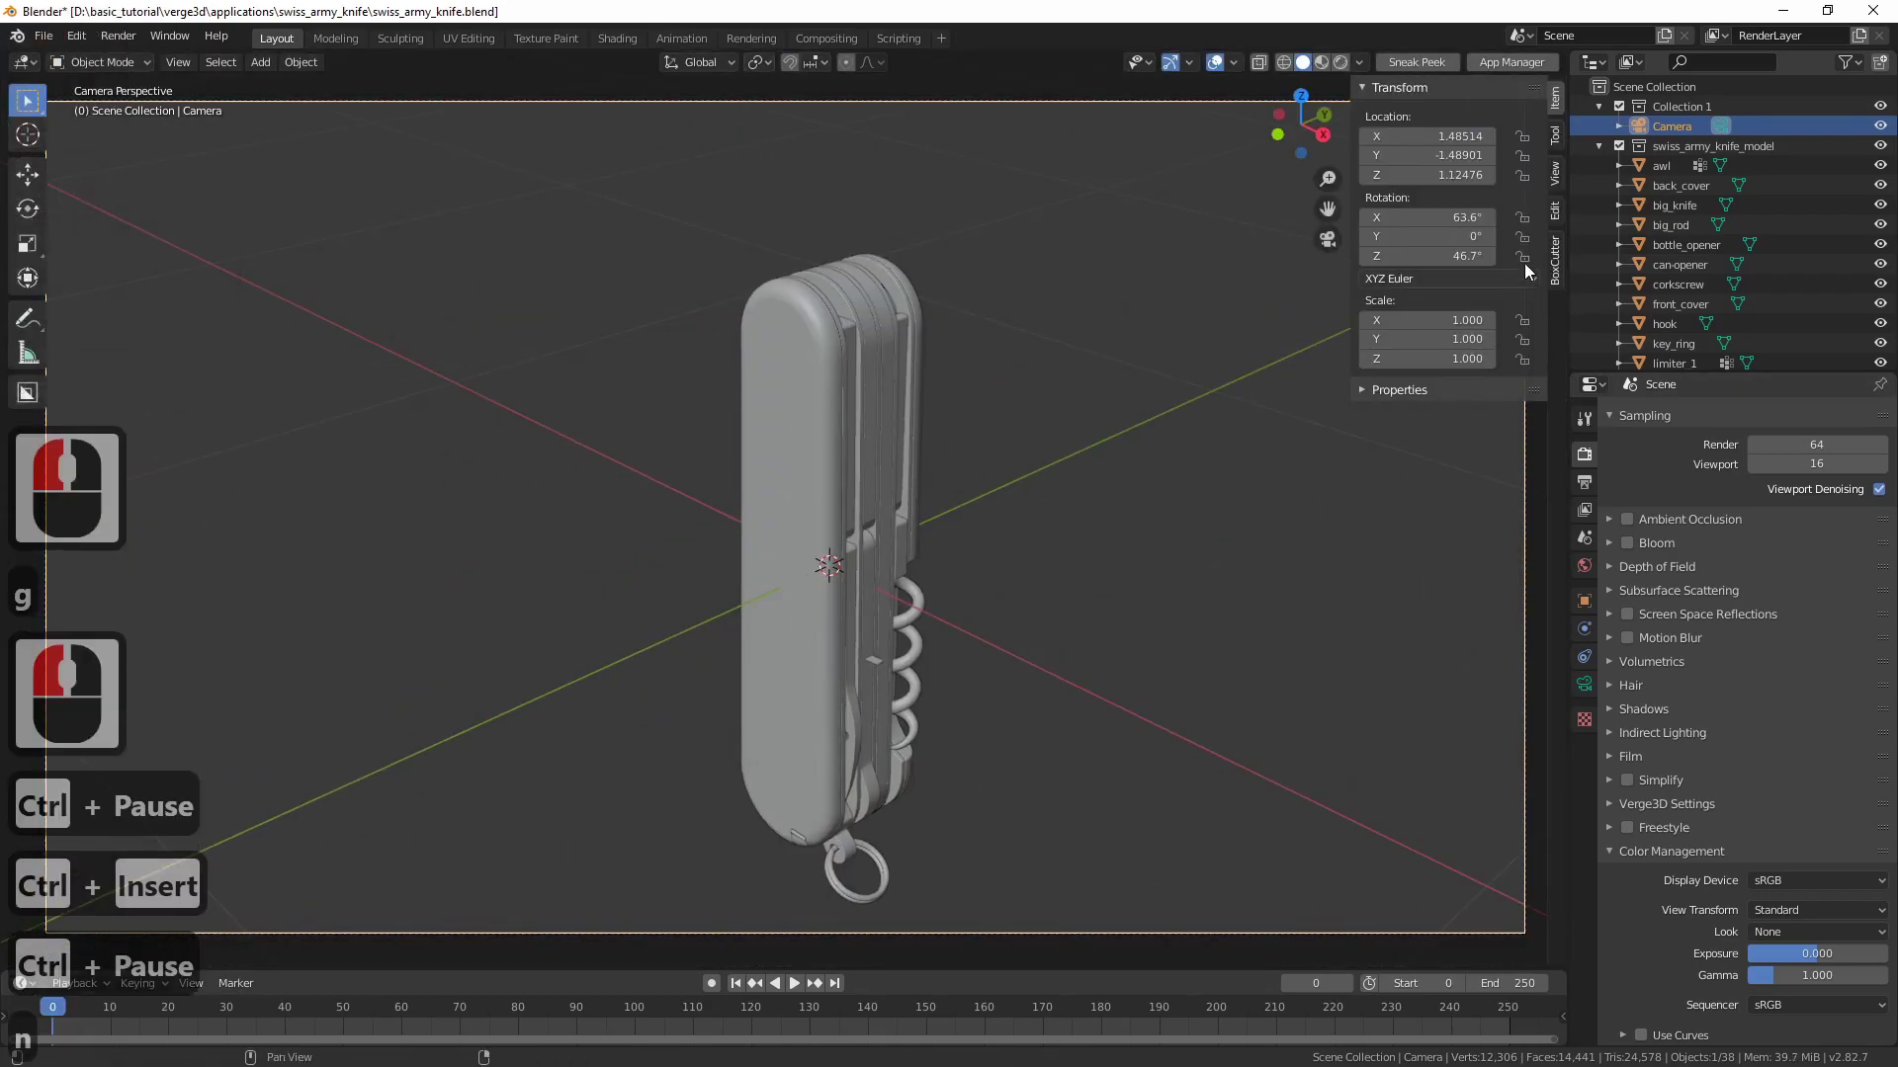
{"action": "left_click", "coordinate": [1555, 176]}
{"action": "left_click", "coordinate": [1530, 330]}
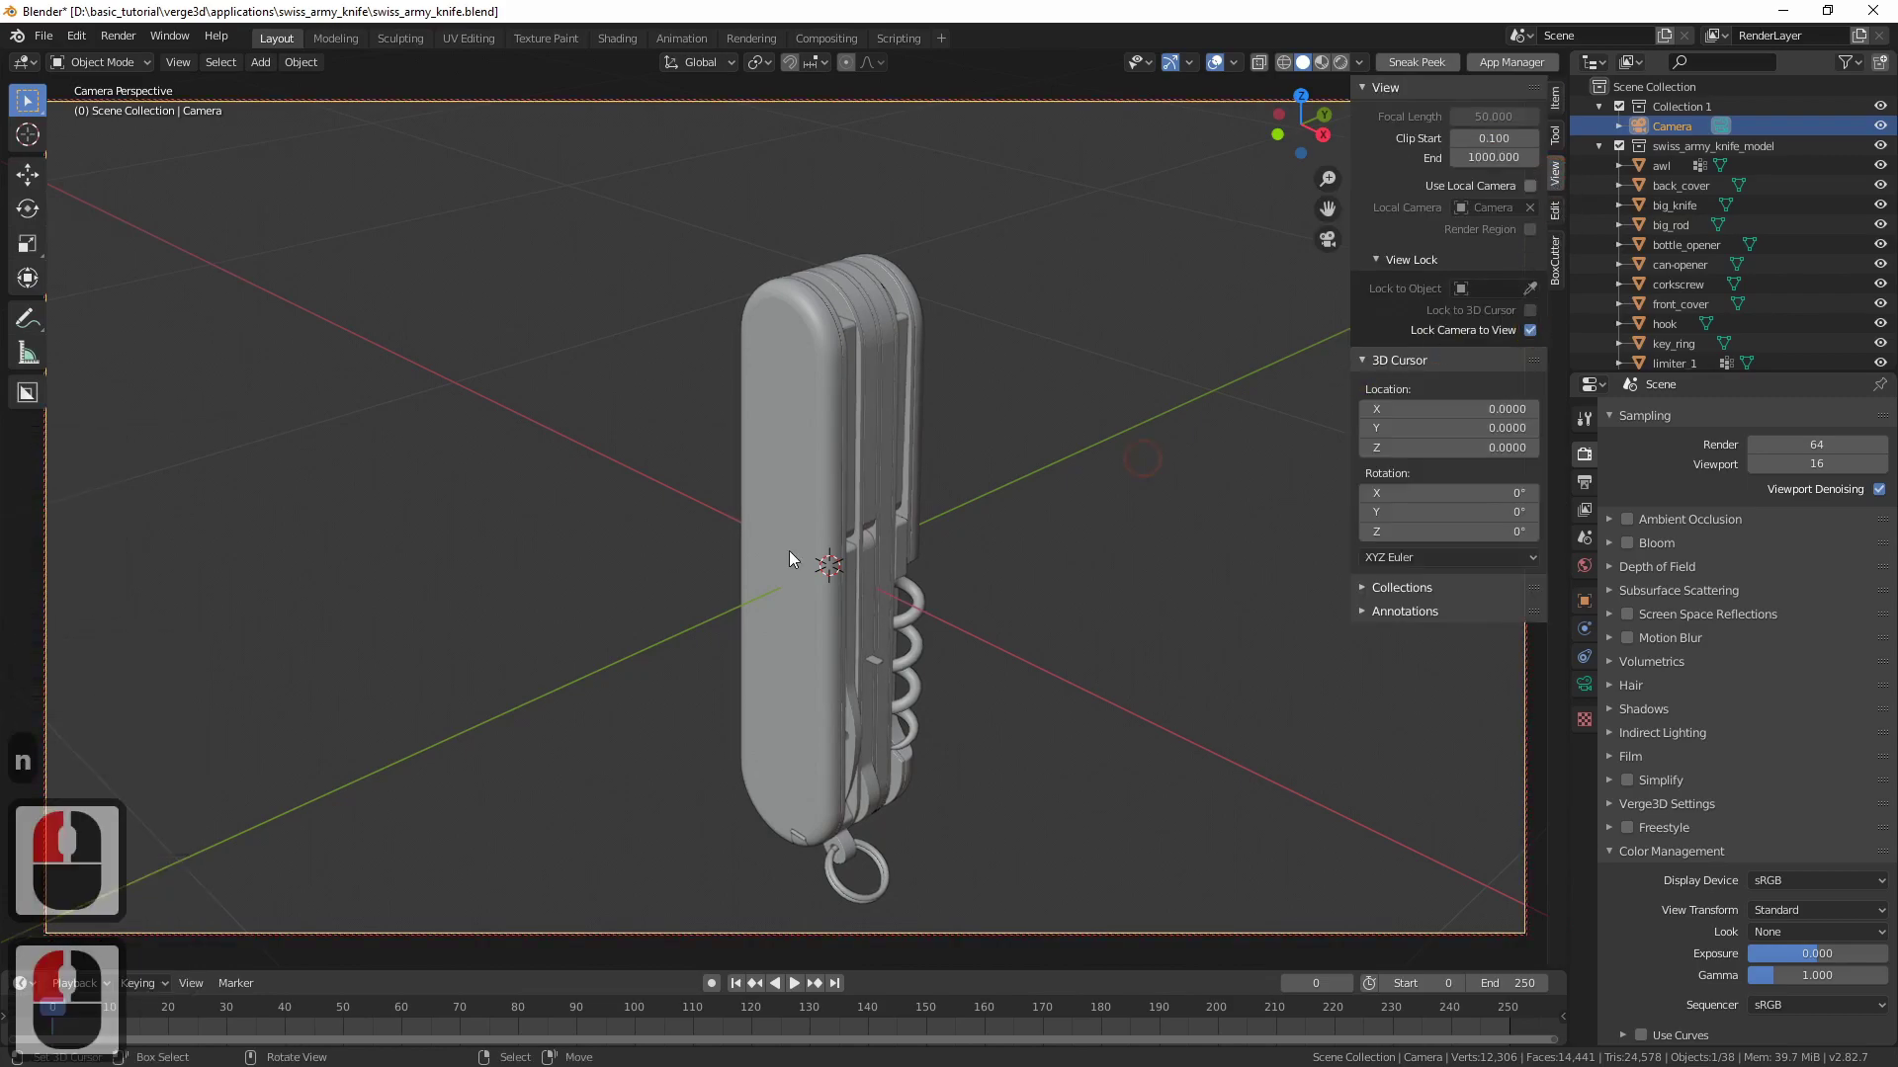
{"action": "middle_click_drag", "start_coordinate": [789, 549], "coordinate": [751, 512]}
{"action": "left_click", "coordinate": [1530, 330]}
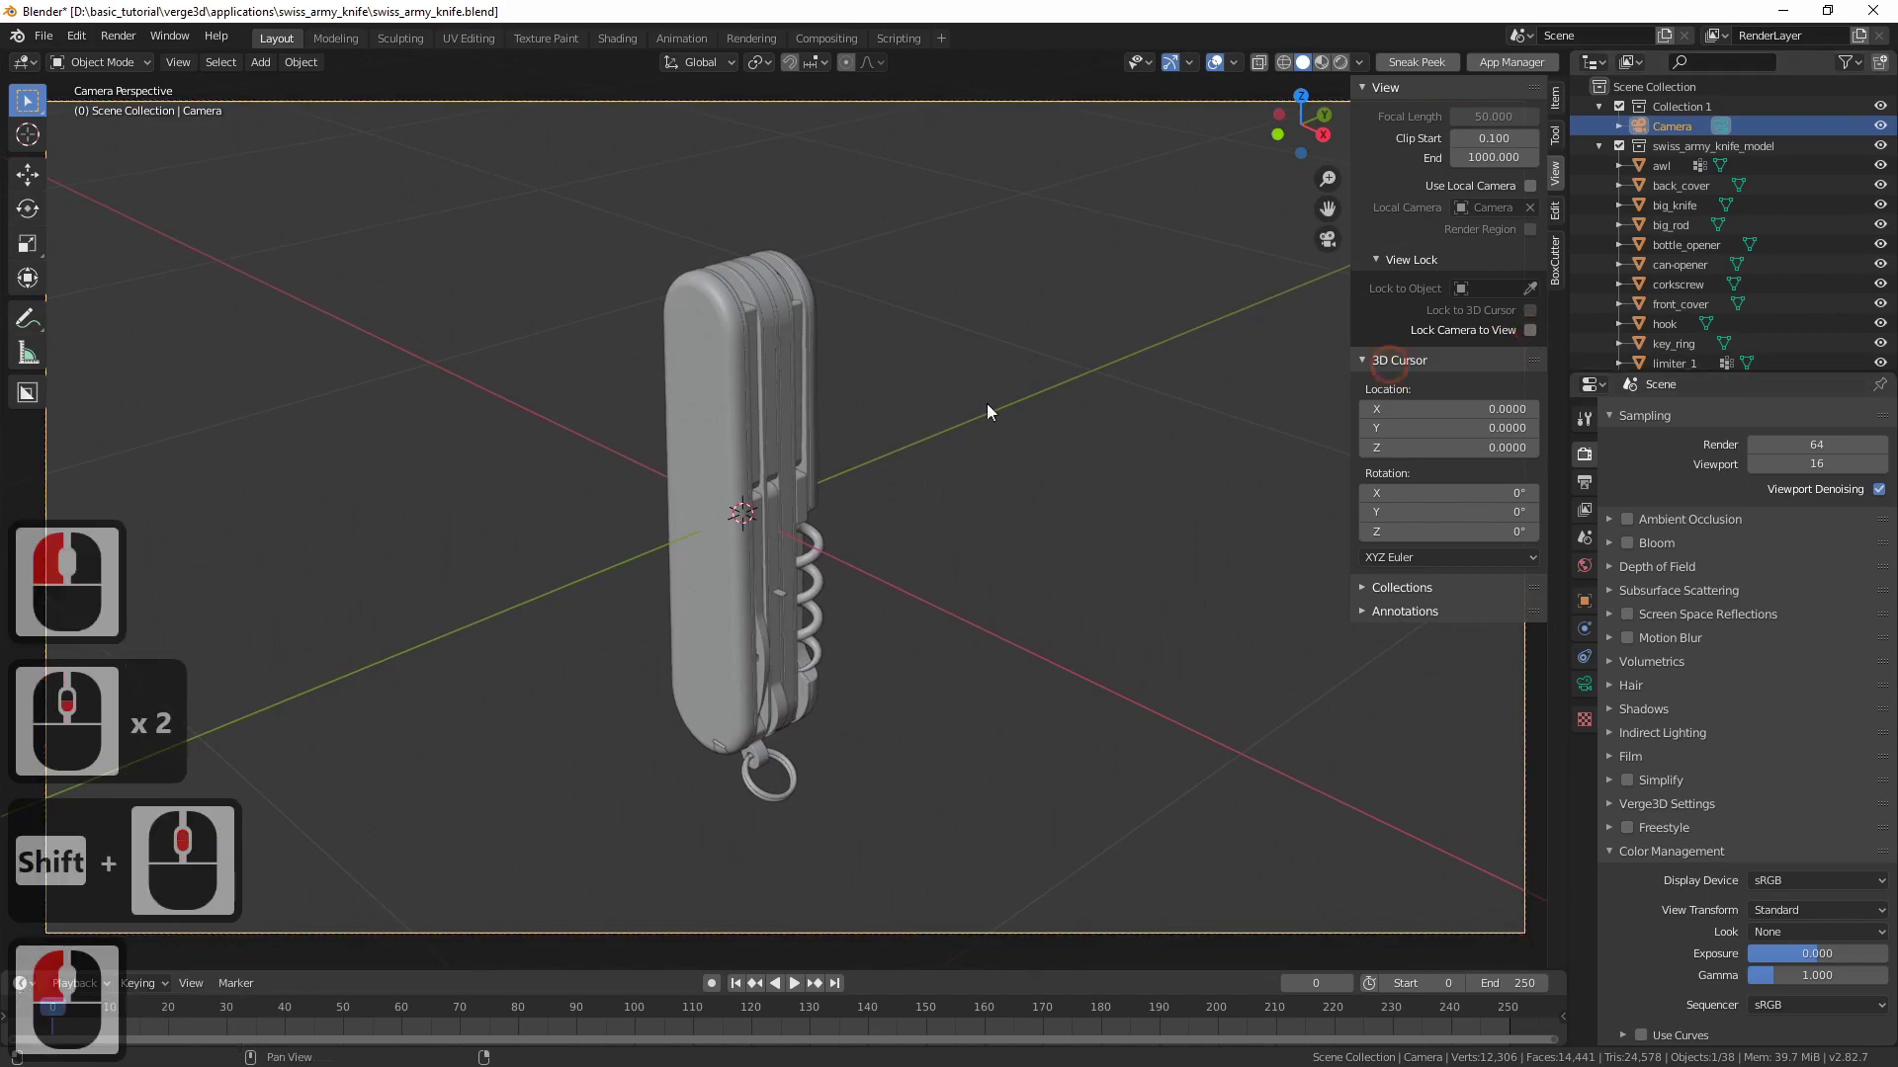
{"action": "mouse_move", "coordinate": [909, 411]}
{"action": "middle_mouse_down"}
{"action": "mouse_move", "coordinate": [1063, 372]}
{"action": "mouse_move", "coordinate": [954, 369]}
{"action": "mouse_move", "coordinate": [935, 395]}
{"action": "middle_mouse_up"}
{"action": "scroll", "coordinate": [1034, 389], "scroll_direction": "down", "scroll_amount": 5}
{"action": "middle_click_drag", "start_coordinate": [927, 392], "coordinate": [668, 377]}
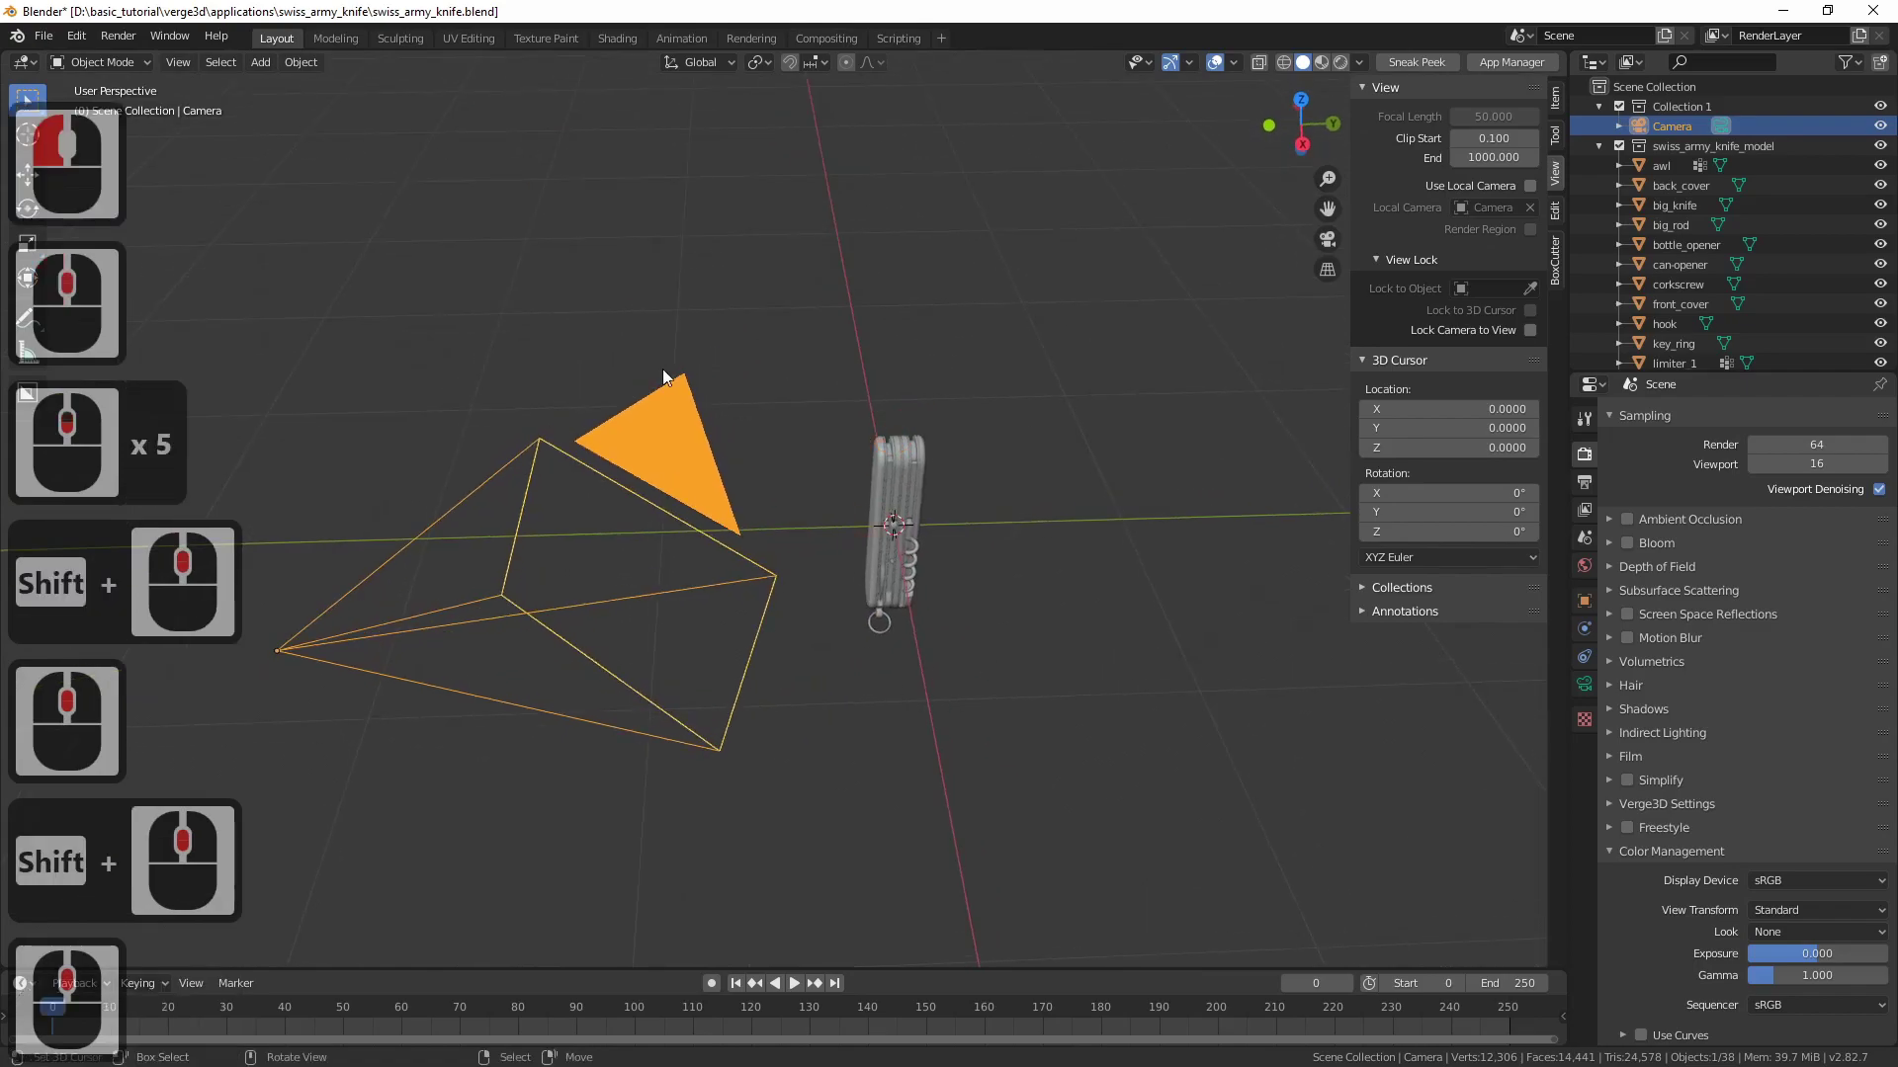
Export the scene as Verge3D glTF, overwriting swiss_army_knife.gltf in the app folder.
{"action": "left_click", "coordinate": [46, 41]}
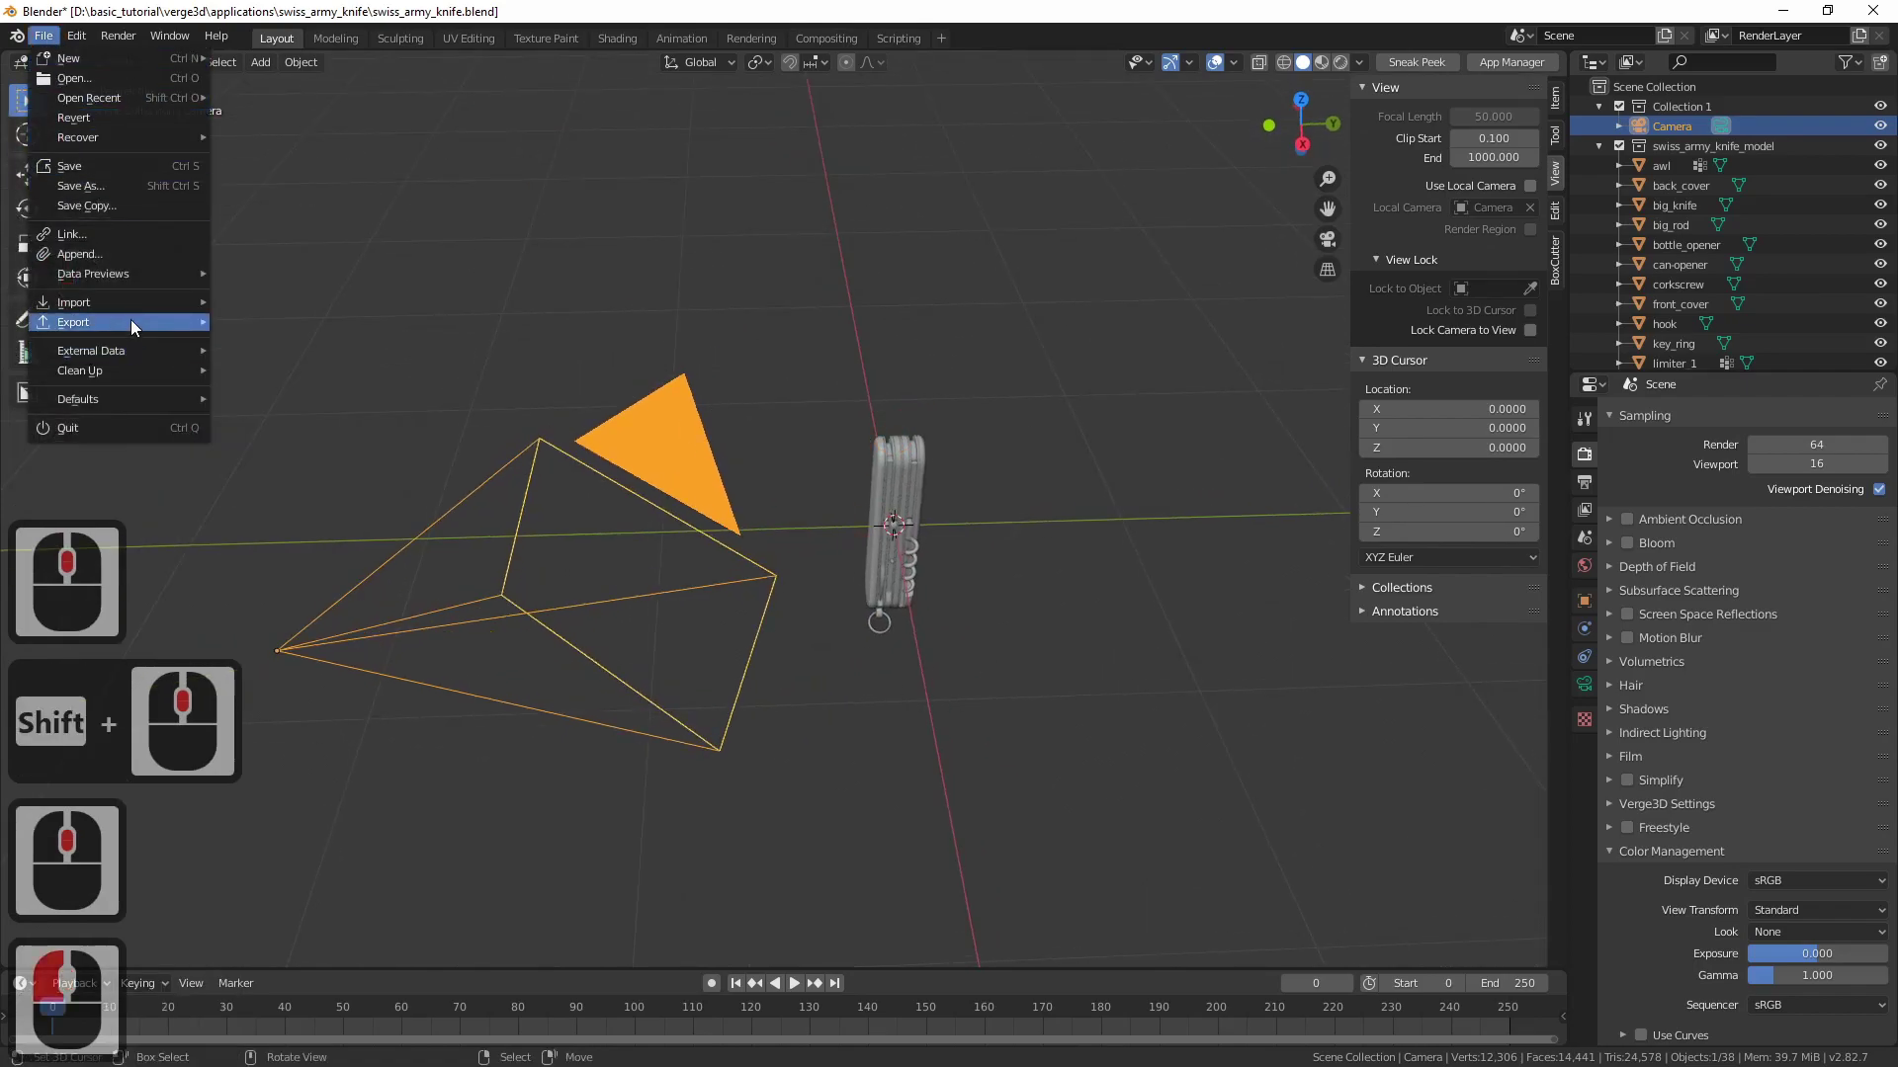
{"action": "mouse_move", "coordinate": [131, 318]}
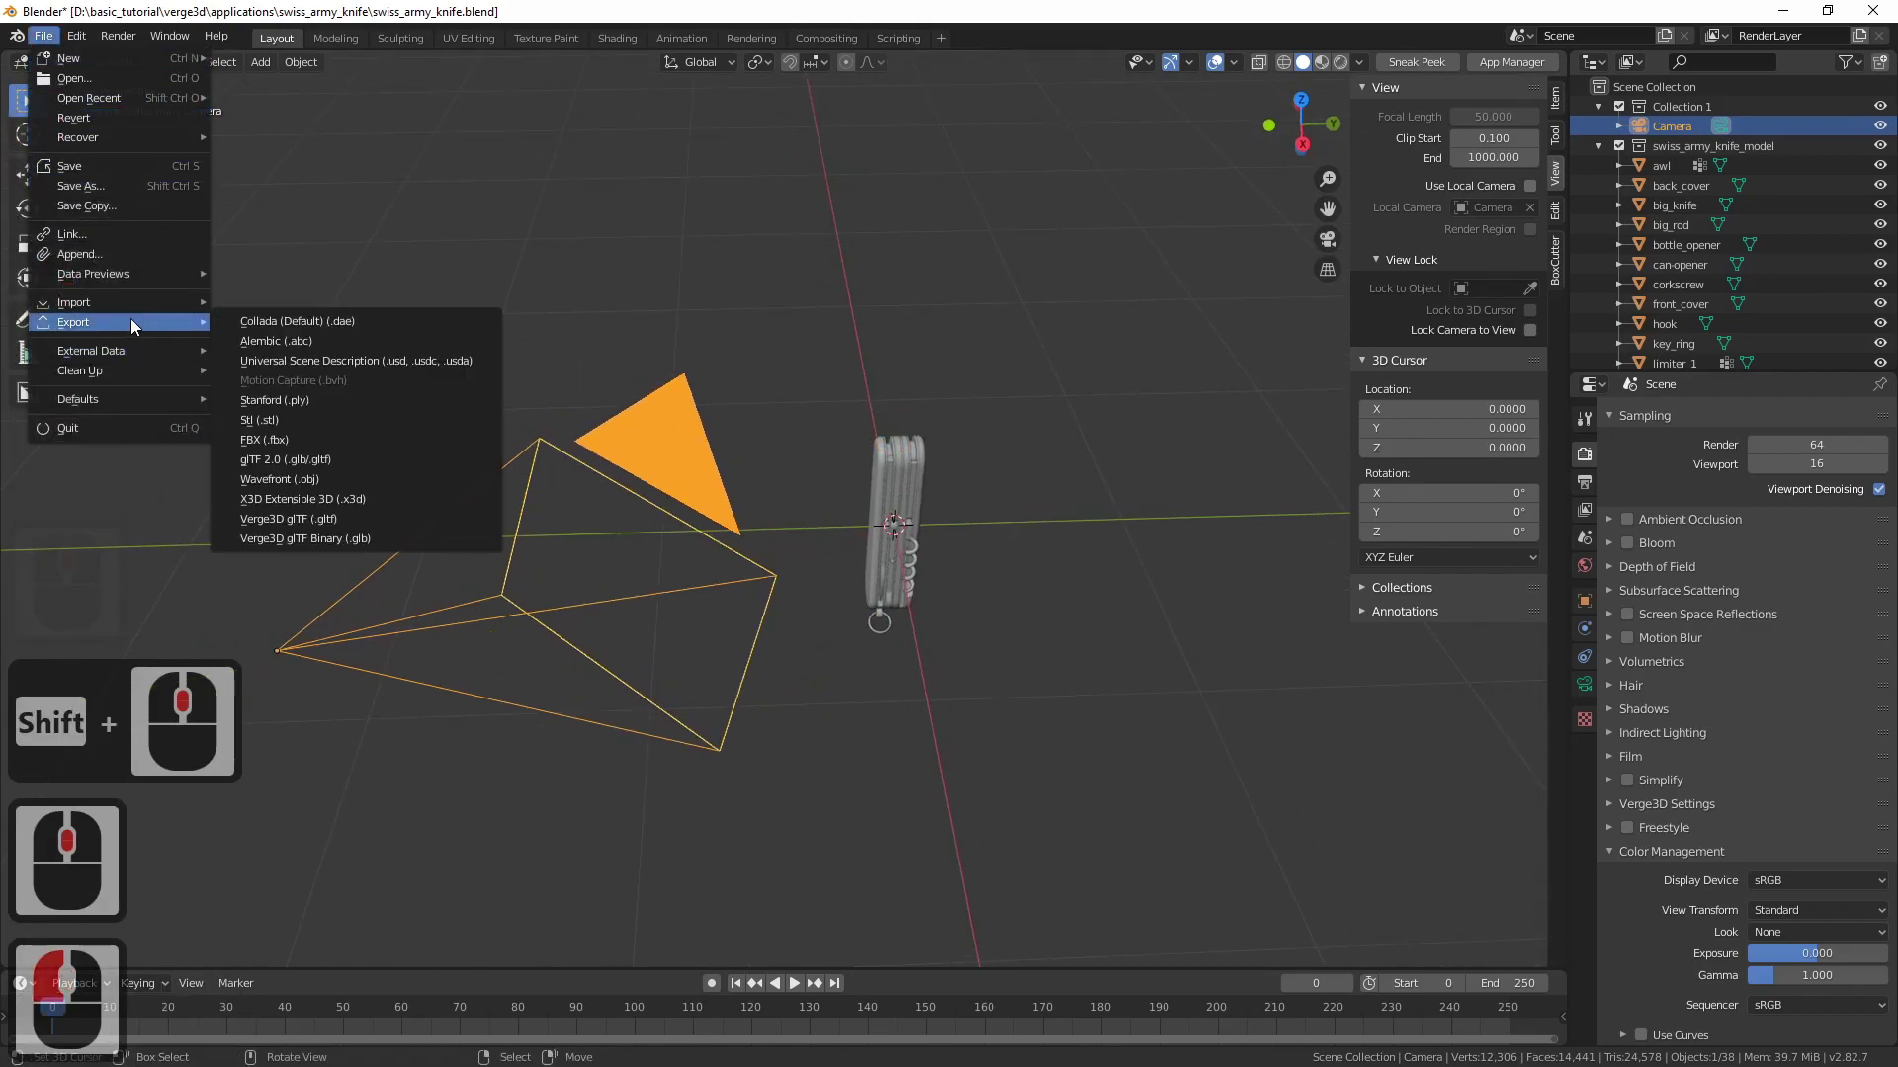
{"action": "left_click", "coordinate": [329, 520]}
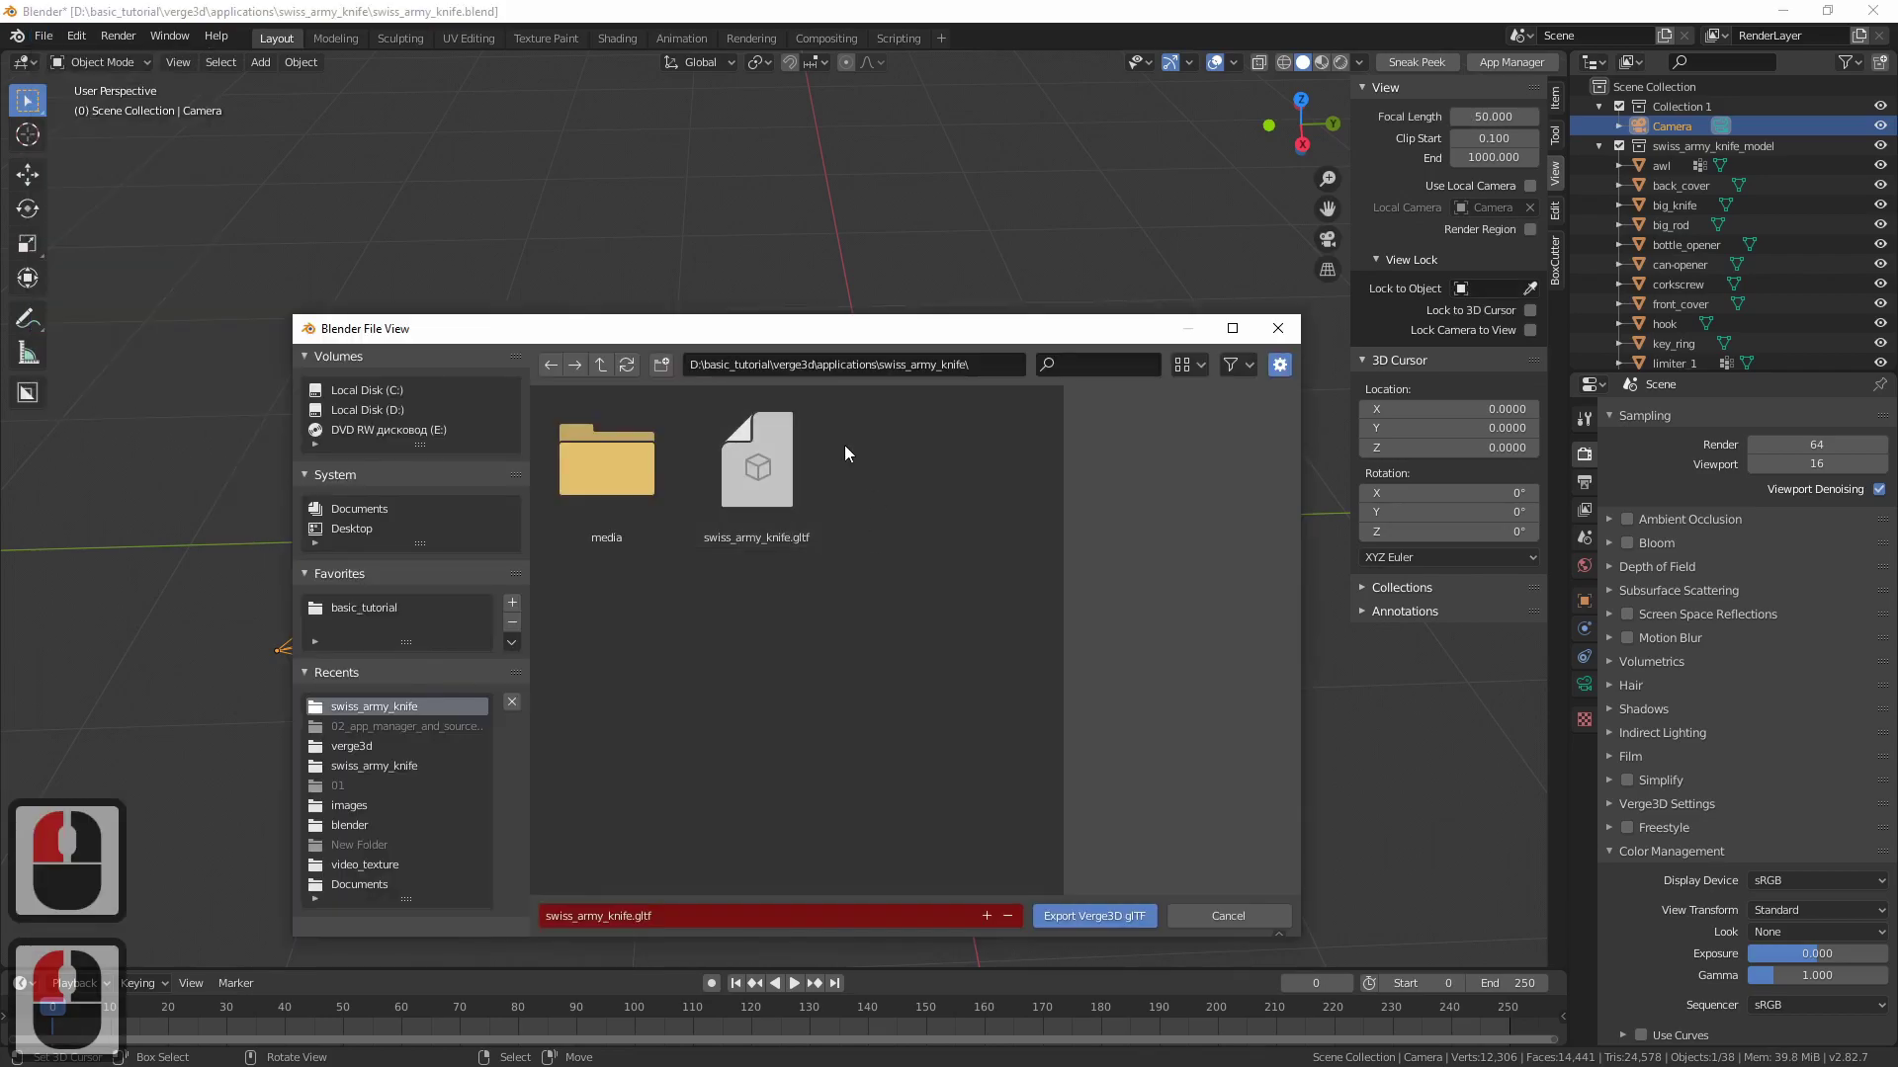
{"action": "left_click", "coordinate": [787, 502]}
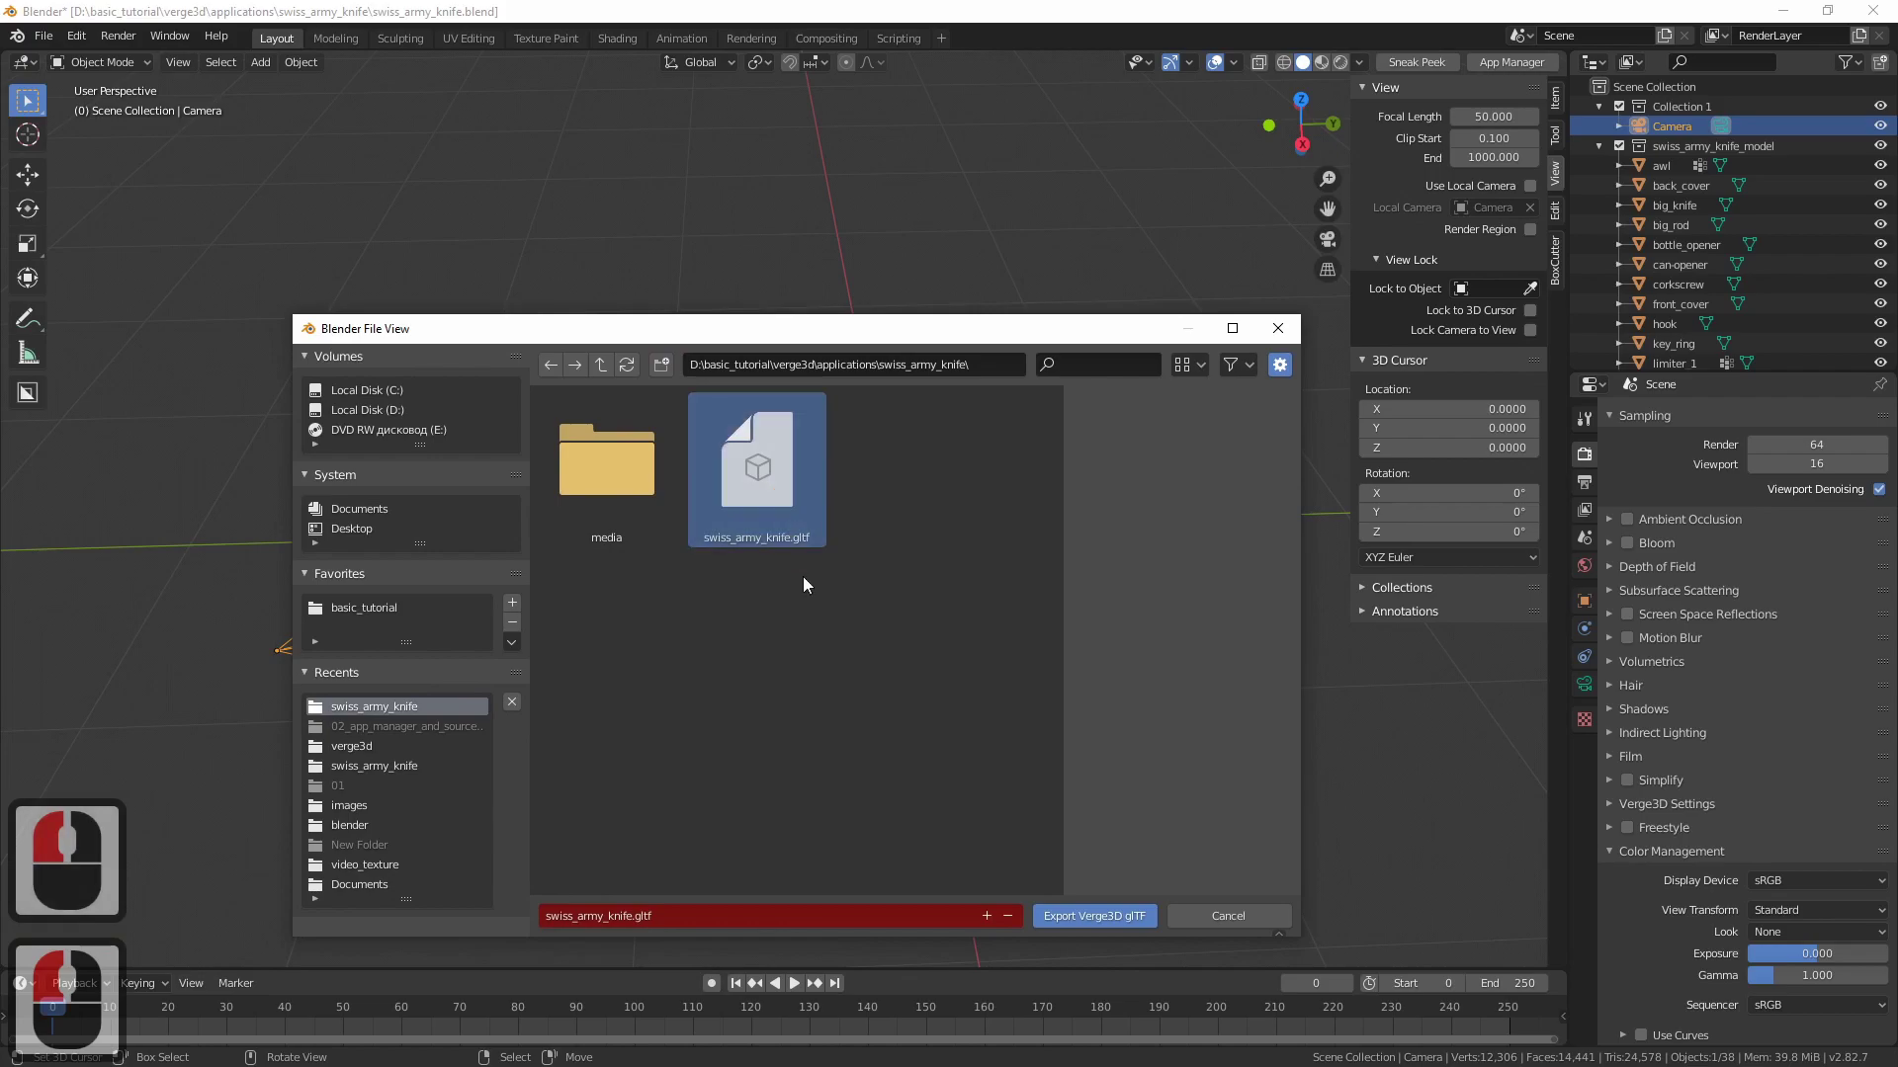
{"action": "left_click", "coordinate": [1103, 917]}
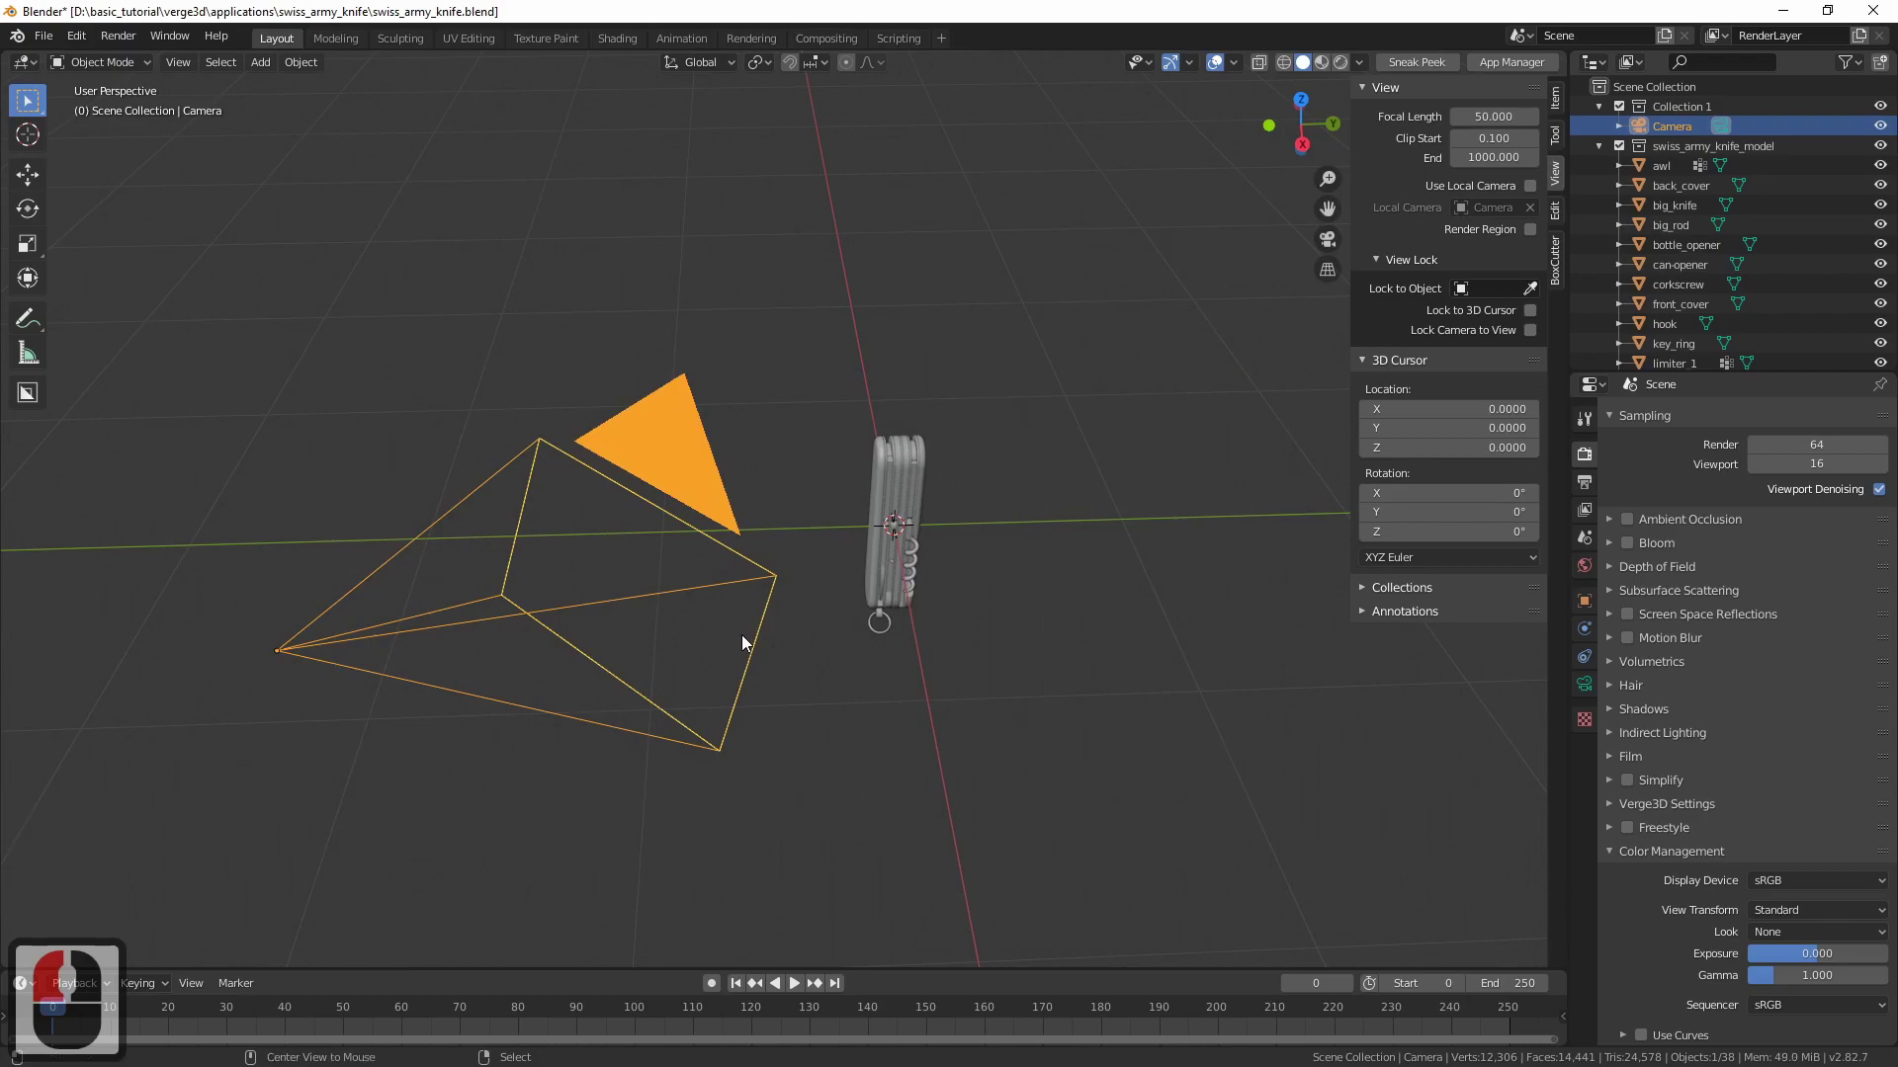
{"action": "key", "text": "alt+Tab"}
{"action": "key", "text": "alt+Tab"}
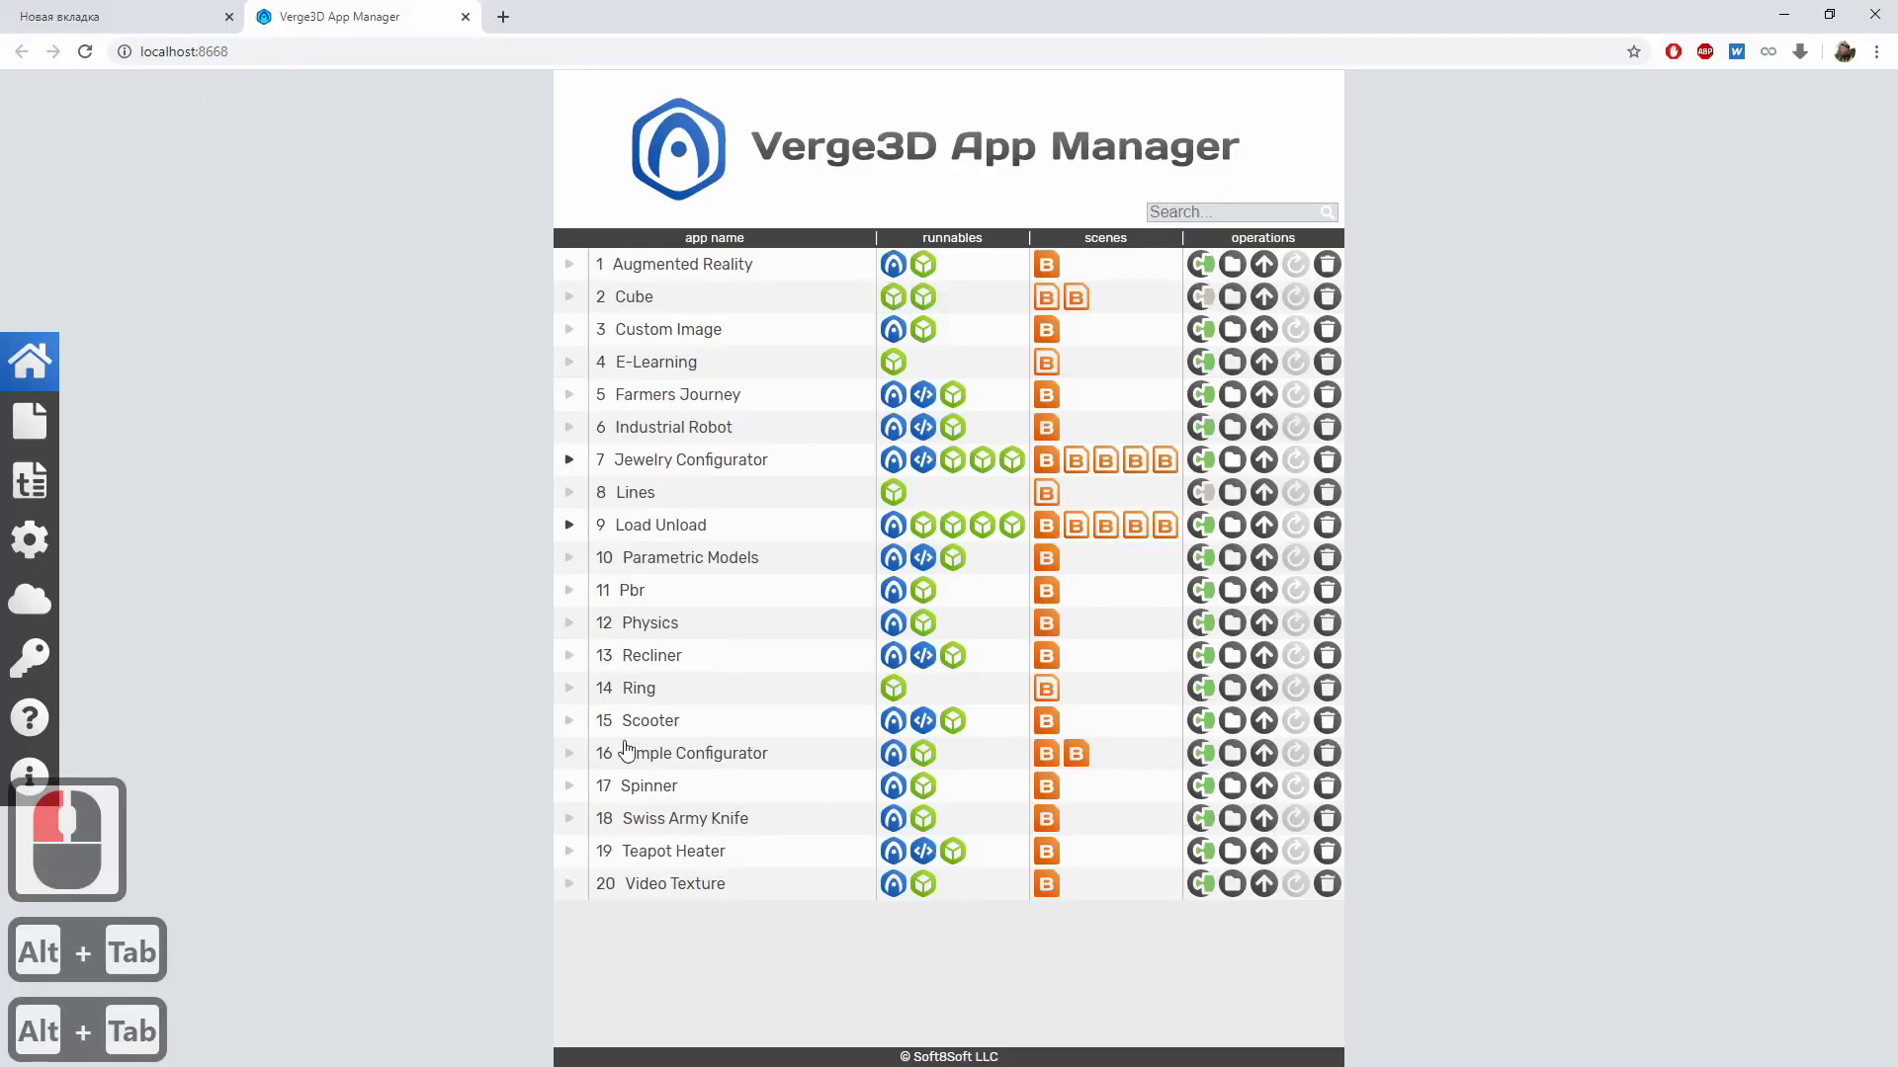
{"action": "left_click", "coordinate": [892, 818]}
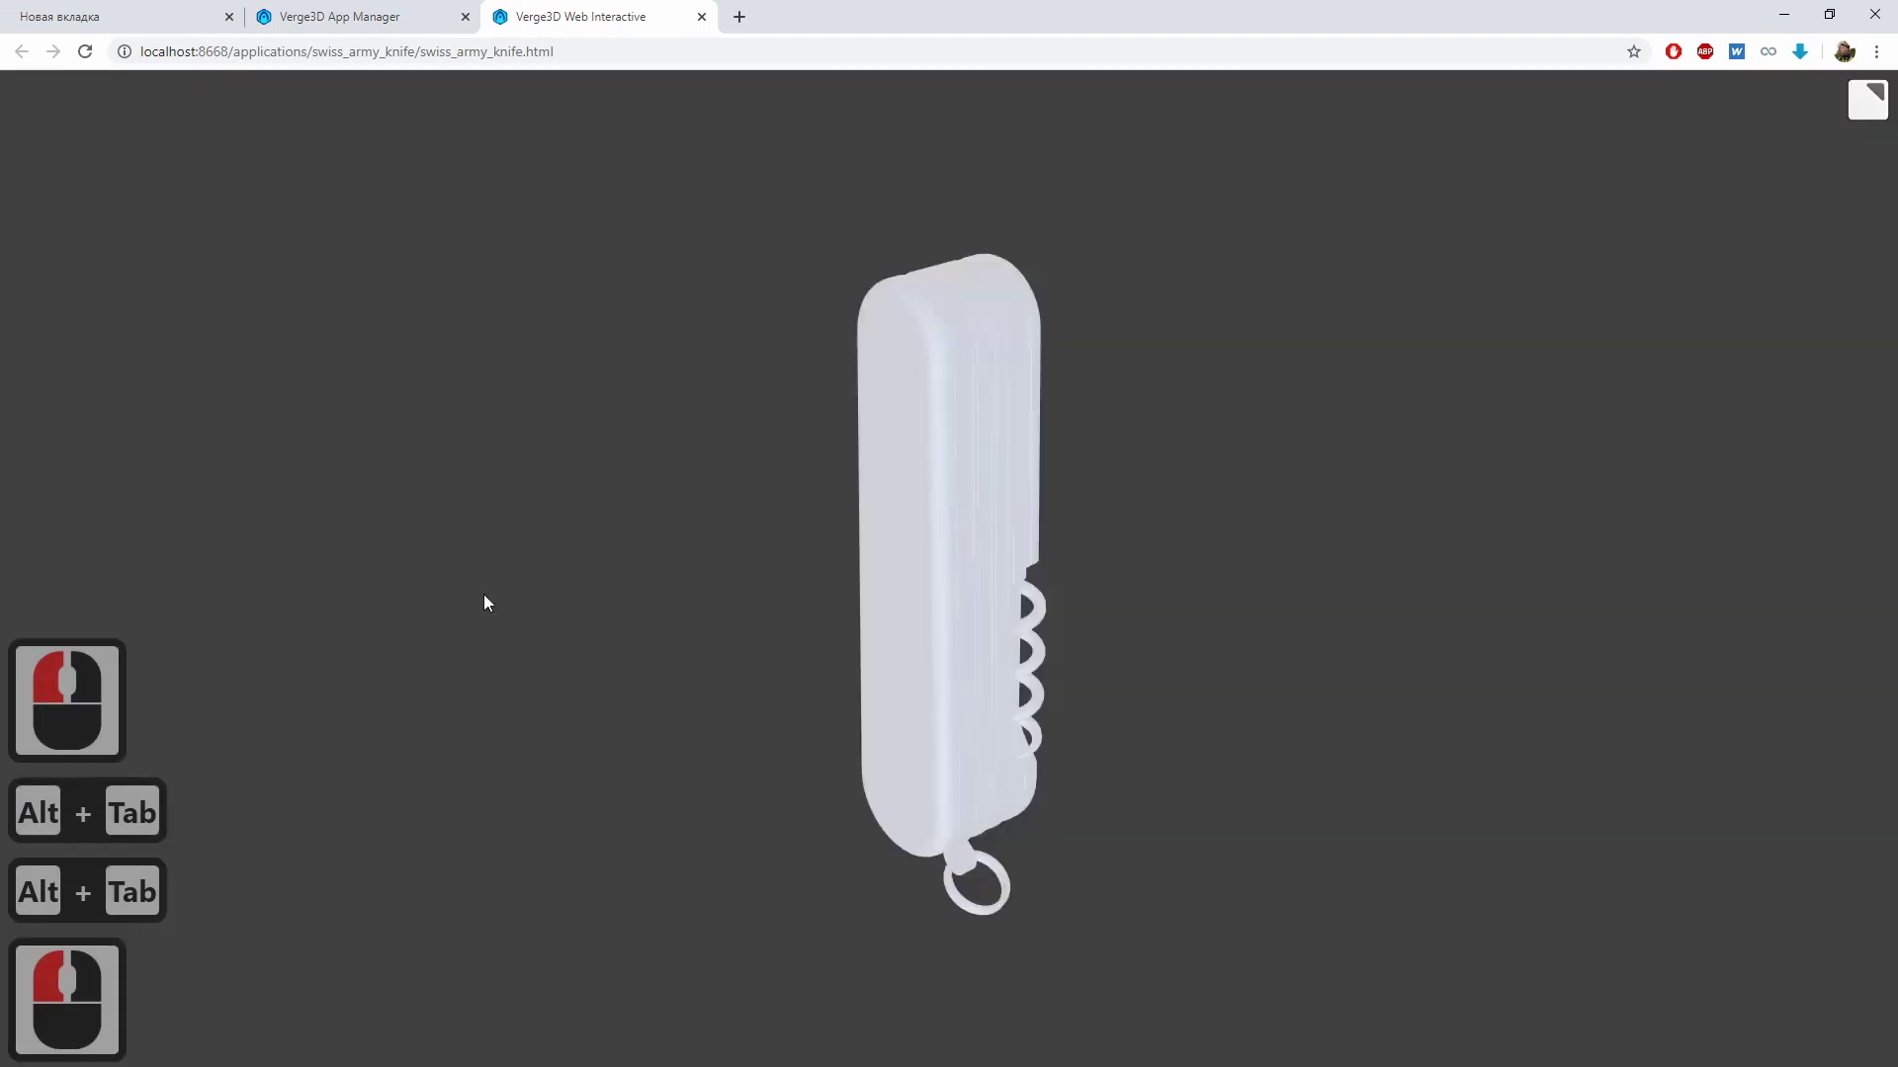
{"action": "left_click_drag", "start_coordinate": [568, 540], "coordinate": [755, 535]}
{"action": "left_click_drag", "start_coordinate": [755, 536], "coordinate": [921, 469]}
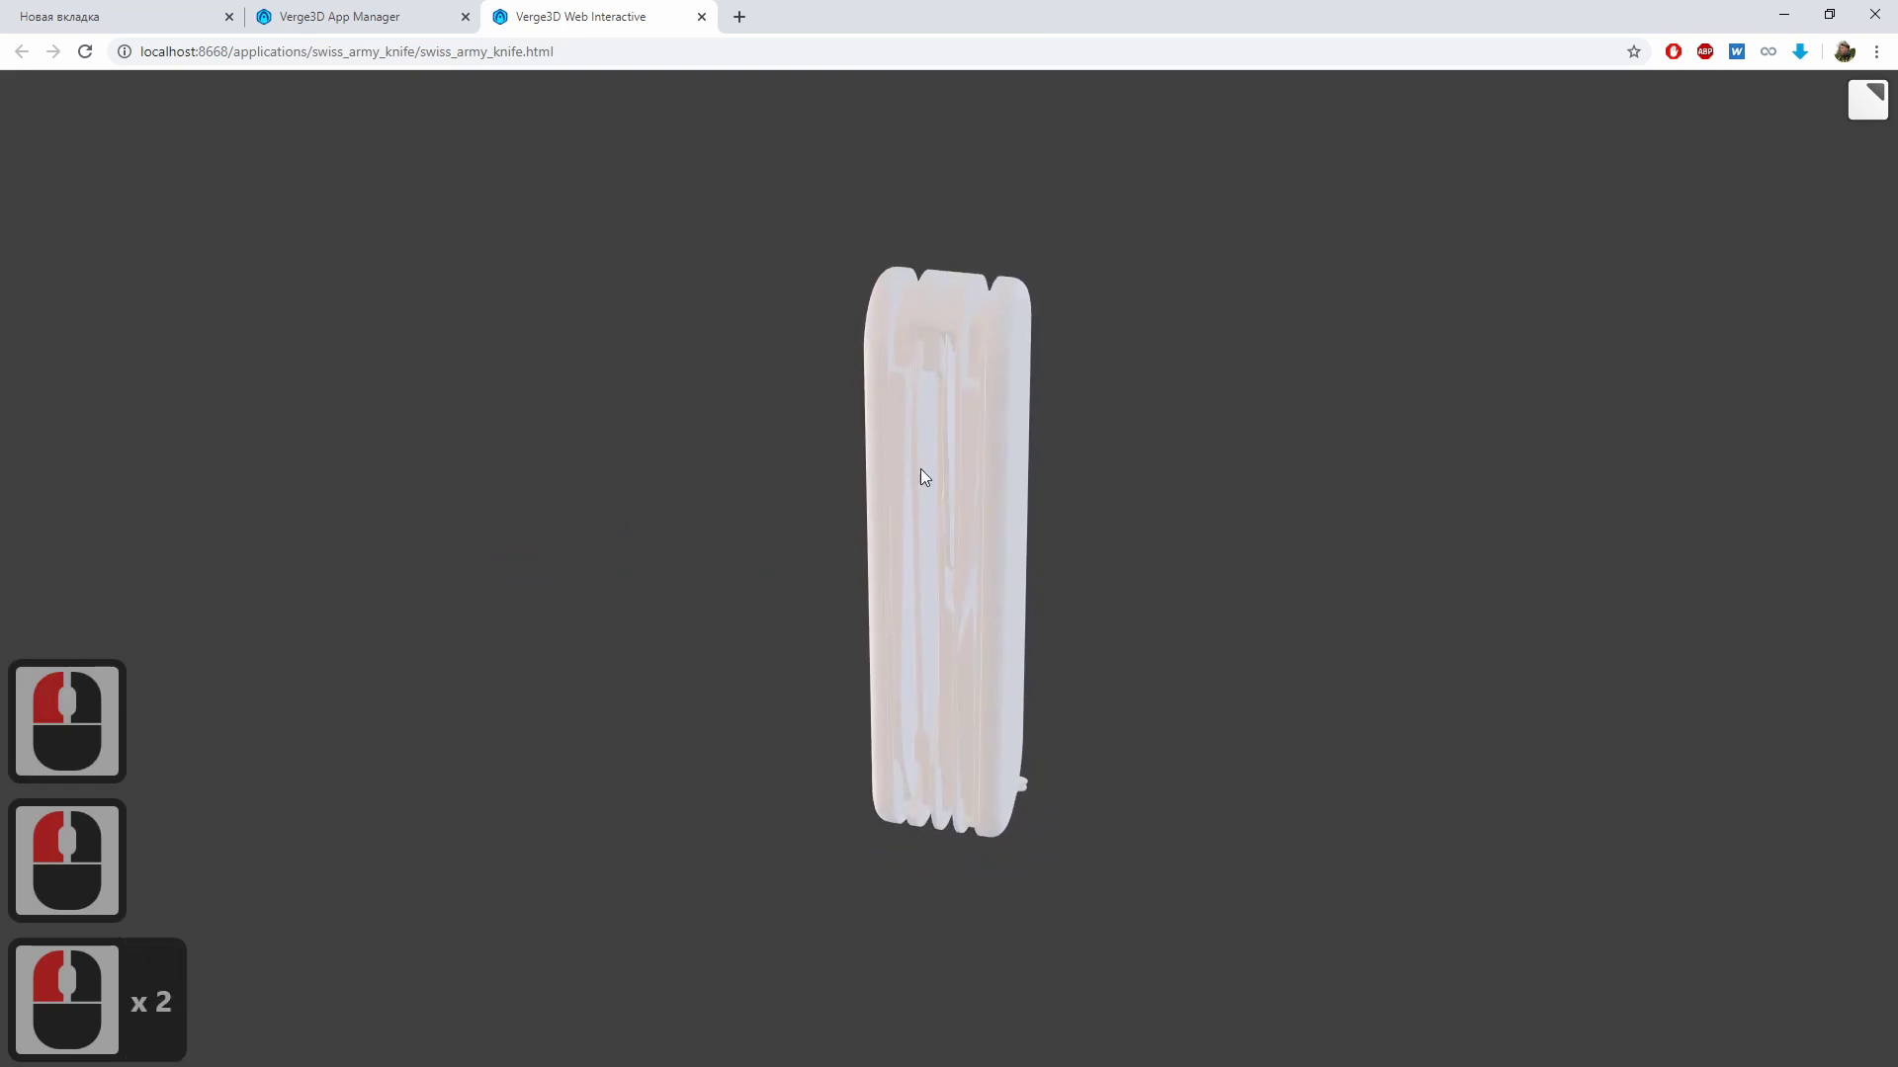
{"action": "left_click", "coordinate": [702, 16]}
{"action": "left_click", "coordinate": [925, 819]}
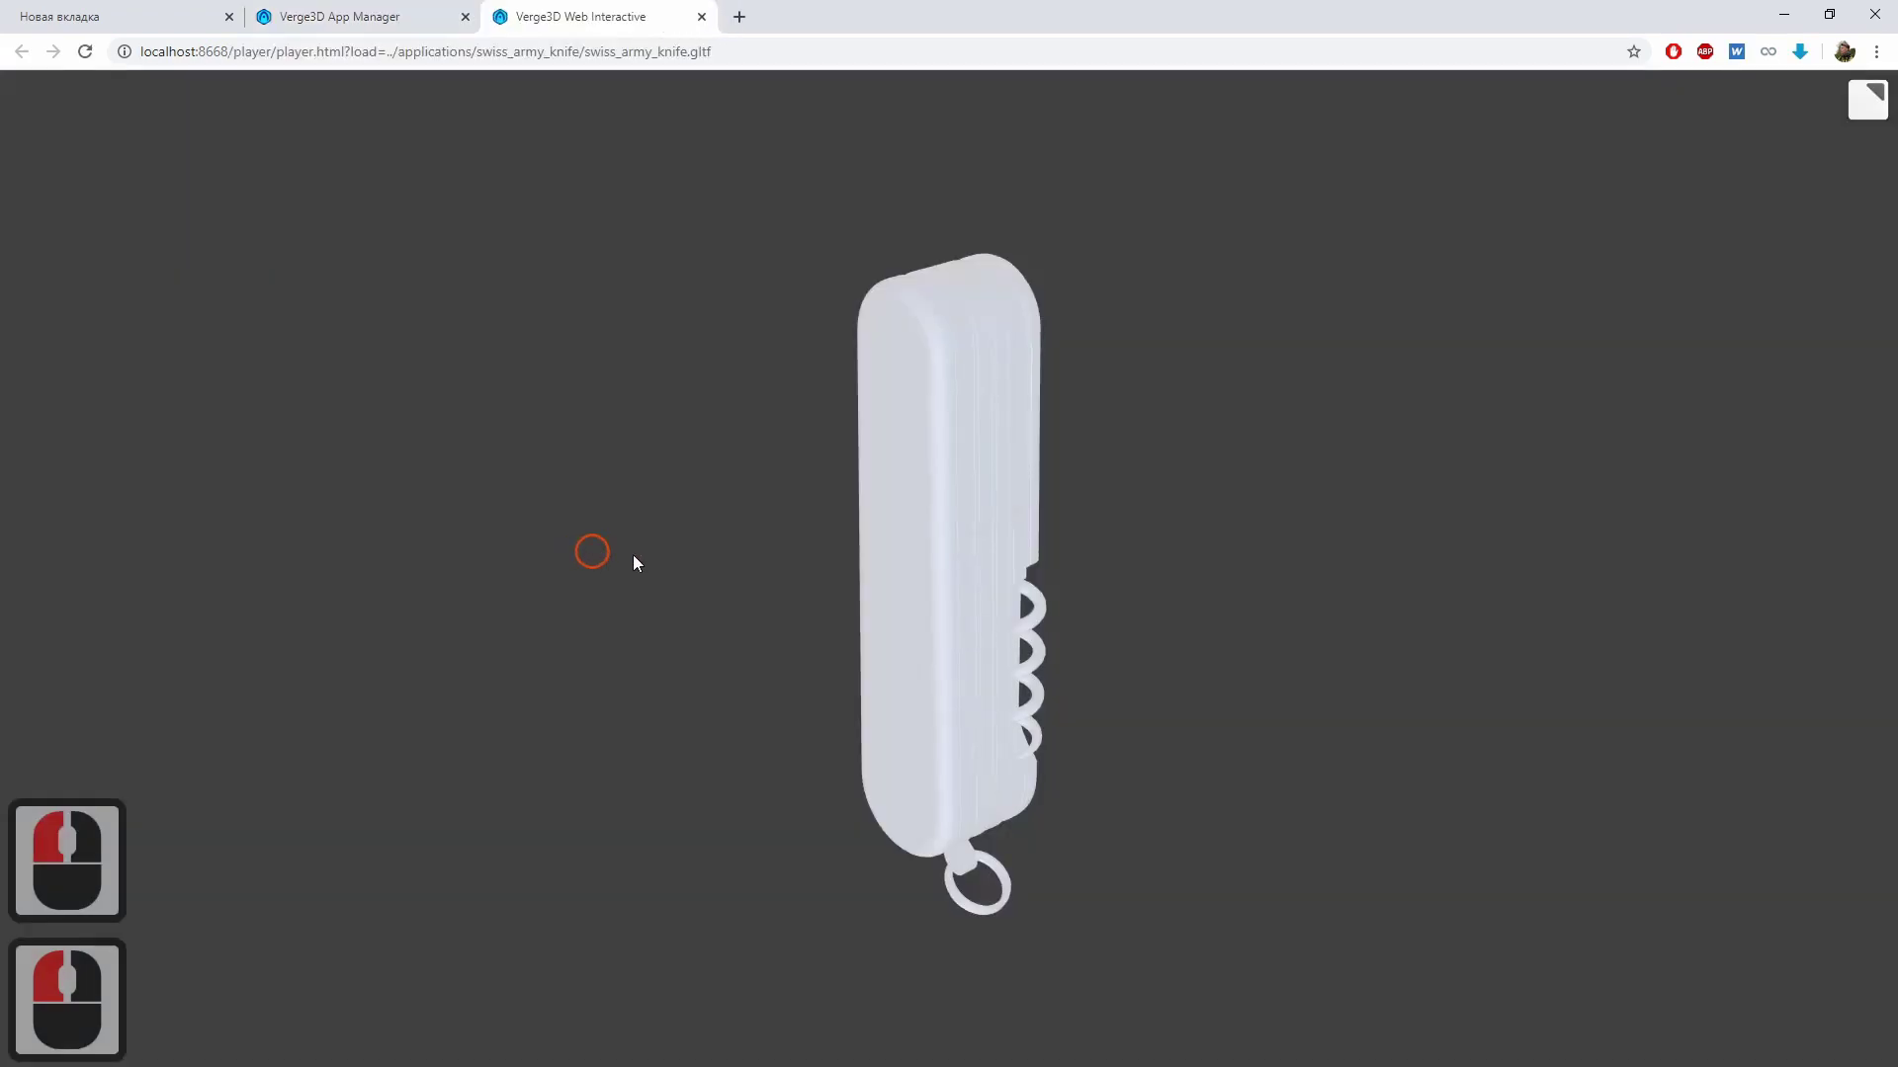
{"action": "left_click_drag", "start_coordinate": [632, 554], "coordinate": [682, 529]}
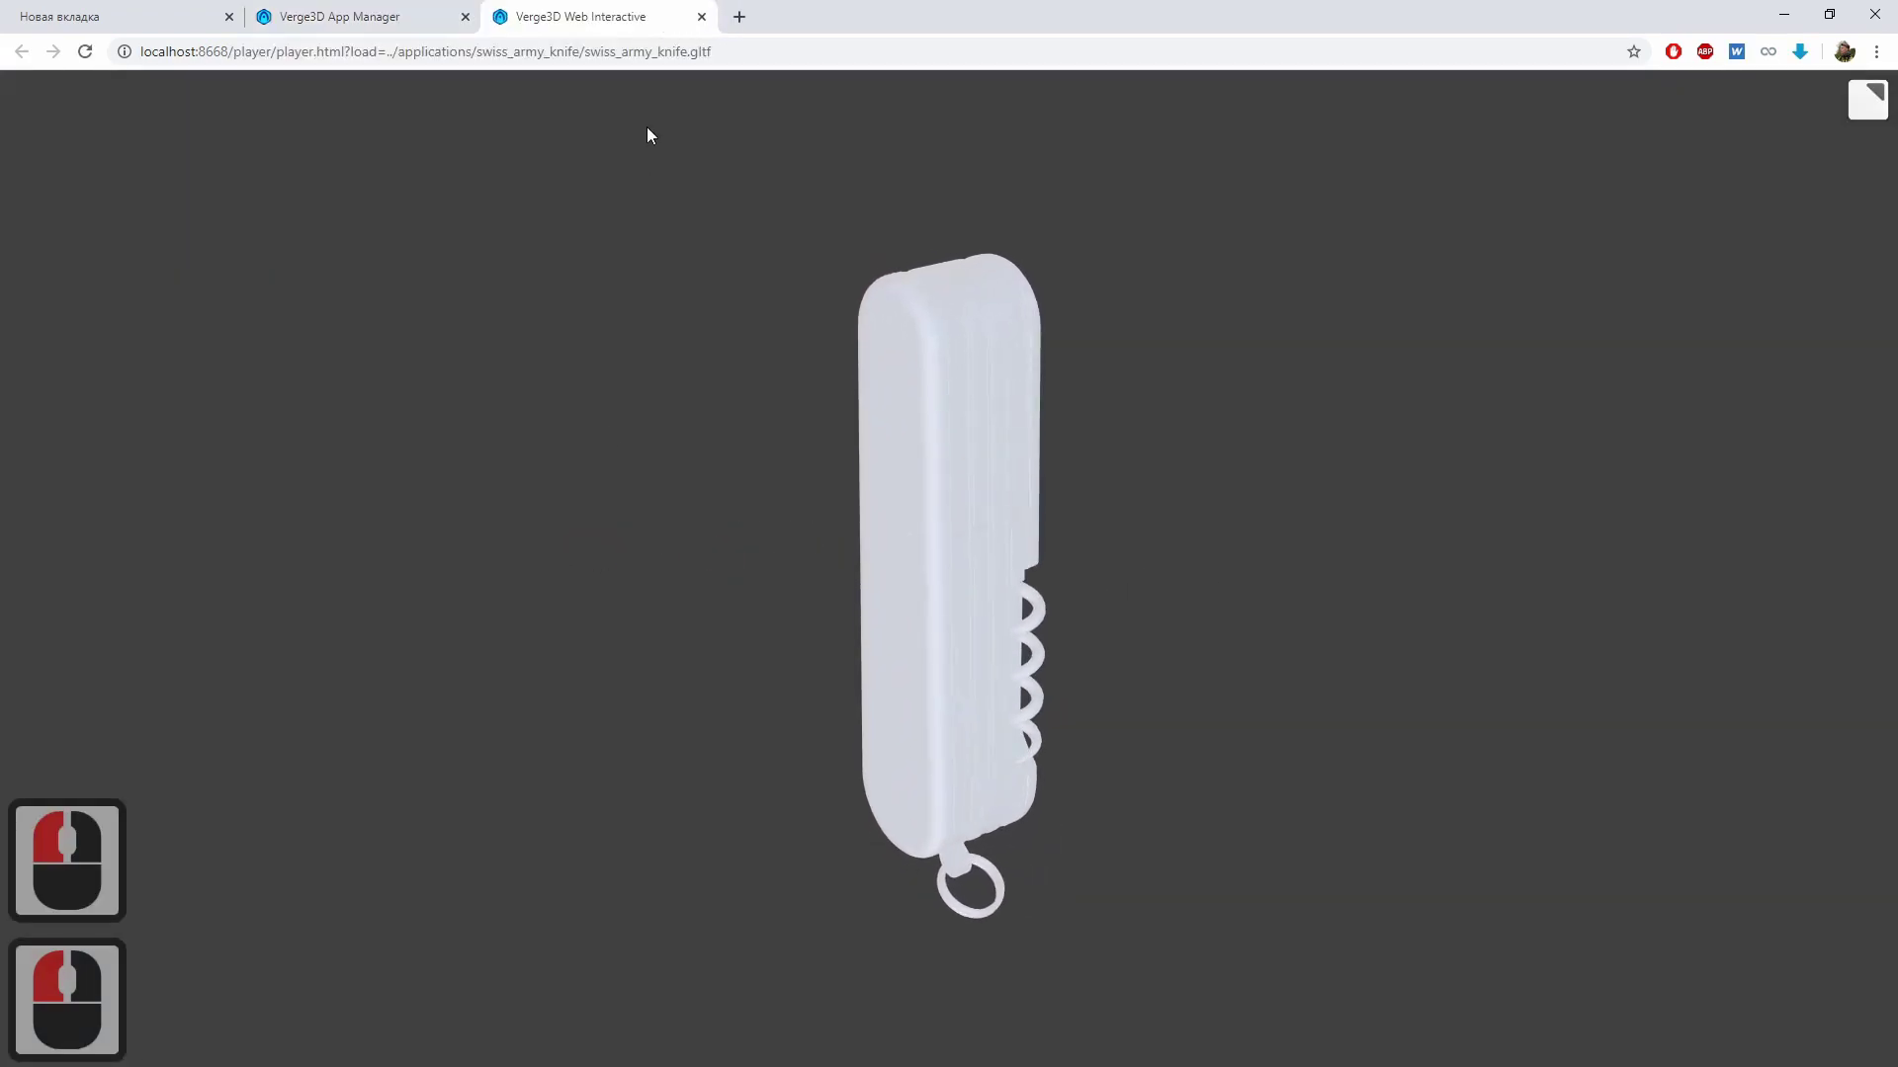
{"action": "left_click", "coordinate": [701, 17]}
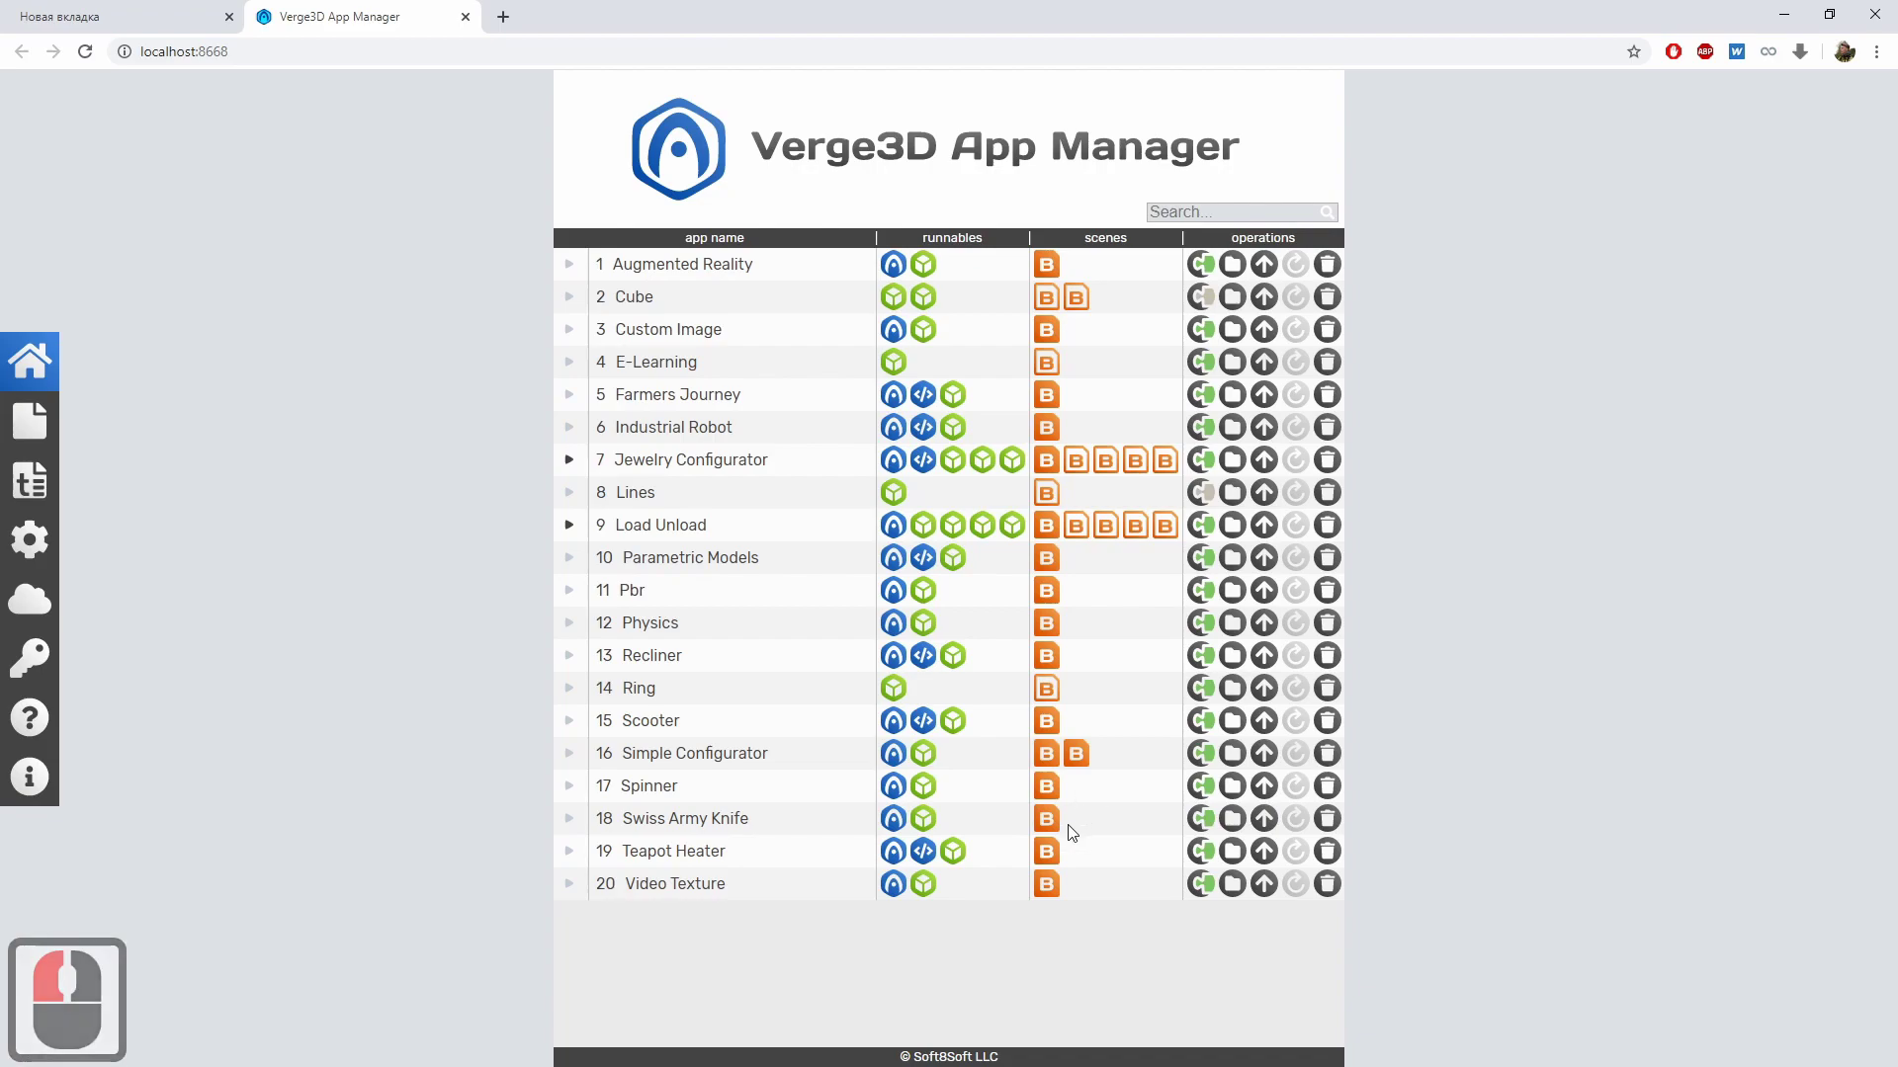
Browse to the basic_tutorial > files > 02_creating_new_project folder in File Explorer.
{"action": "left_click", "coordinate": [1233, 820]}
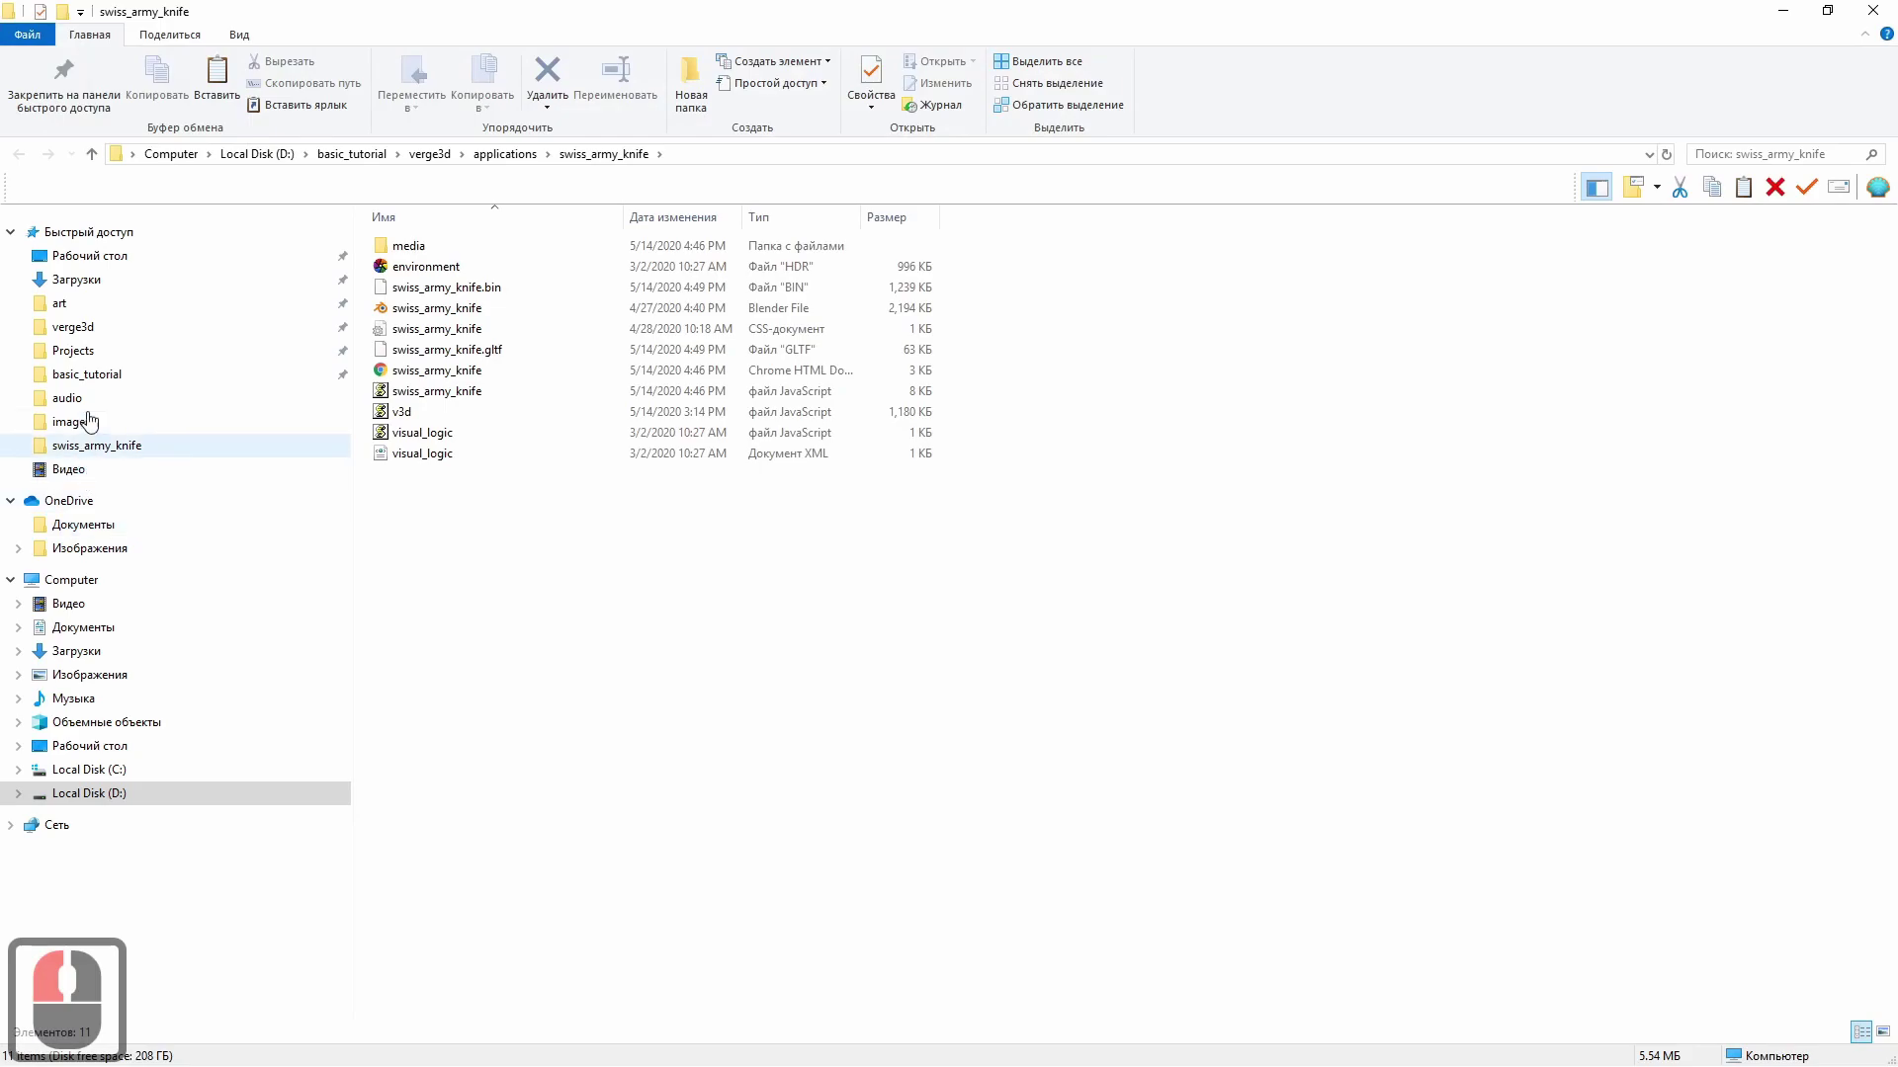
{"action": "left_click", "coordinate": [85, 375]}
{"action": "left_click", "coordinate": [521, 265]}
{"action": "left_click", "coordinate": [405, 246]}
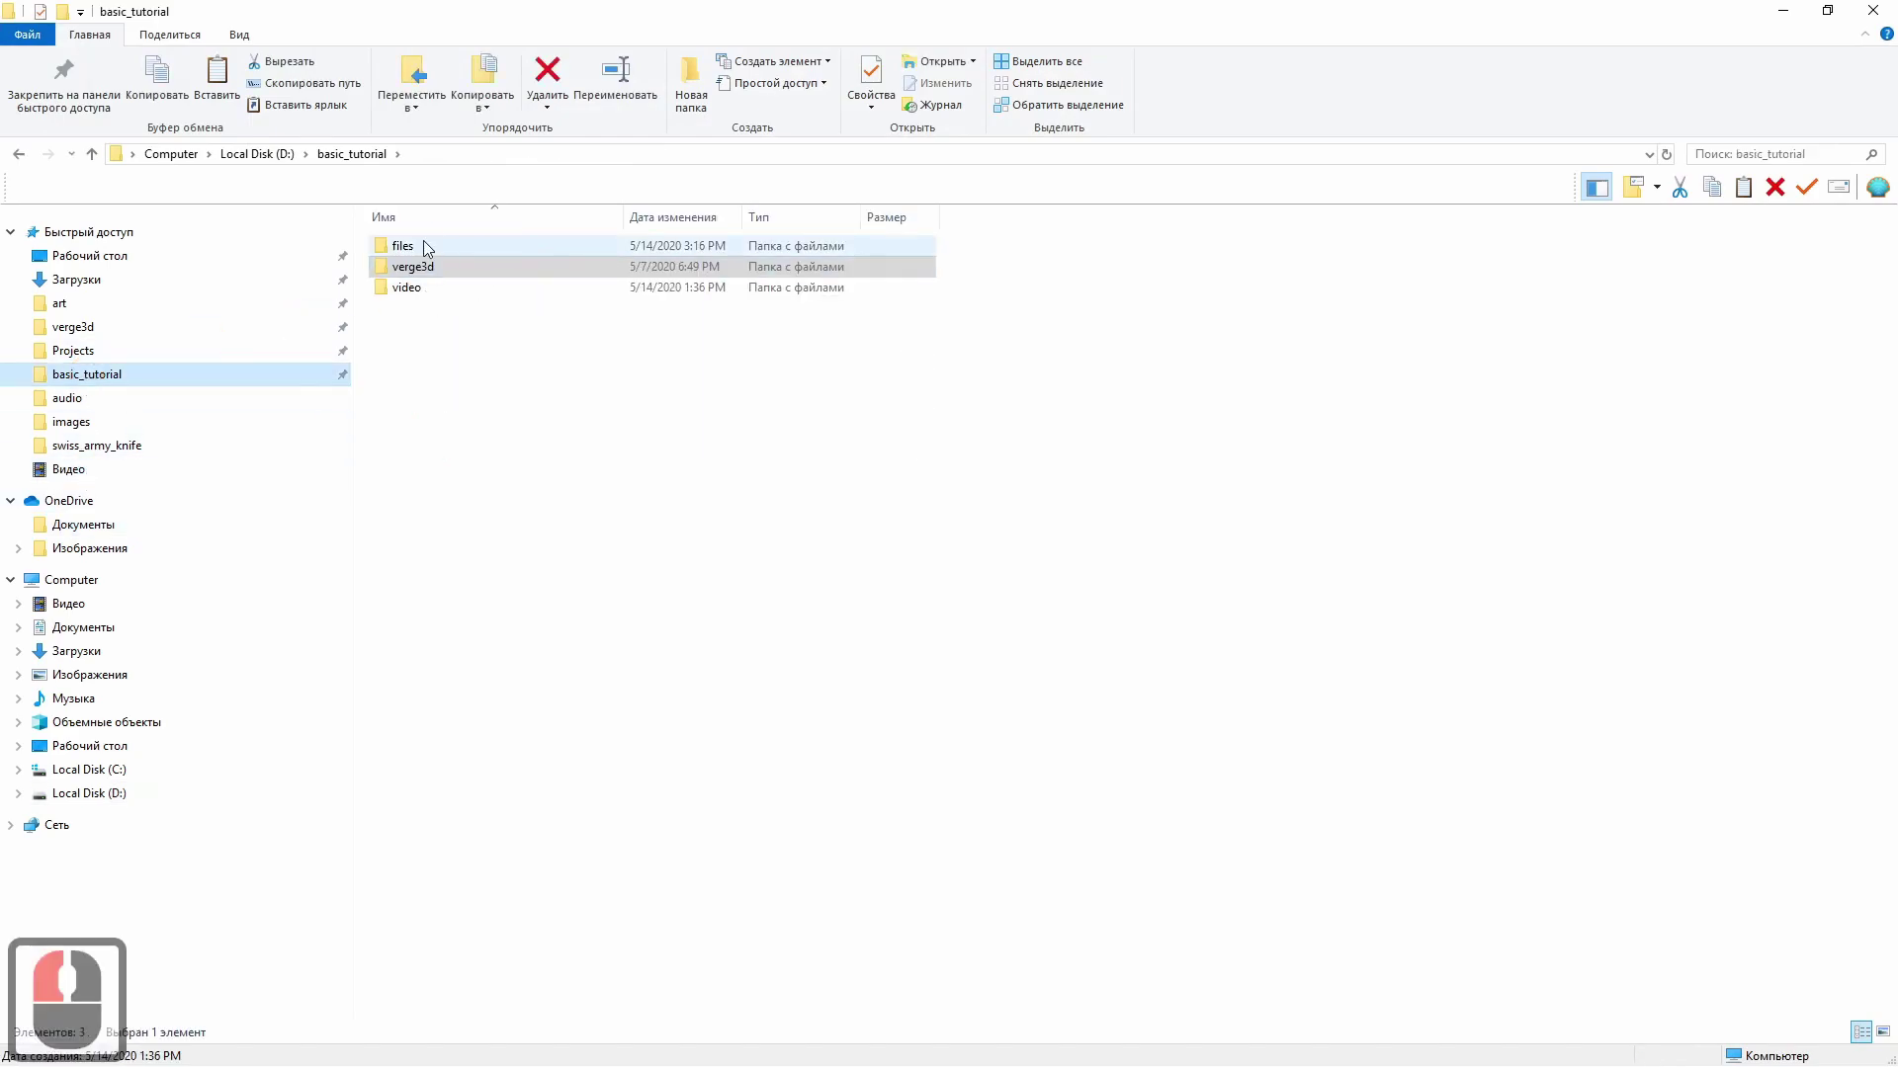
{"action": "double_click", "coordinate": [405, 246]}
{"action": "double_click", "coordinate": [416, 249]}
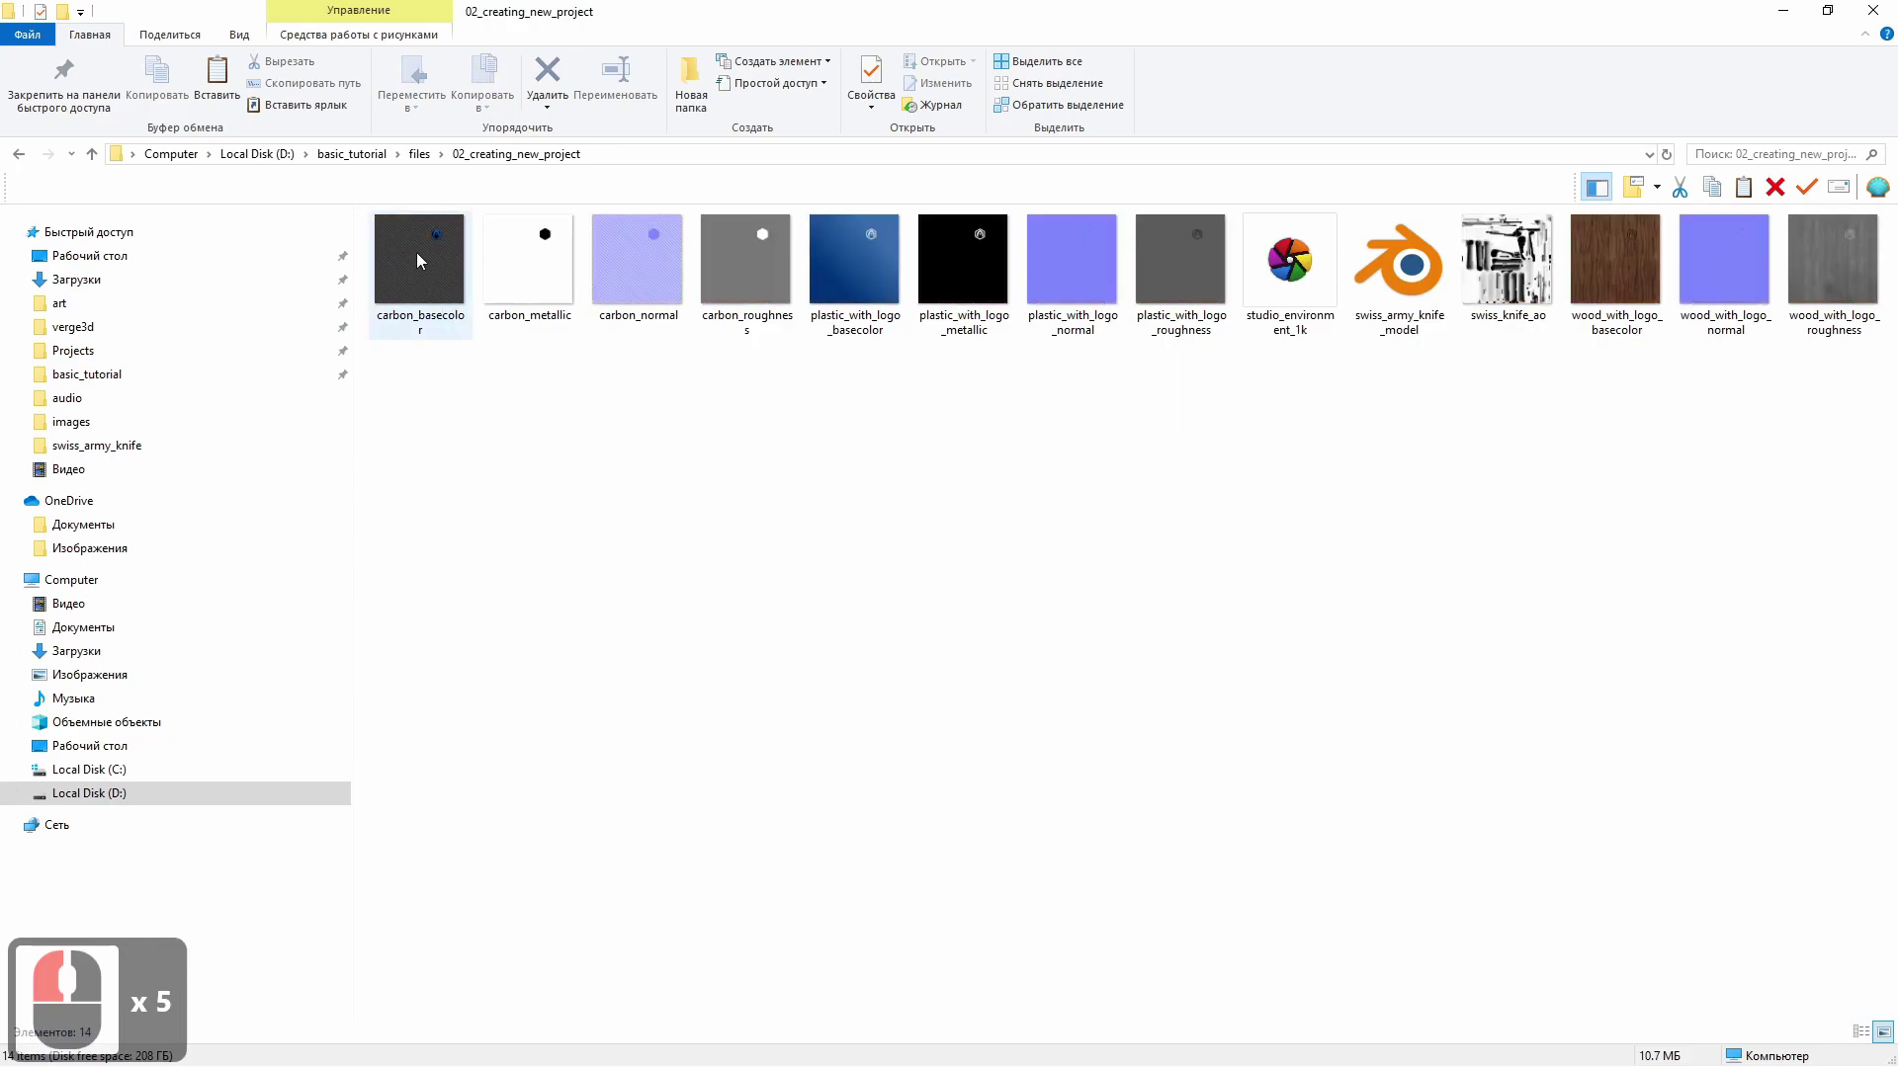
Copy the 13 texture files, carbon_basecolor through wood_with_logo_roughness, then close Explorer.
{"action": "left_click", "coordinate": [435, 265]}
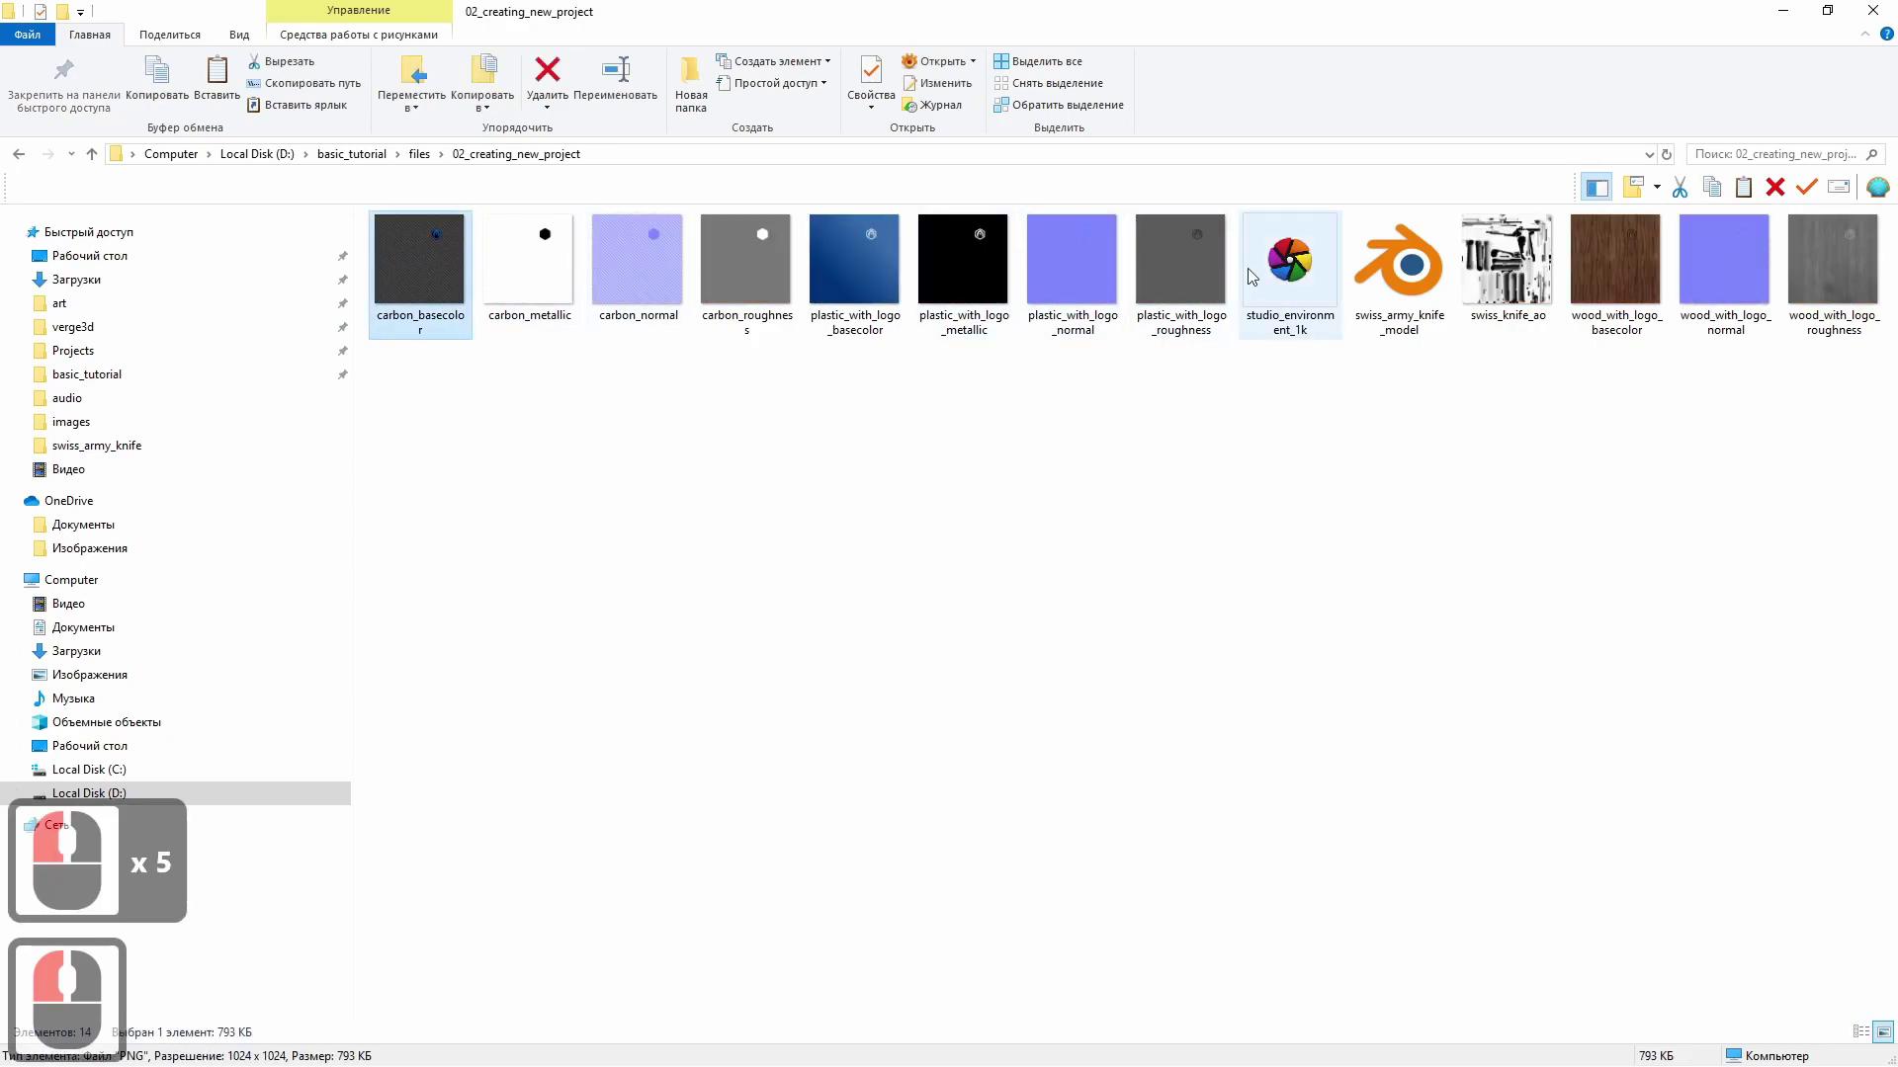
{"action": "left_click", "coordinate": [1278, 269], "text": "shift"}
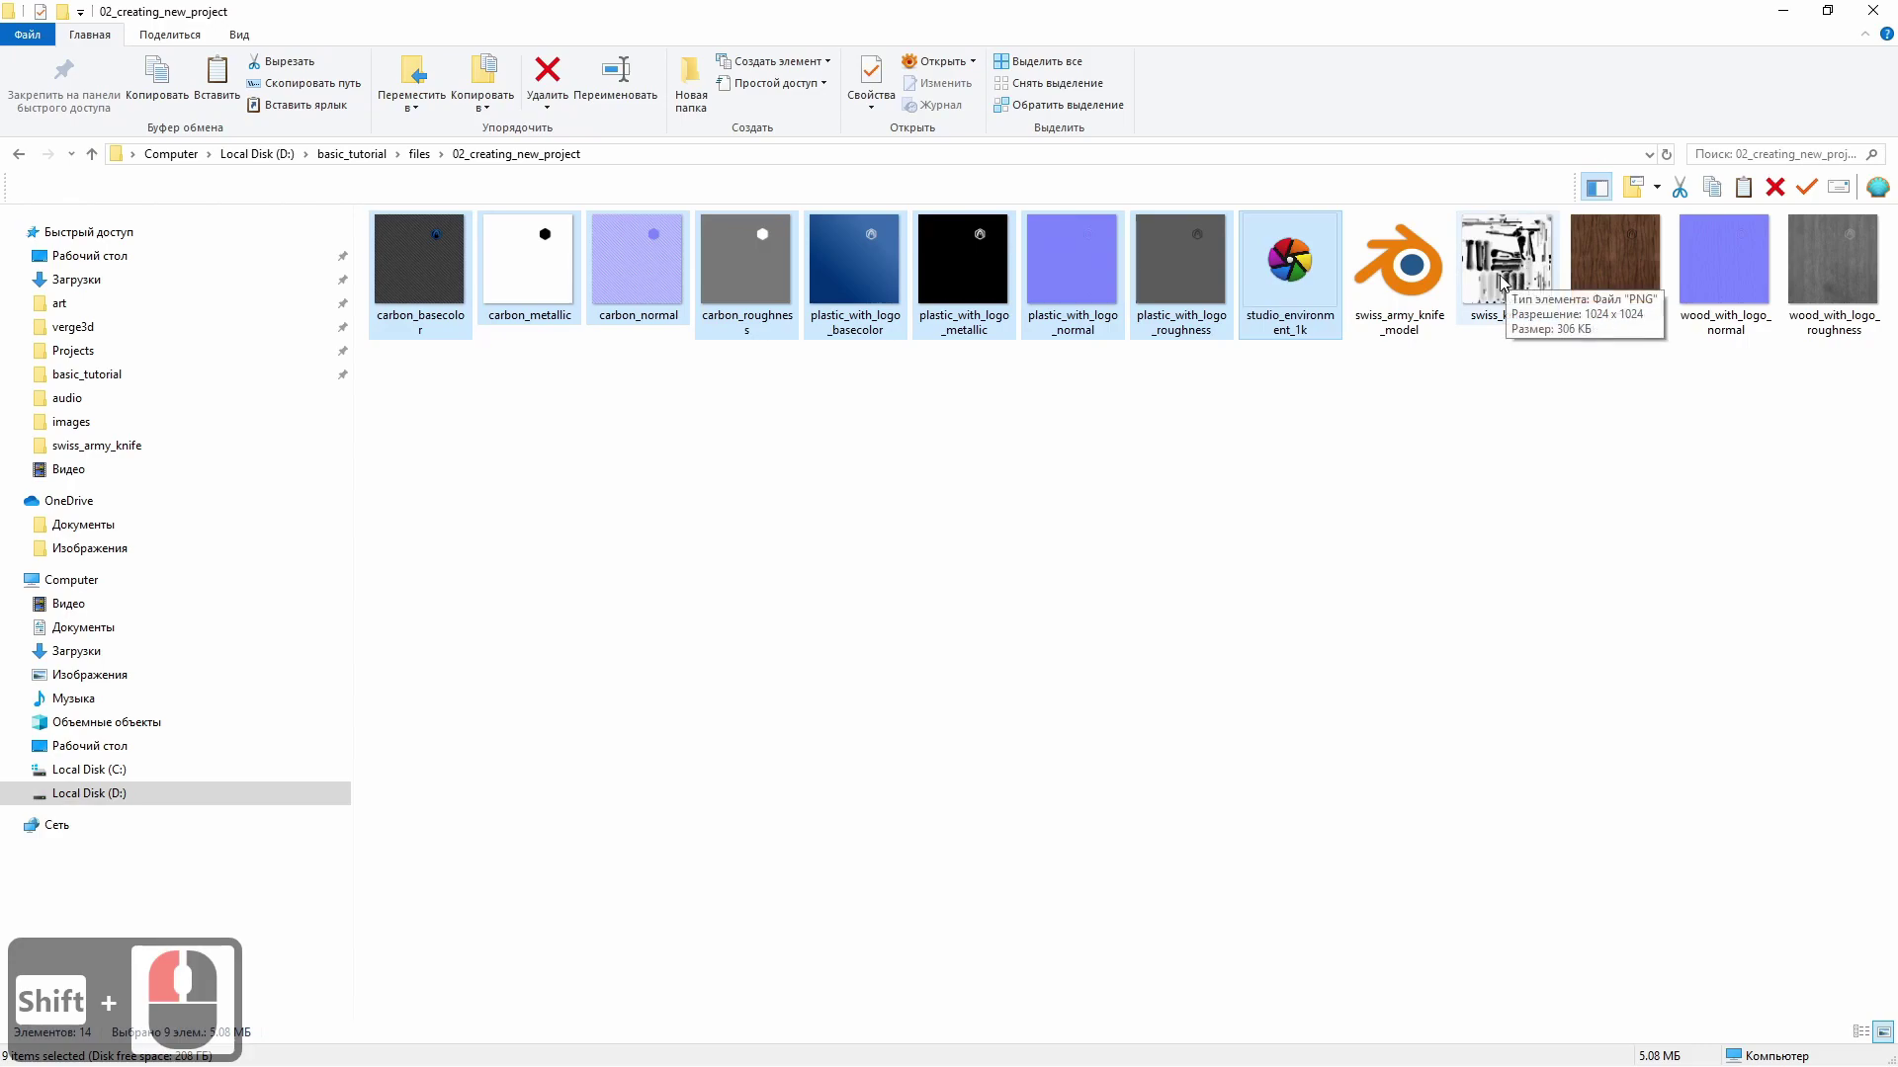
{"action": "left_click", "coordinate": [1615, 262], "text": "ctrl"}
{"action": "left_click", "coordinate": [1724, 262], "text": "ctrl"}
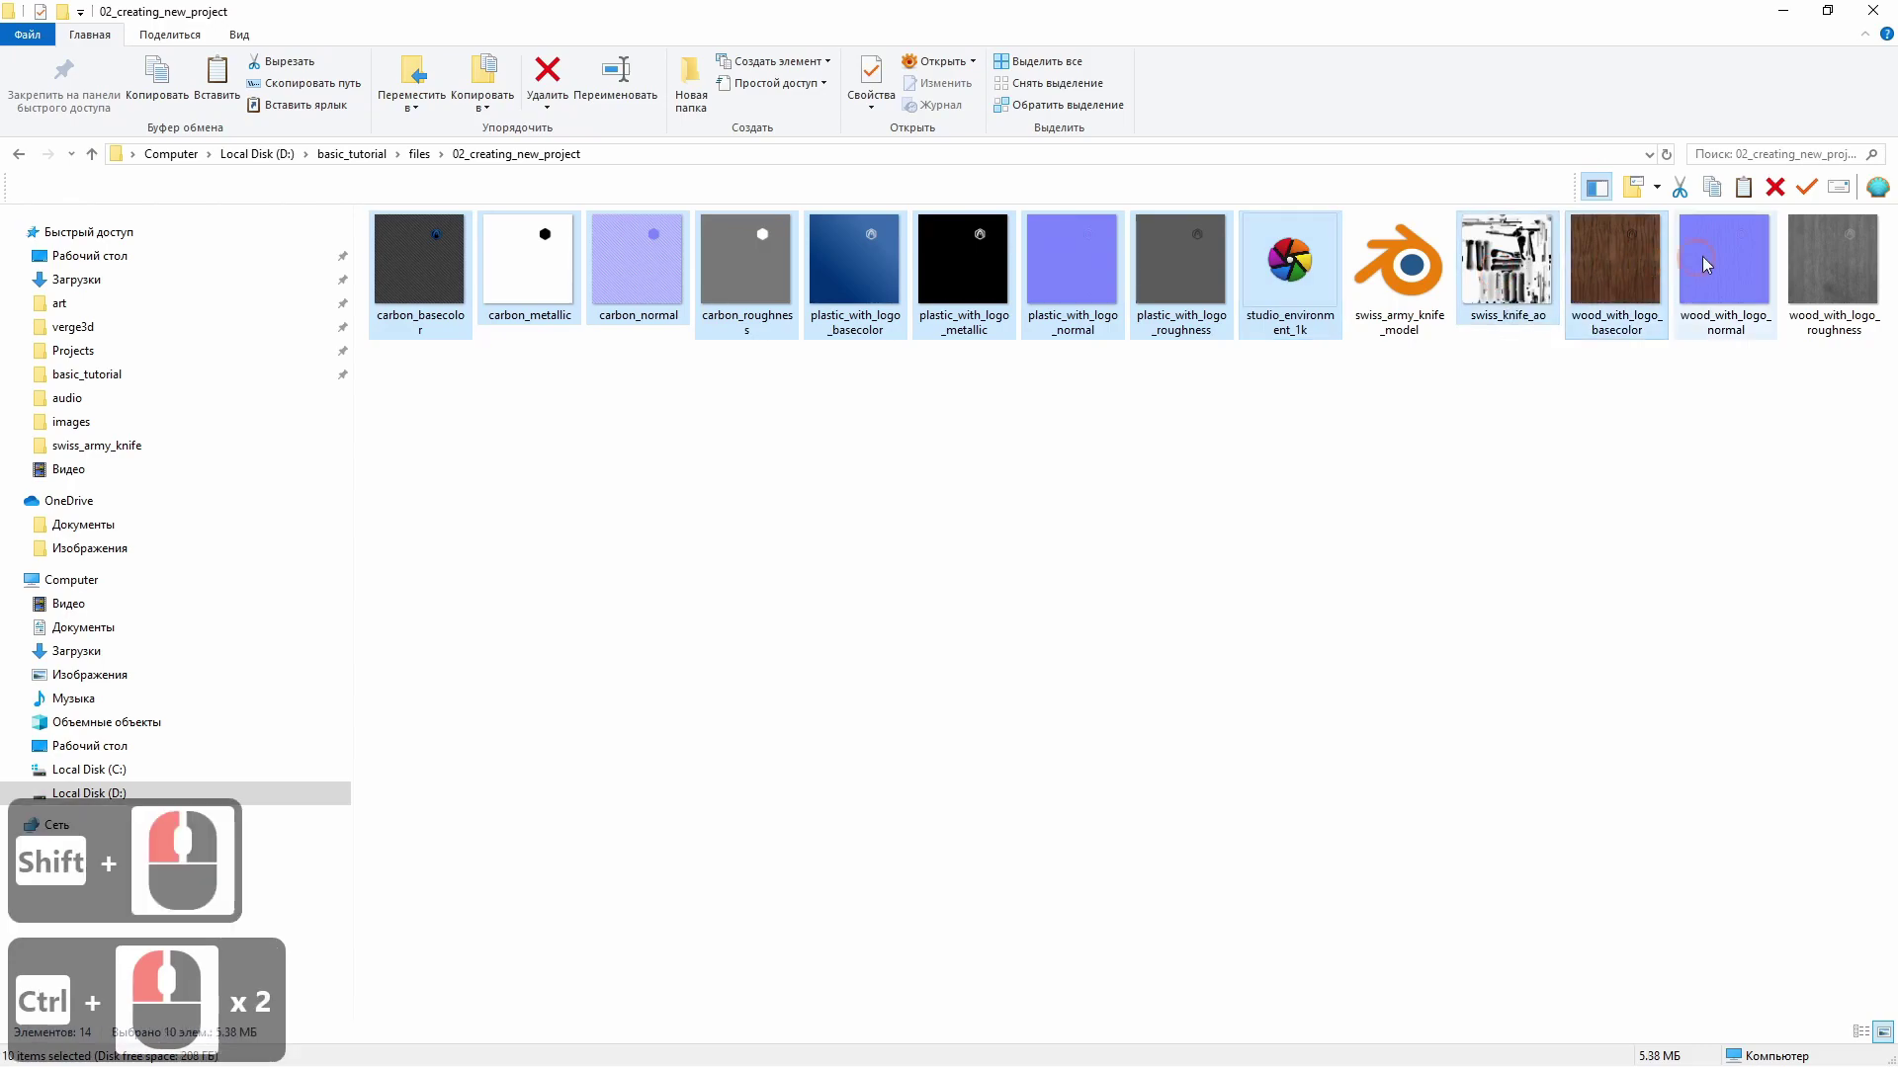
{"action": "left_click", "coordinate": [1839, 265], "text": "ctrl"}
{"action": "left_click", "coordinate": [1871, 268], "text": "ctrl"}
{"action": "key", "text": "ctrl+c"}
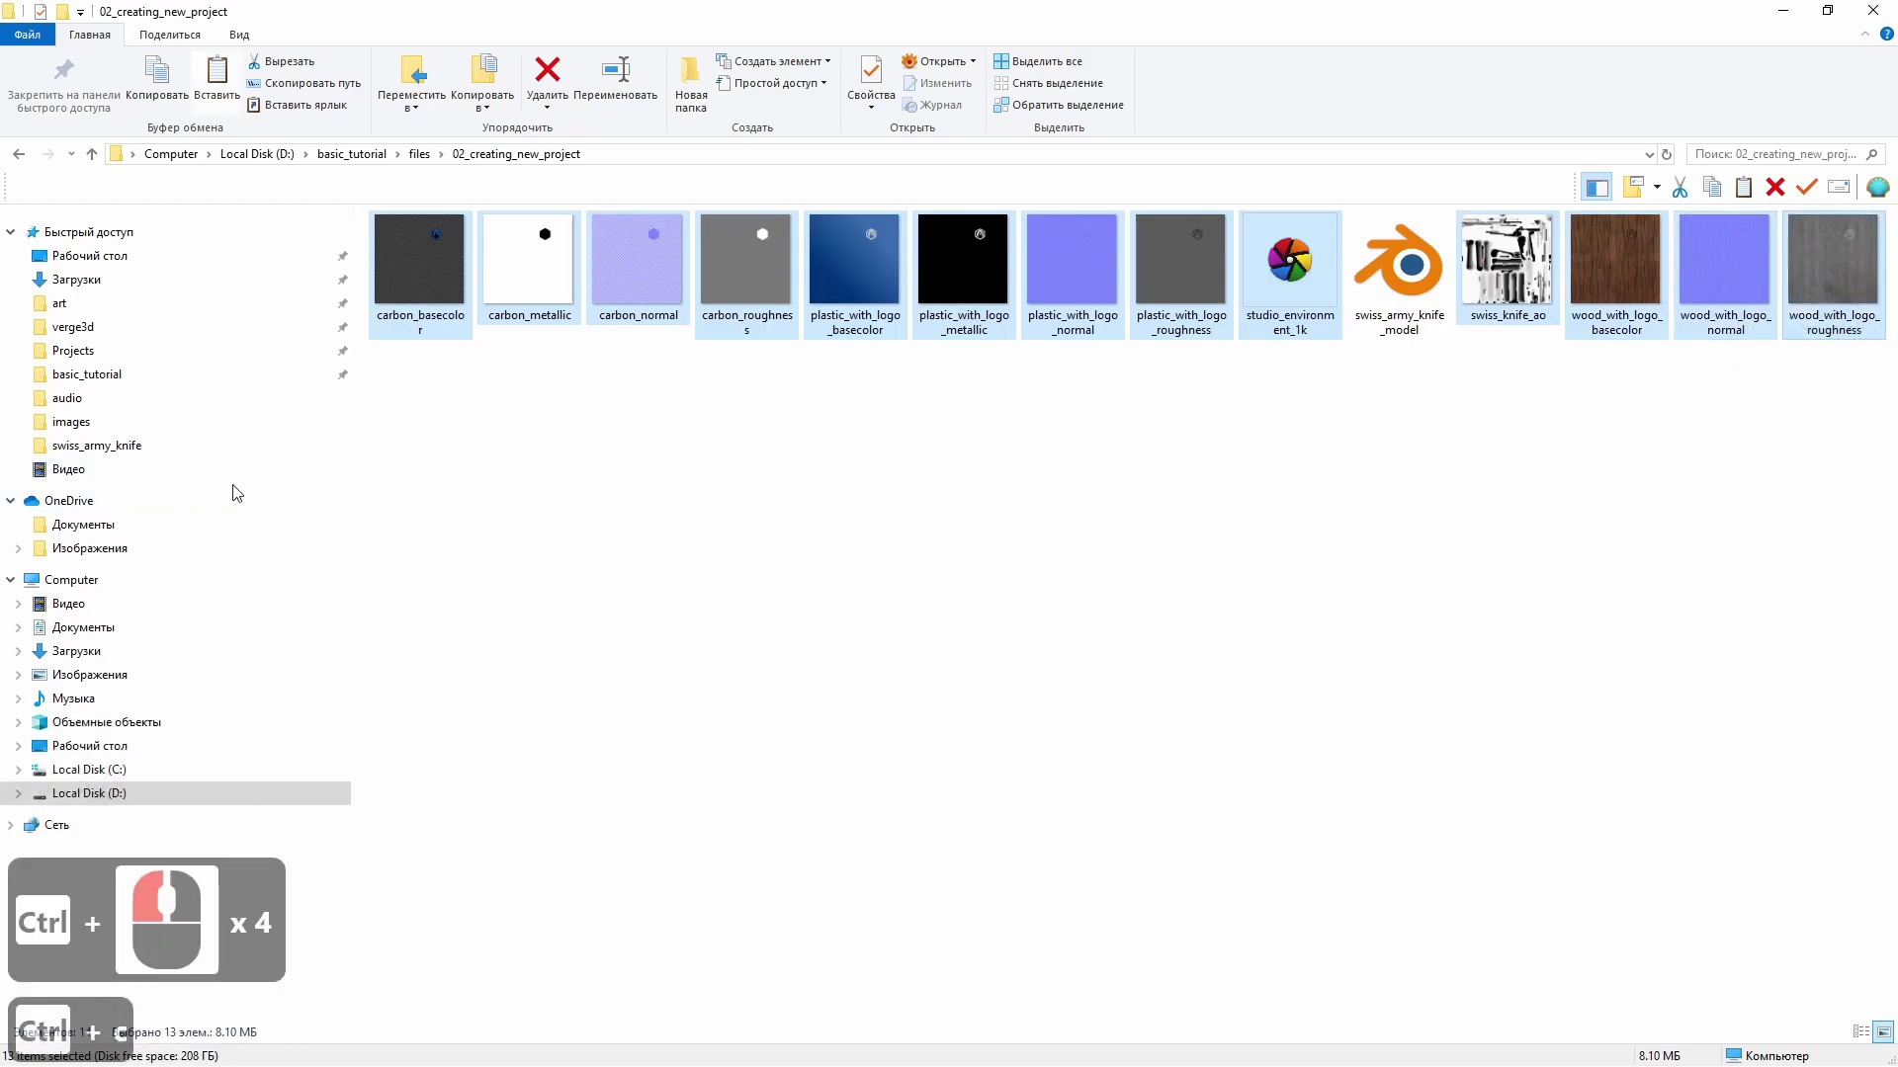
{"action": "left_click", "coordinate": [1873, 10]}
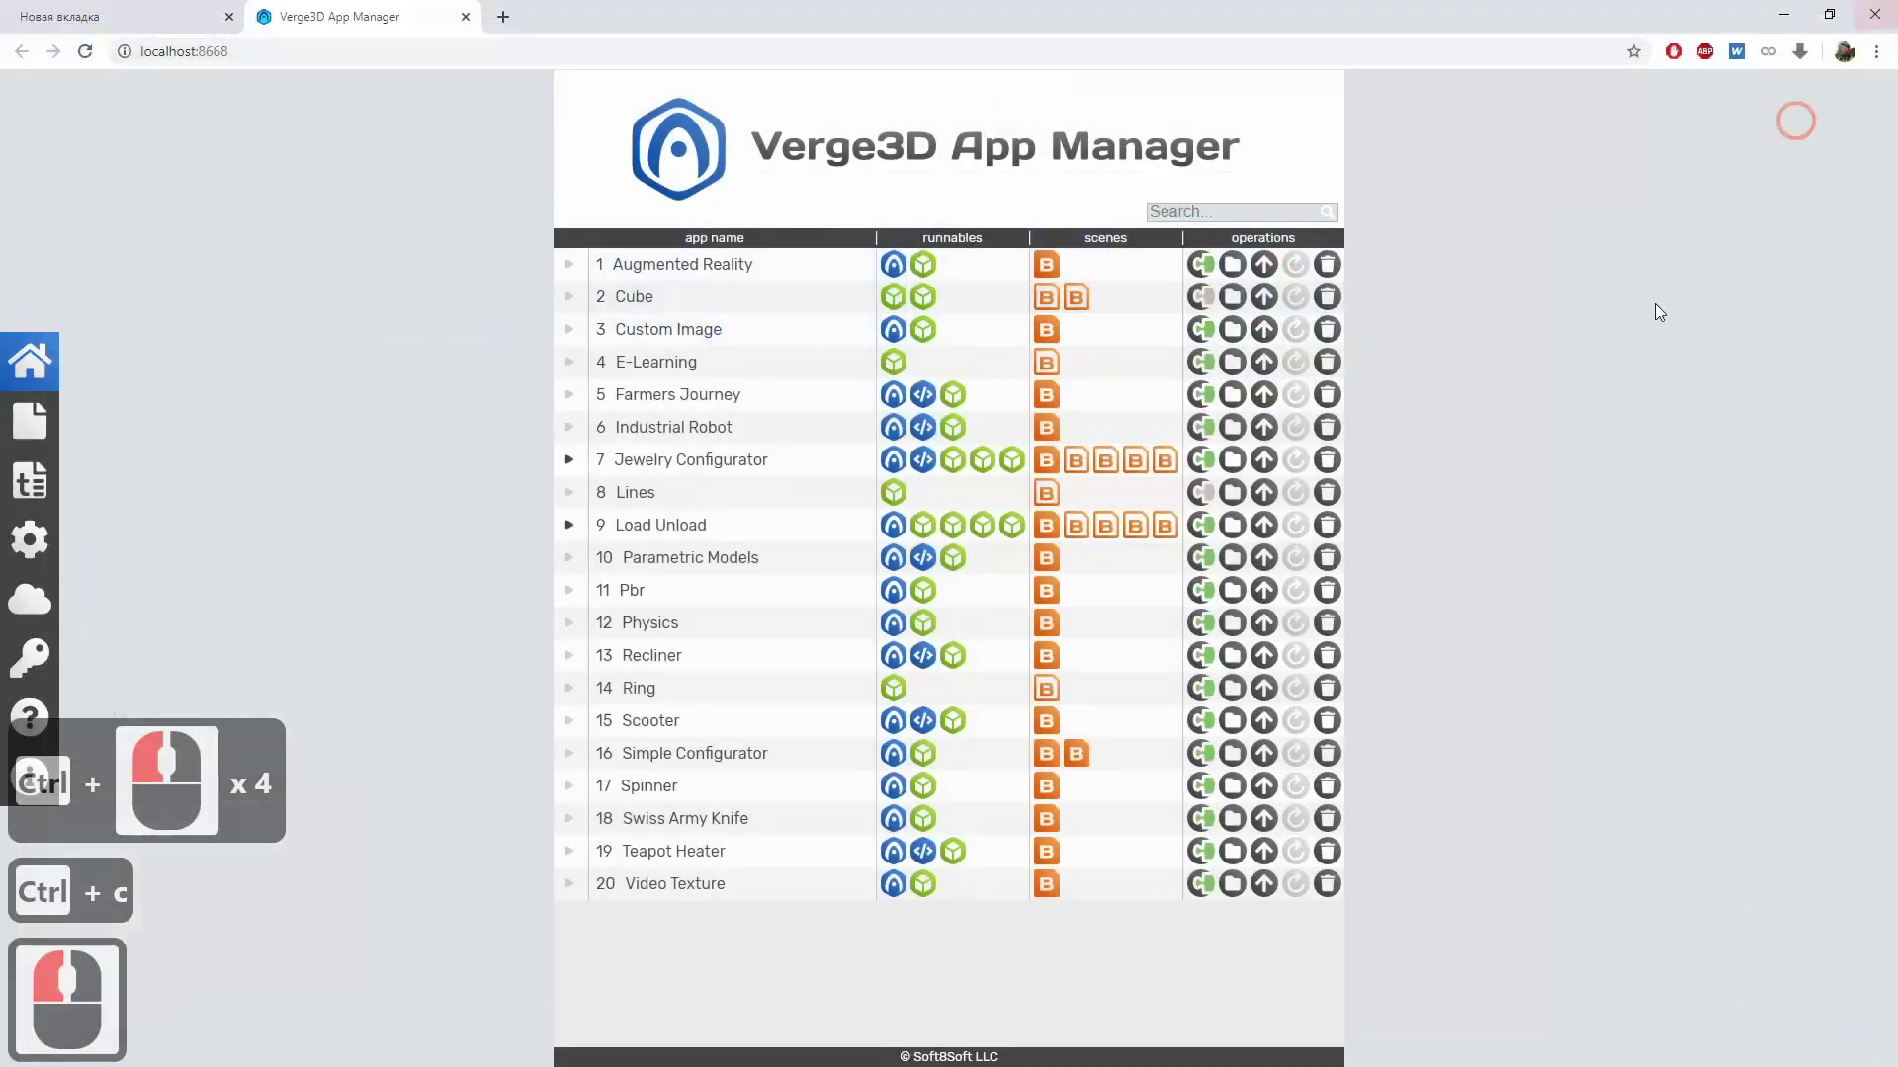
Paste the 13 textures into the swiss_army_knife app folder and delete the old environment.hdr.
{"action": "left_click", "coordinate": [1233, 820]}
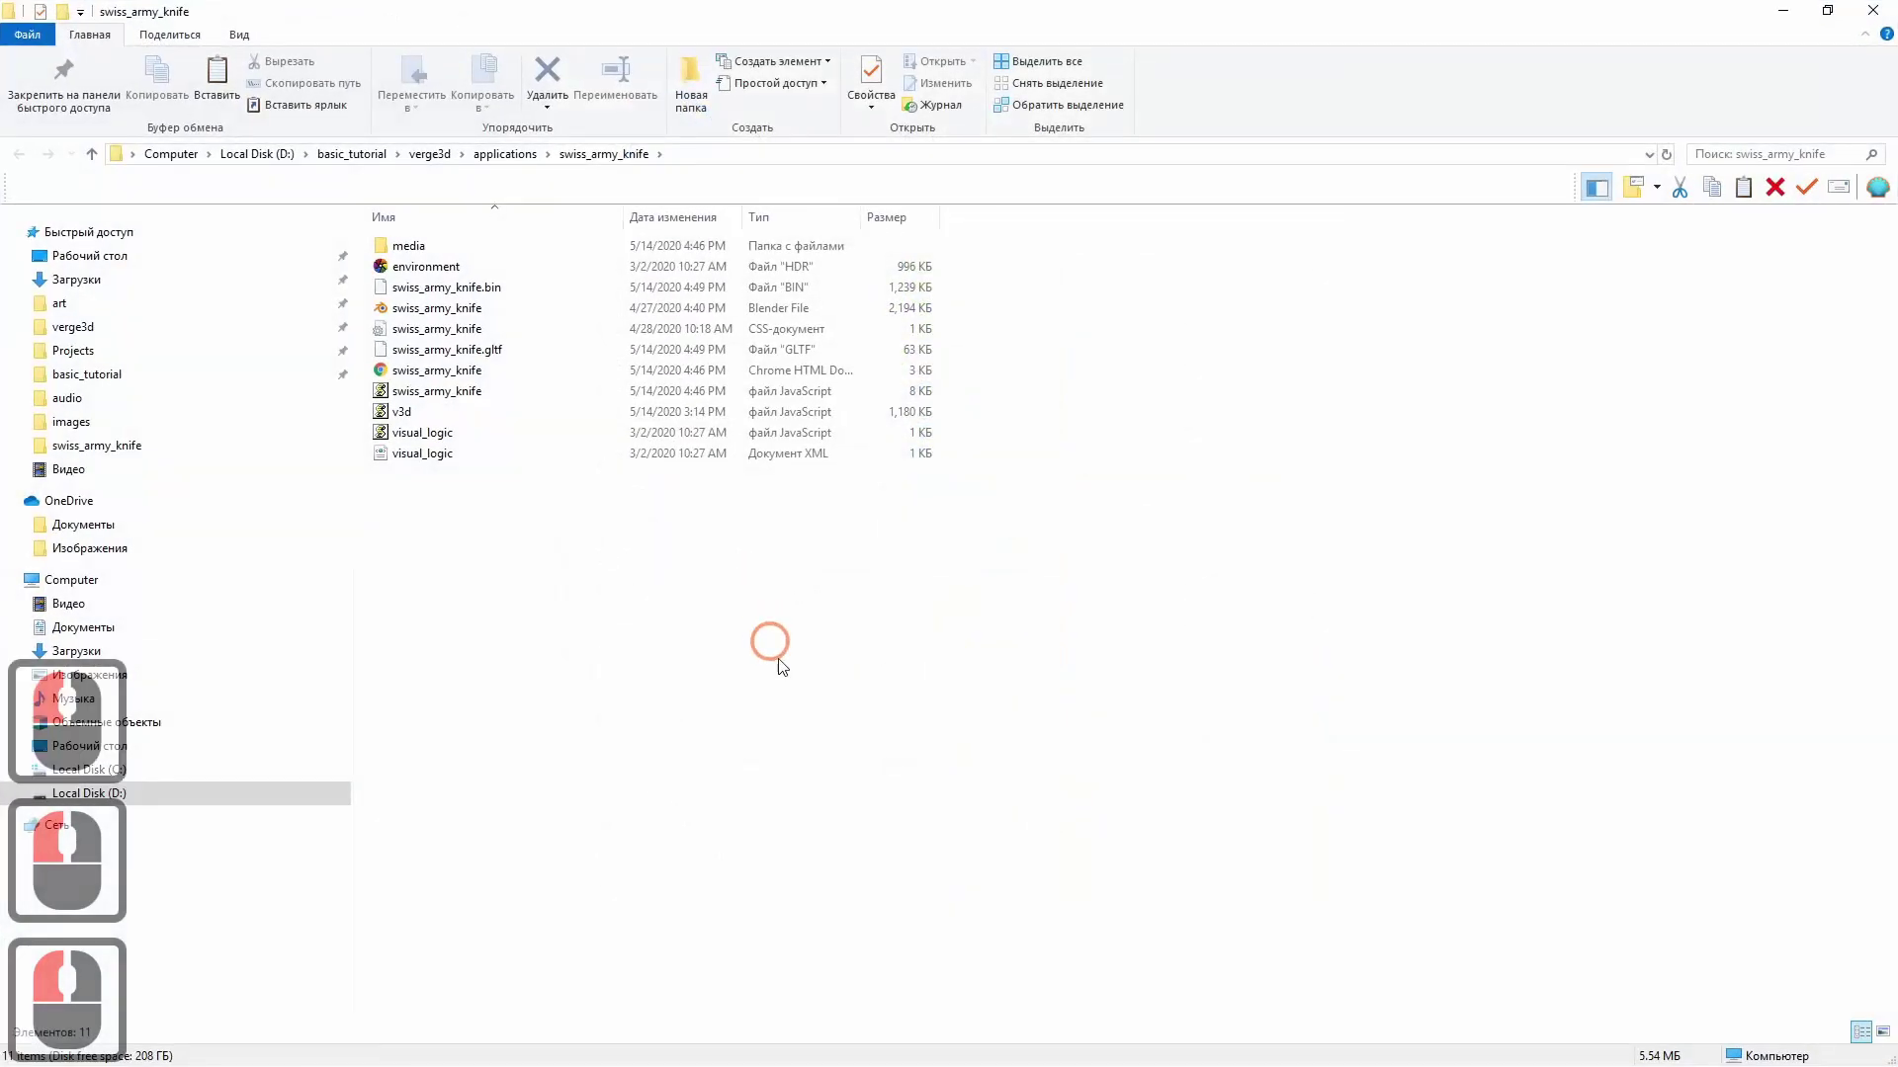
{"action": "key", "text": "ctrl+v"}
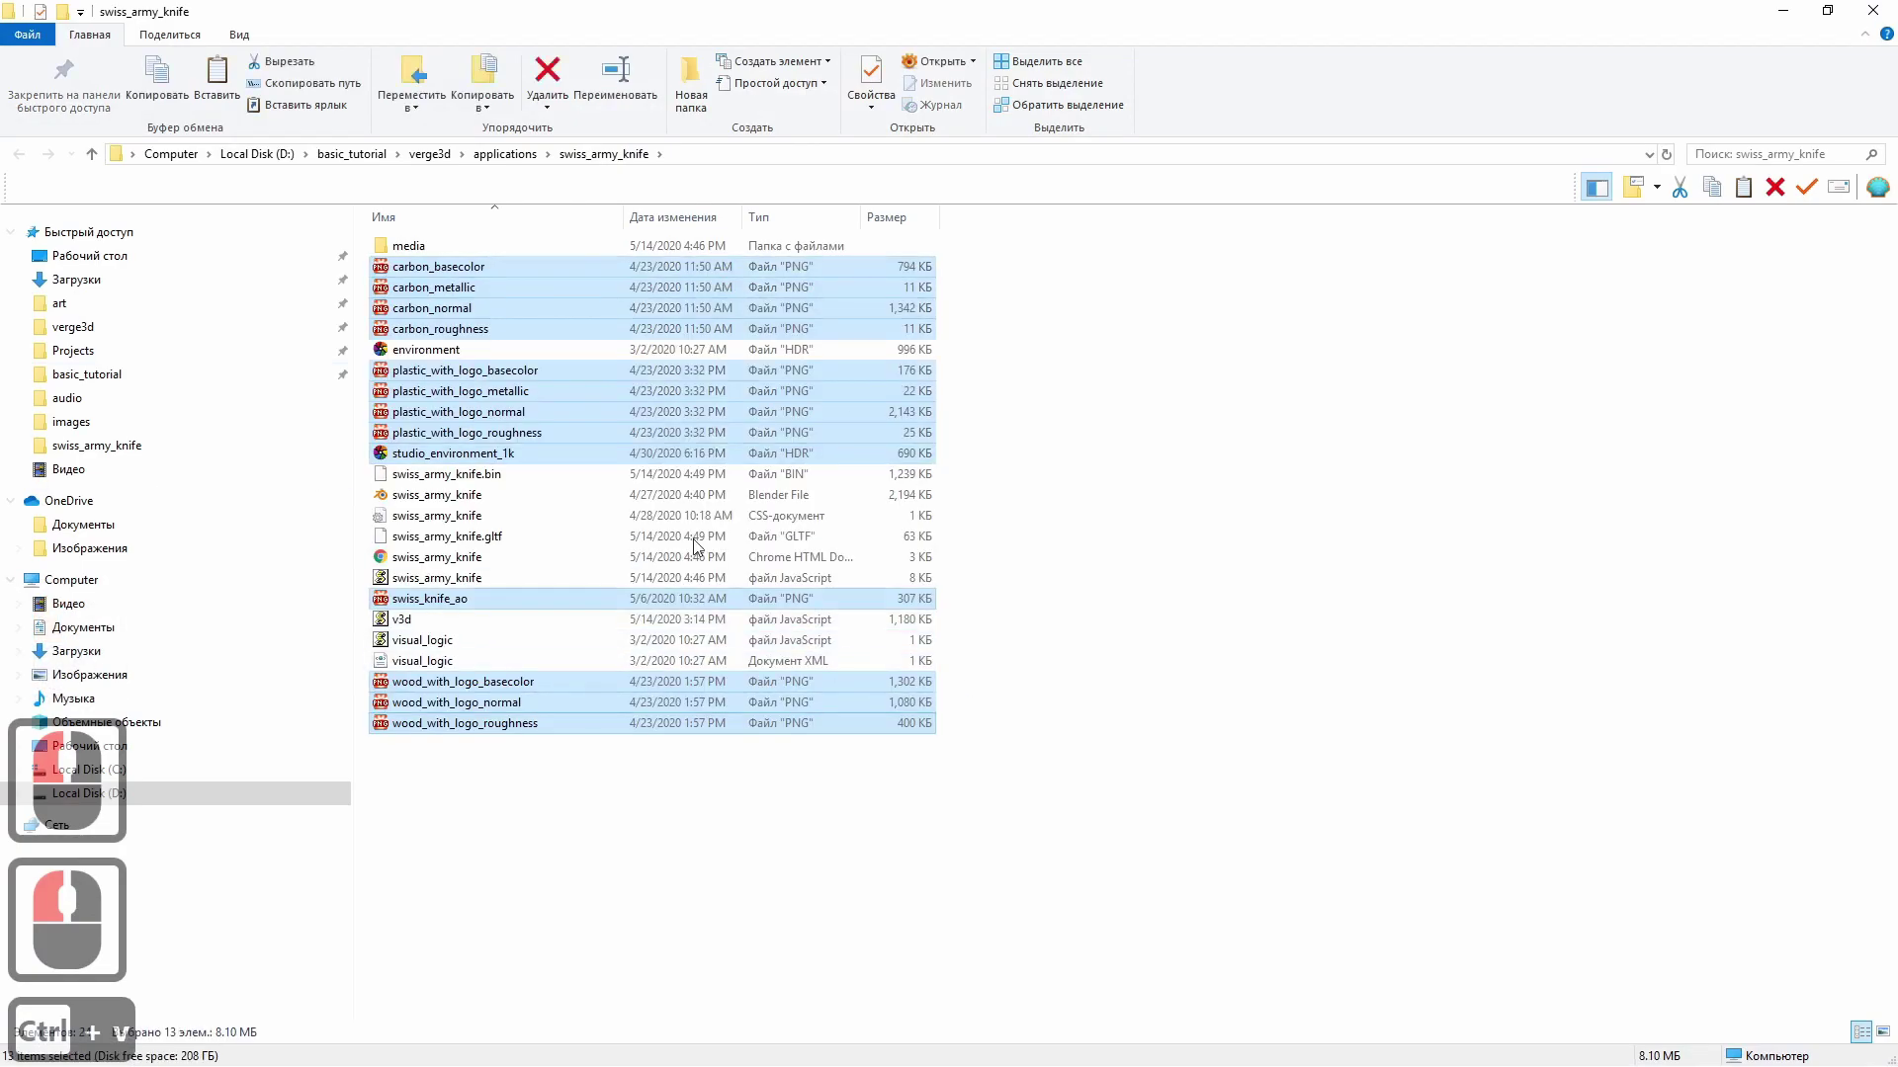
{"action": "left_click", "coordinate": [439, 354]}
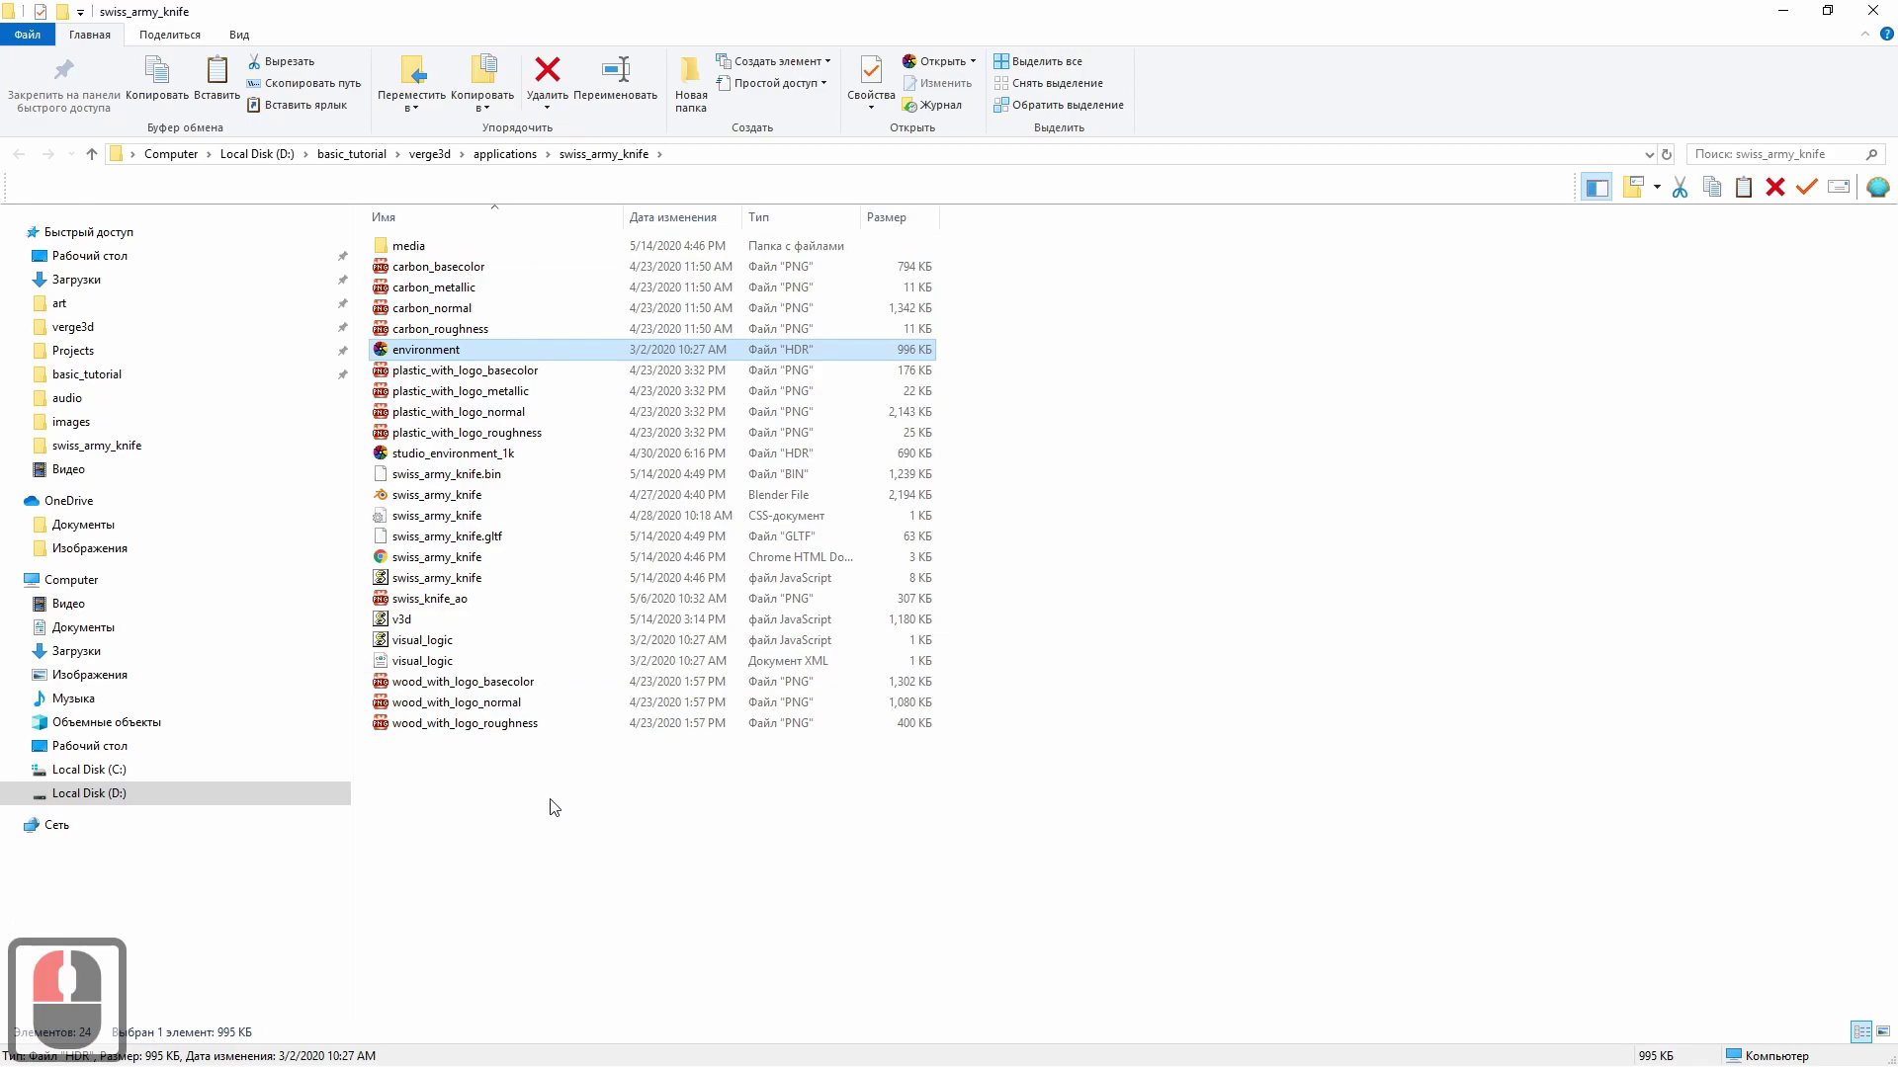
{"action": "key", "text": "Delete"}
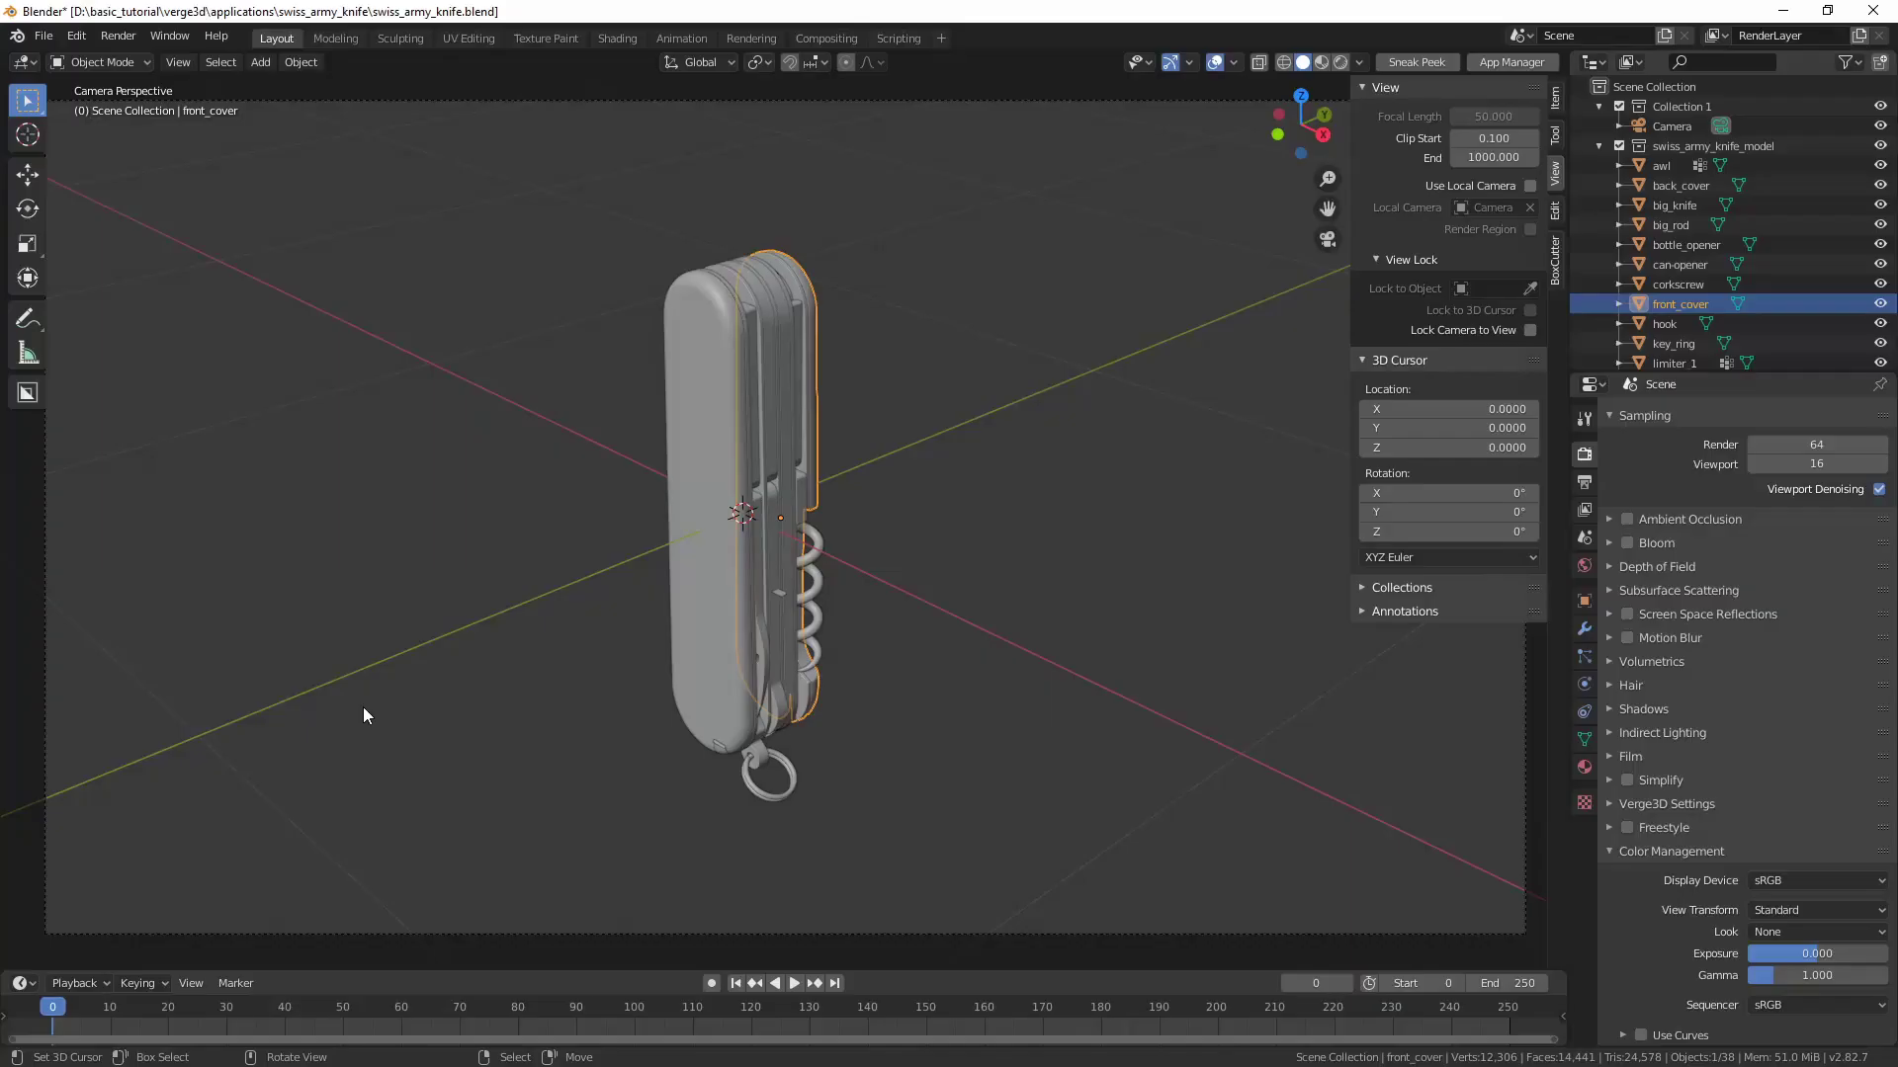